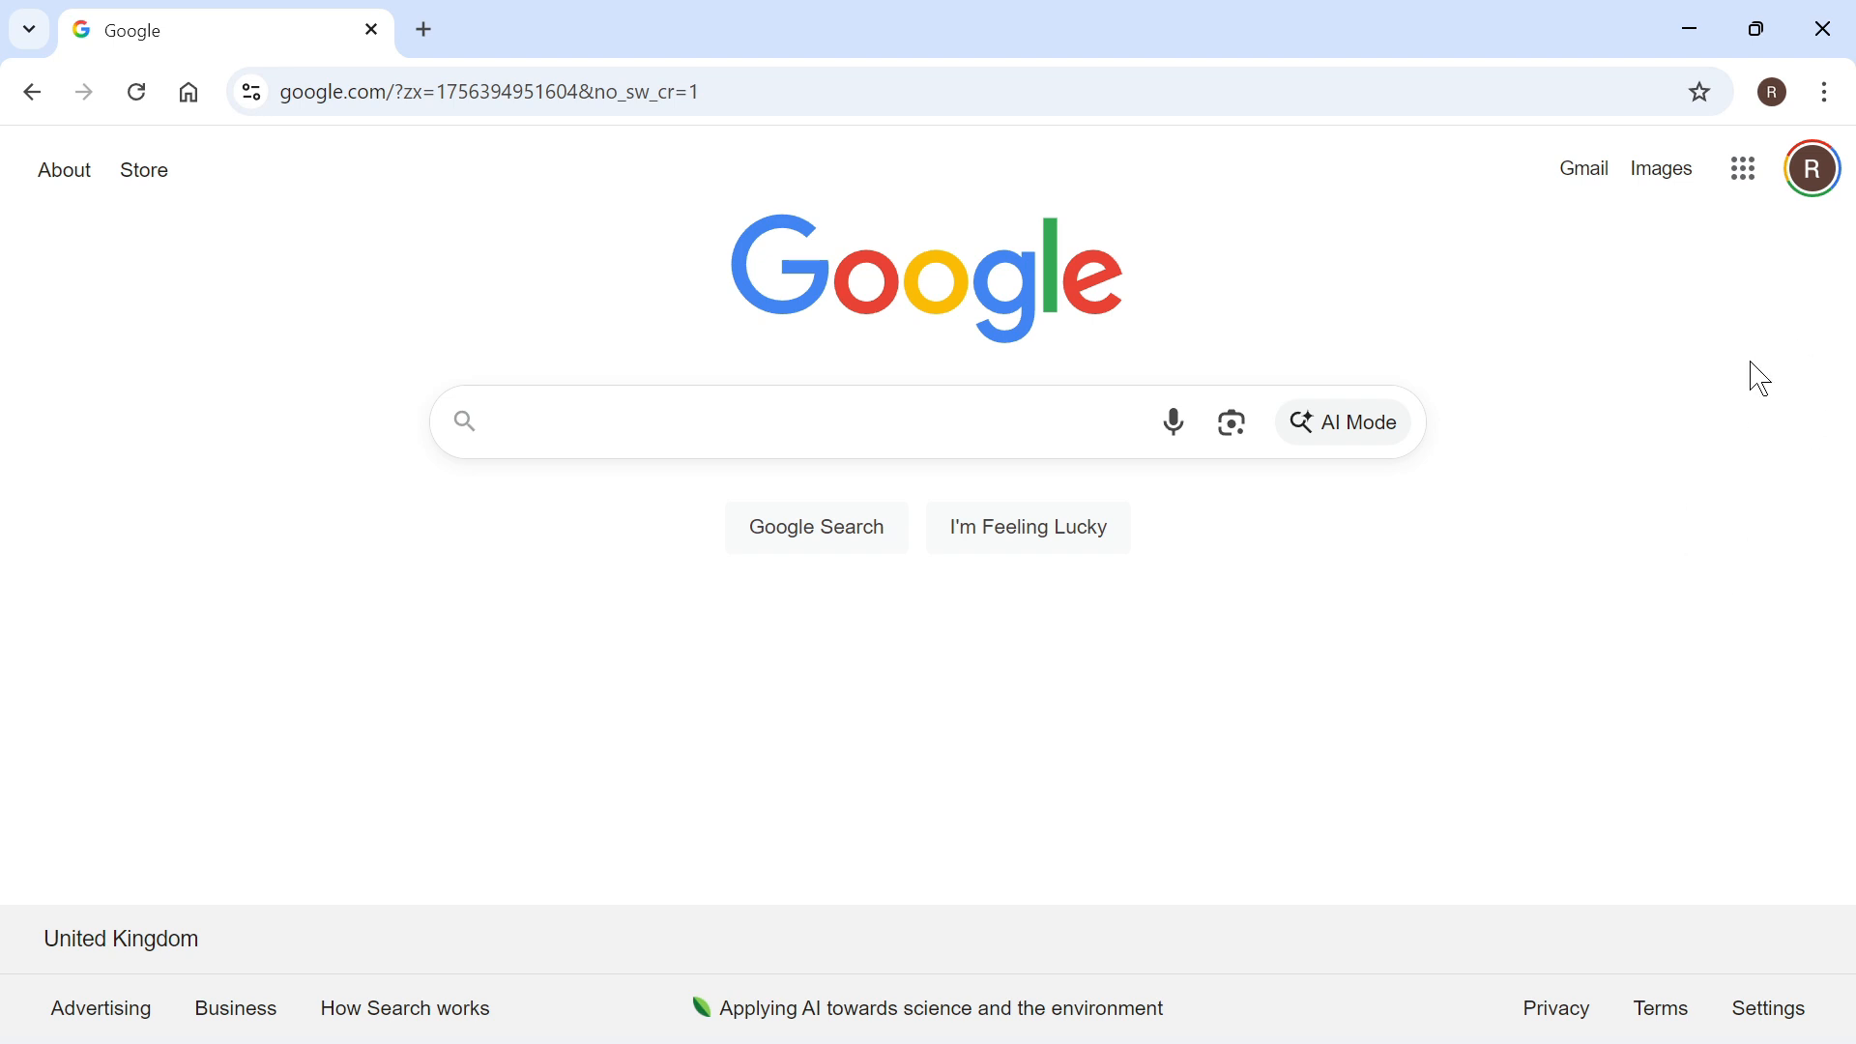
Step: Open Google Forms from the Google apps and create a blank form
click(1743, 171)
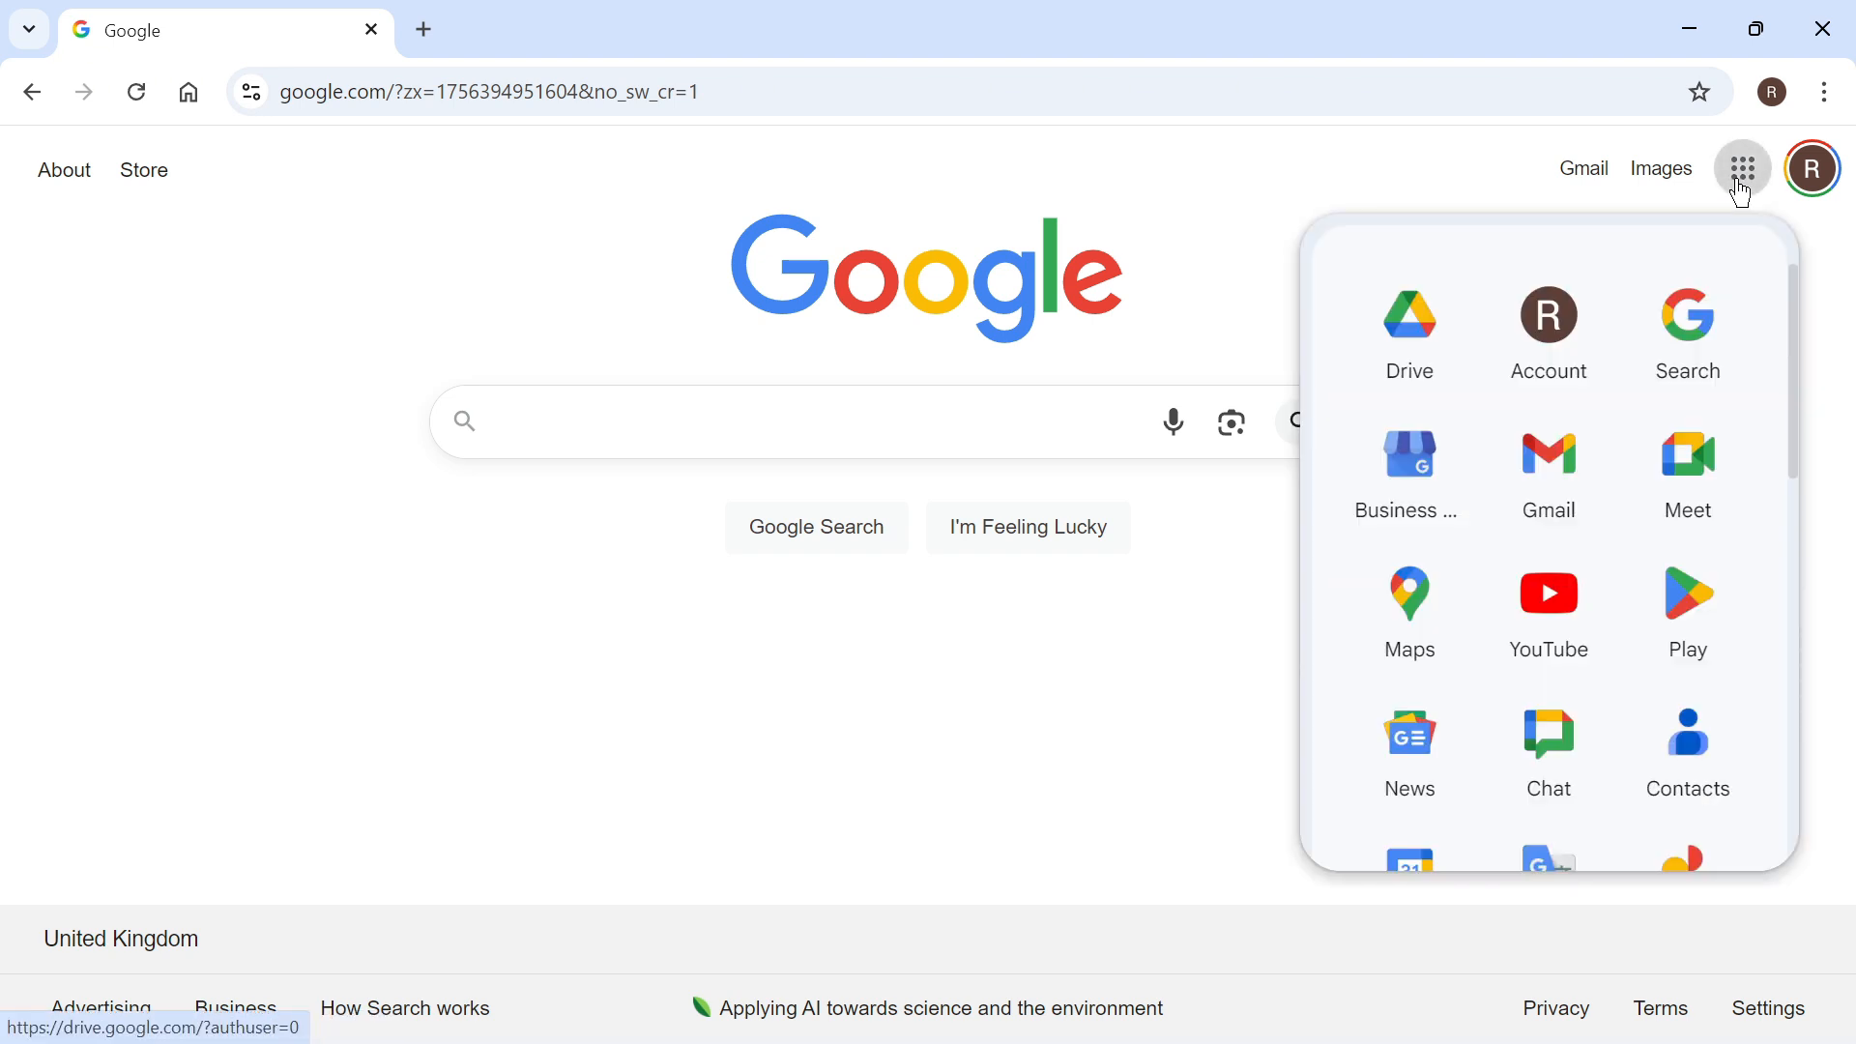
scroll(1557, 402, down, 5)
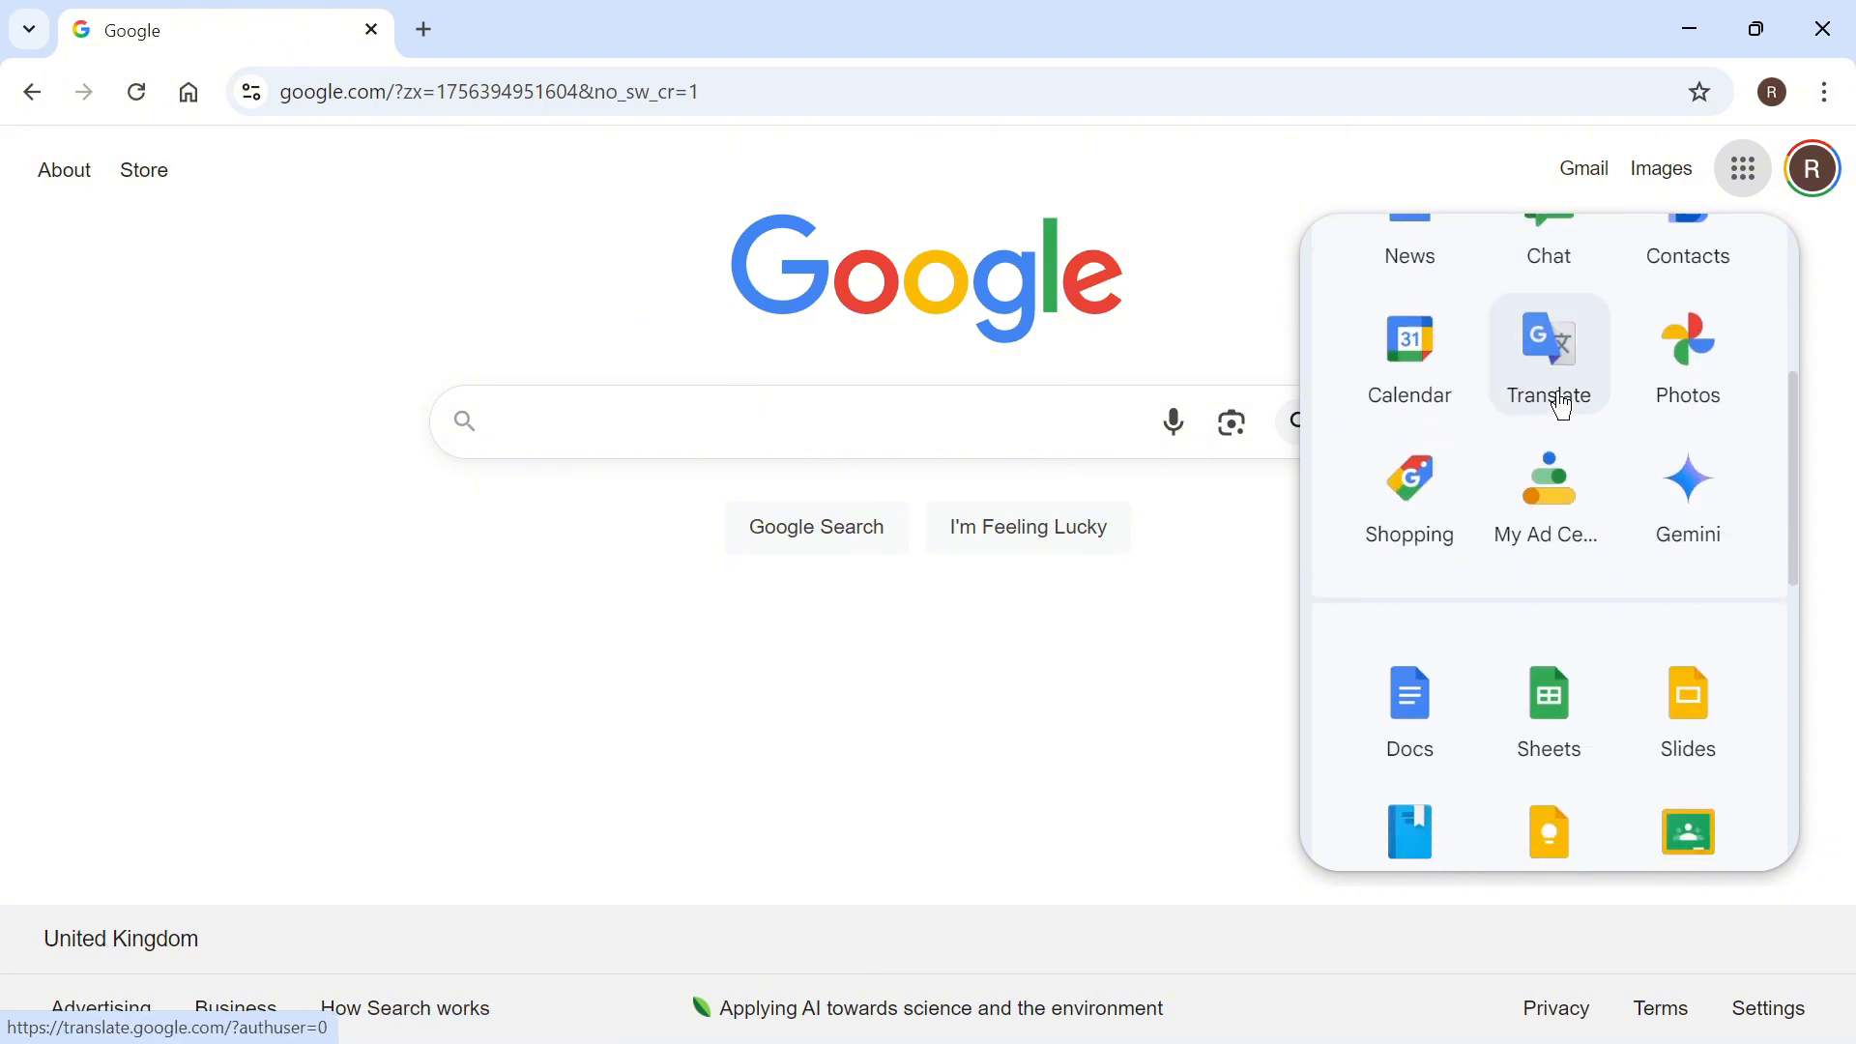
scroll(1563, 406, down, 8)
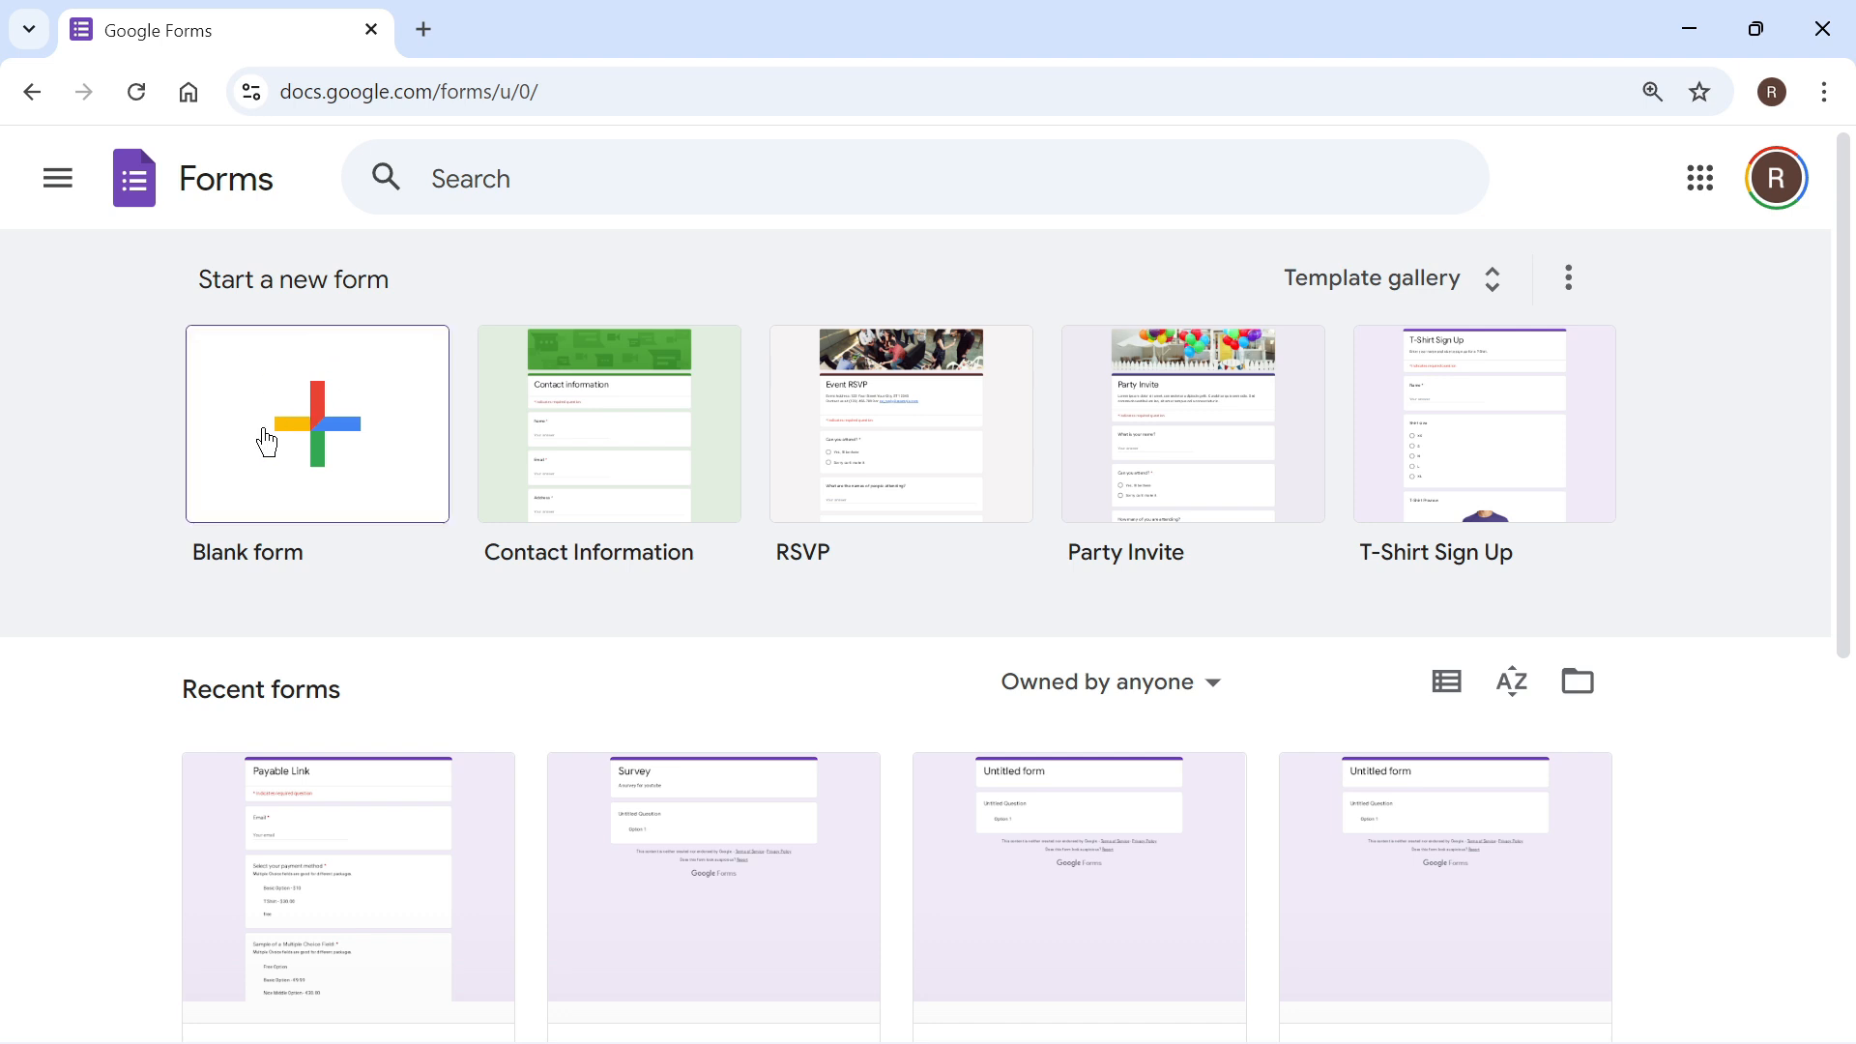
scroll(54, 563, down, 4)
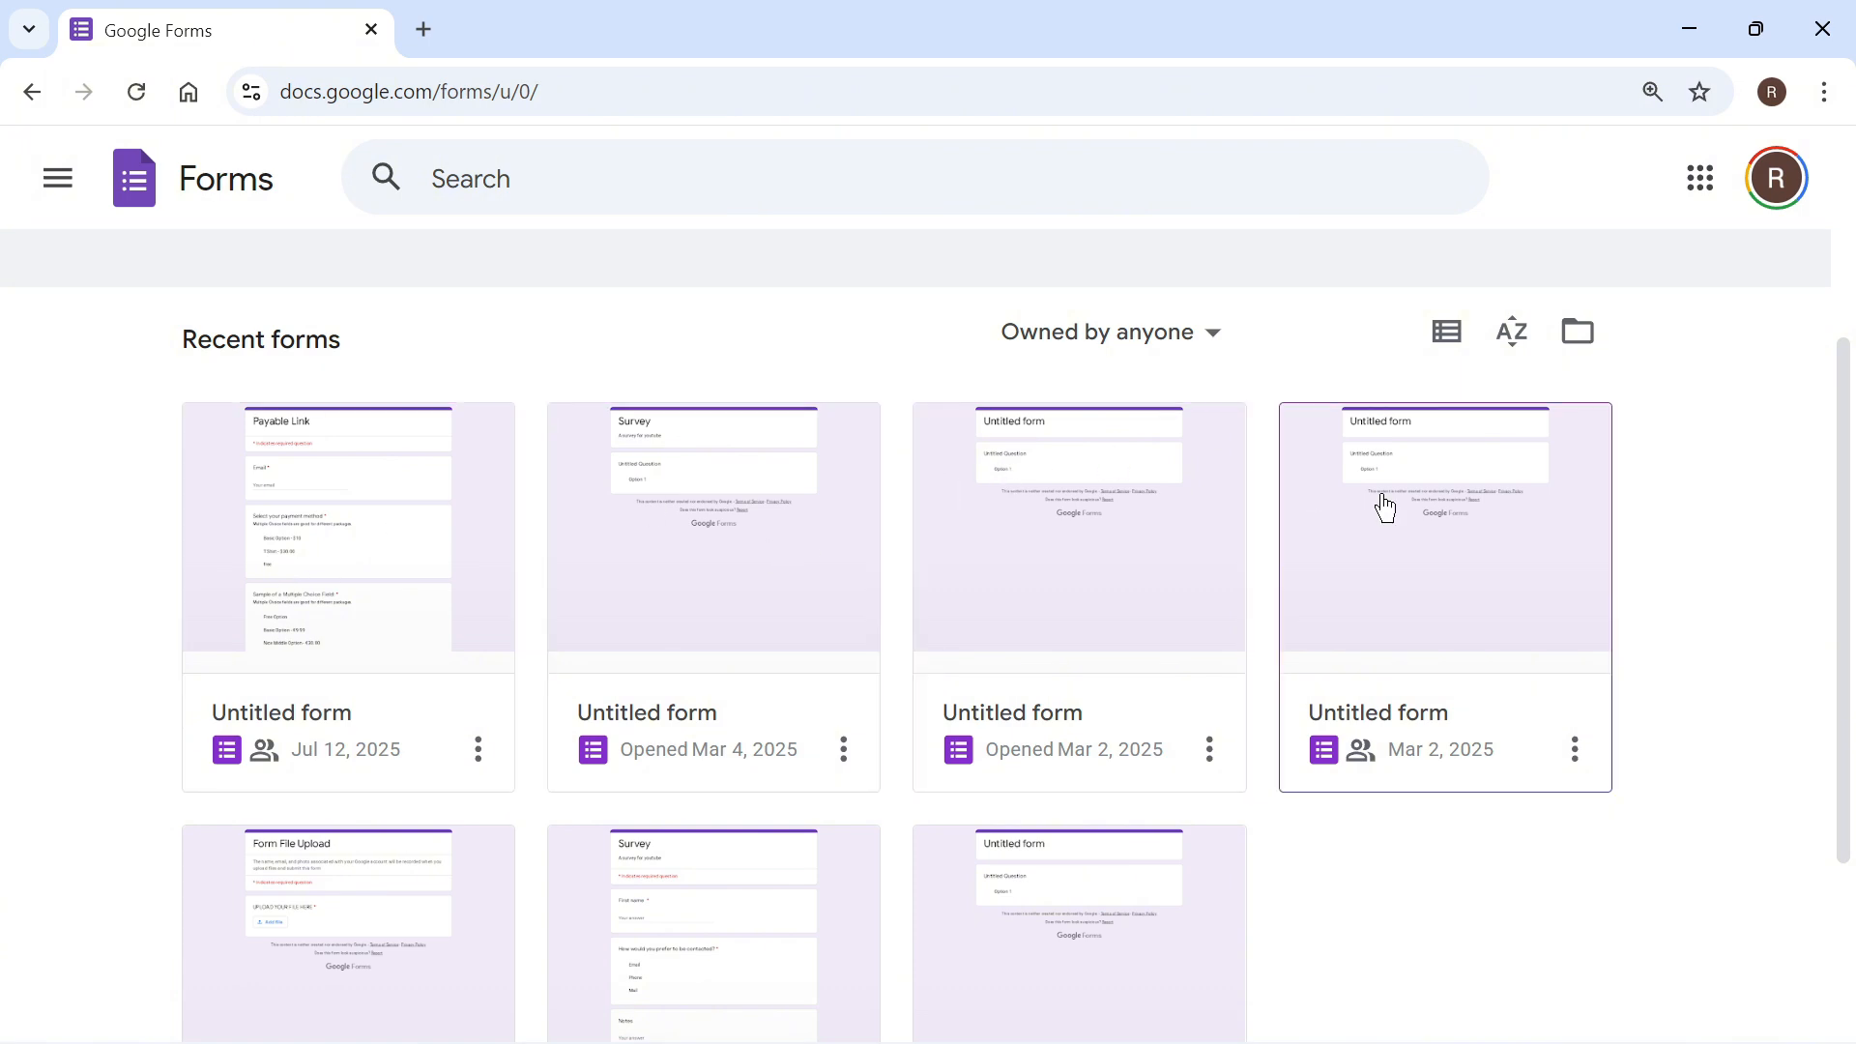
scroll(397, 423, up, 3)
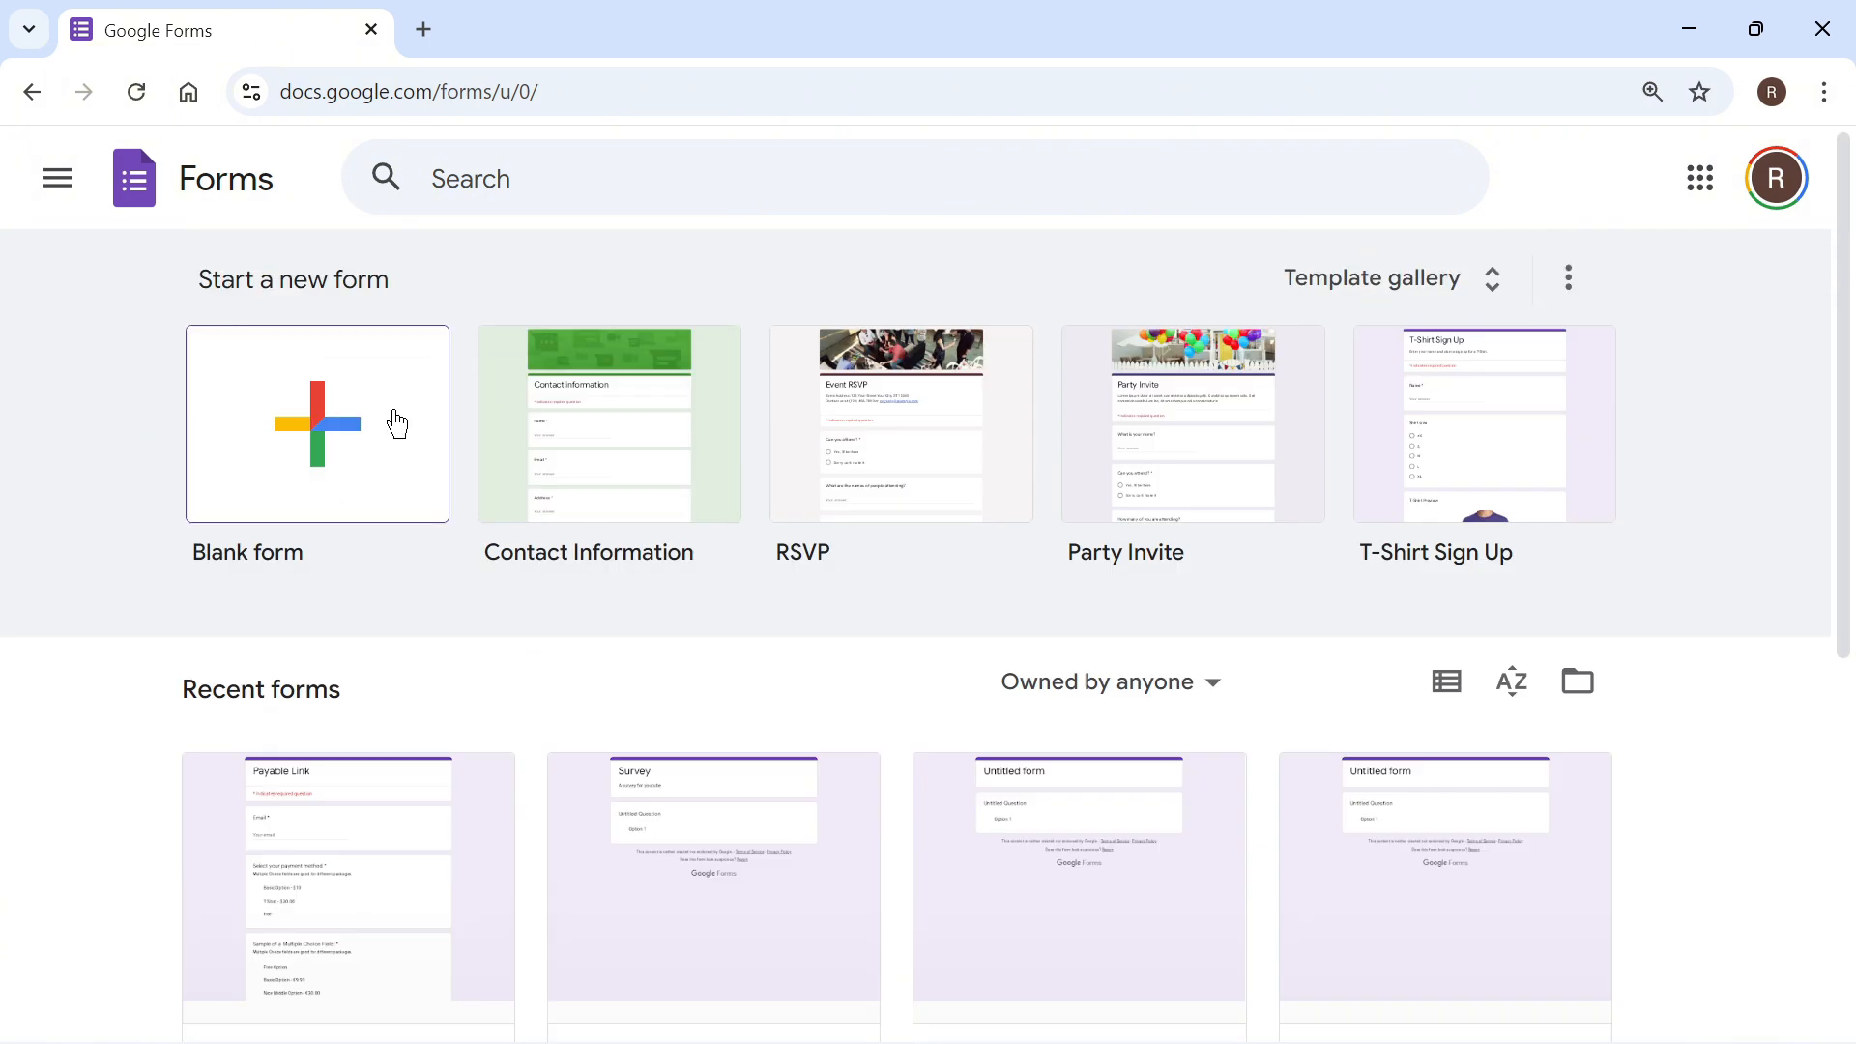
click(350, 446)
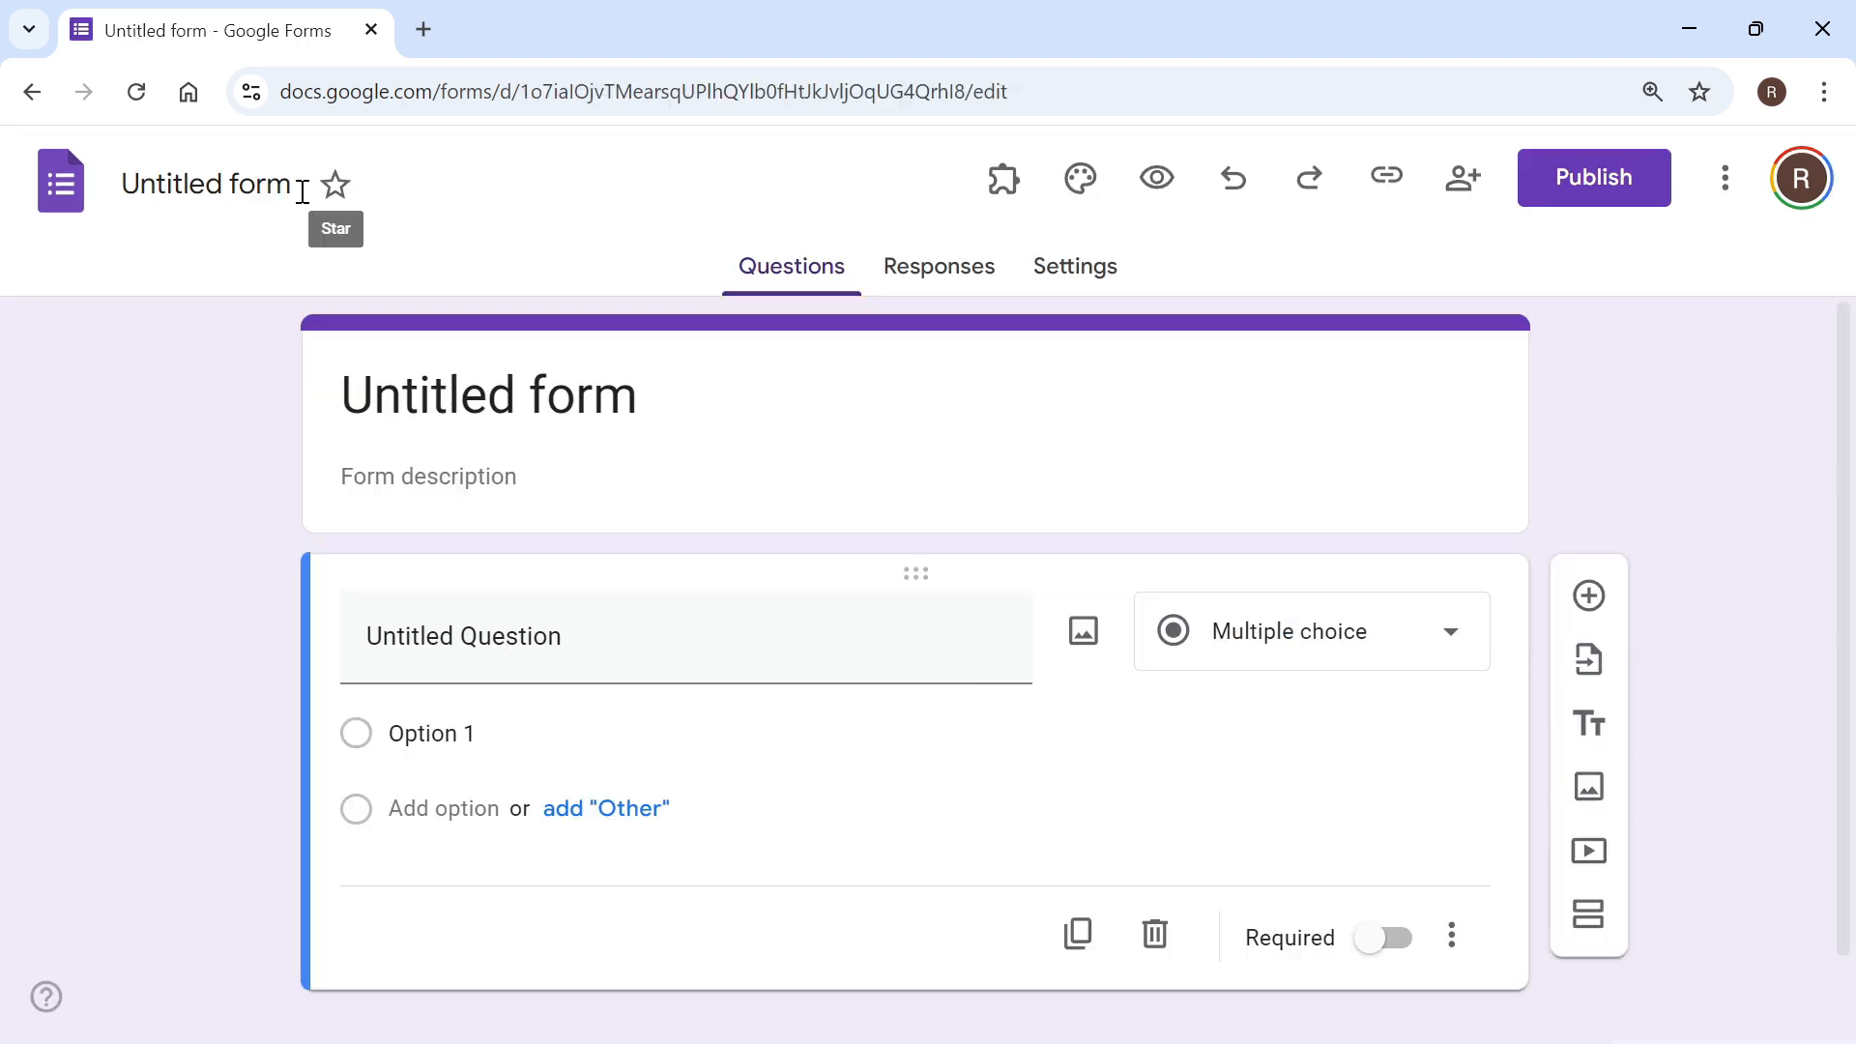
Step: Rename the untitled form as "Survey", leaving its description empty
click(271, 187)
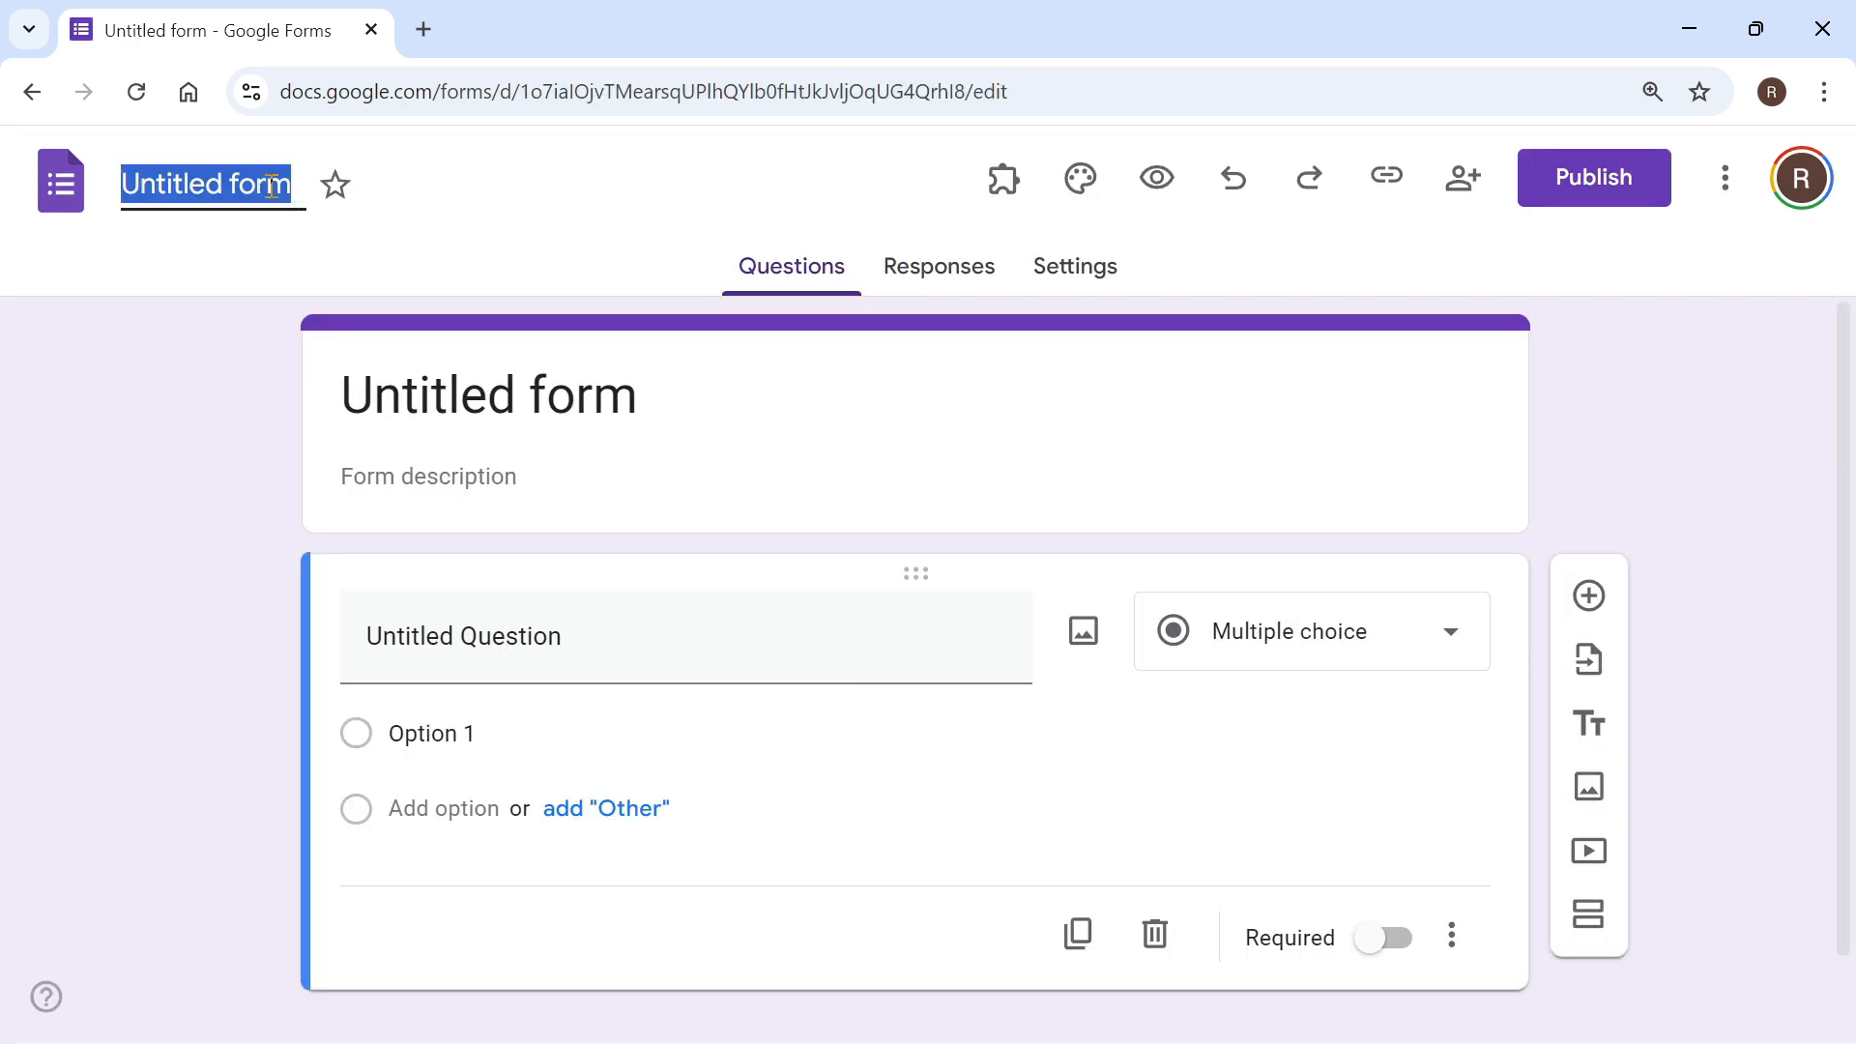
text(Survey)
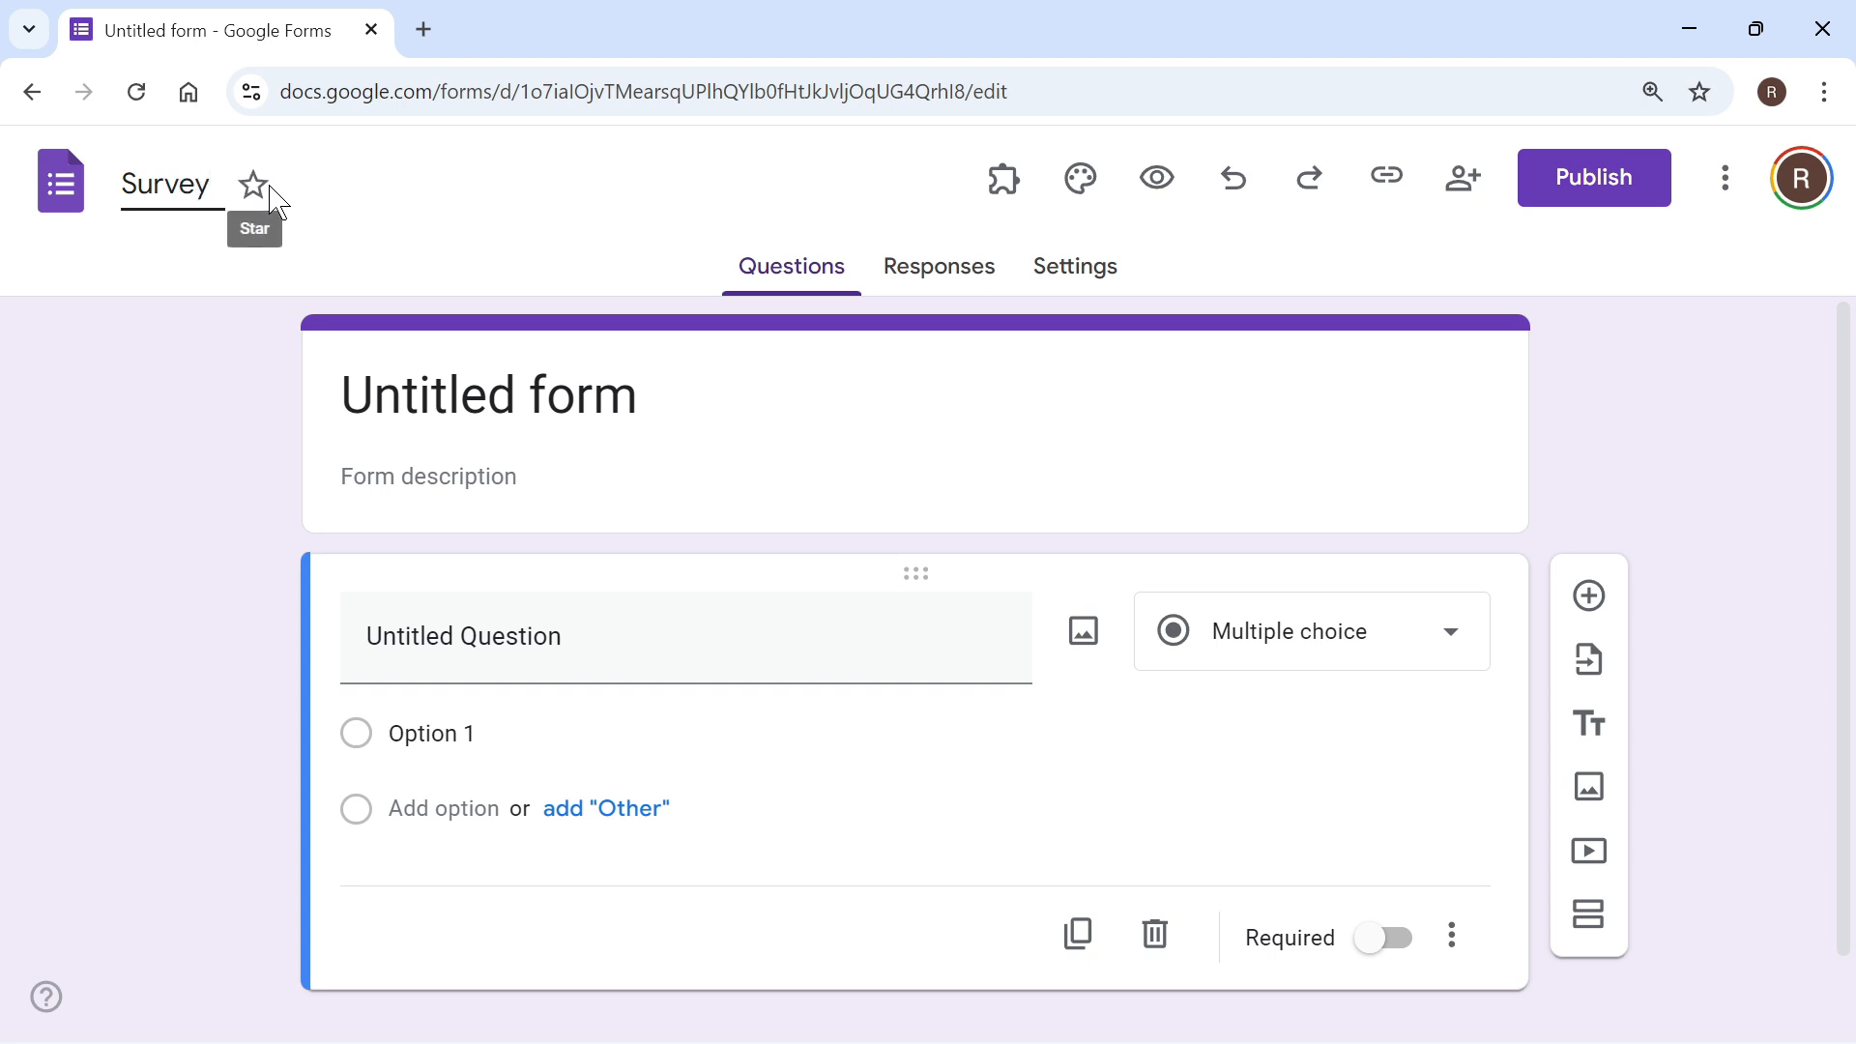
click(165, 398)
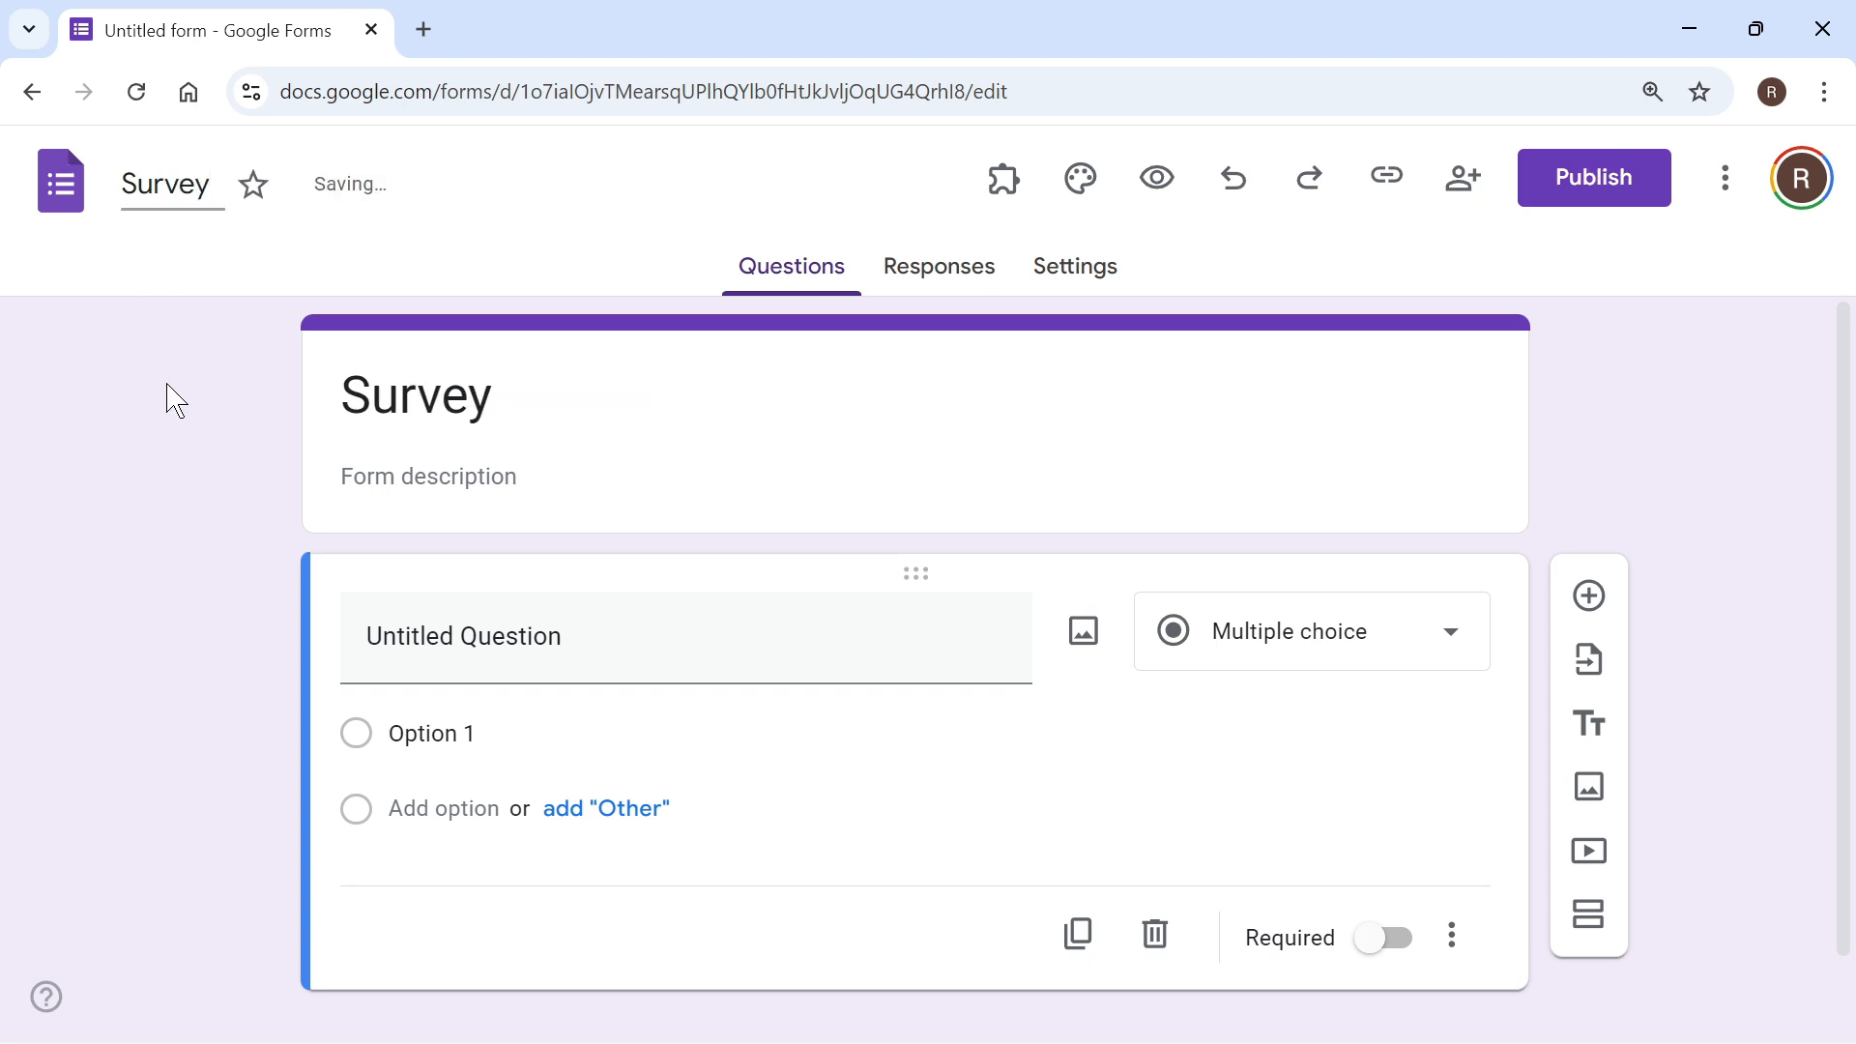
click(488, 473)
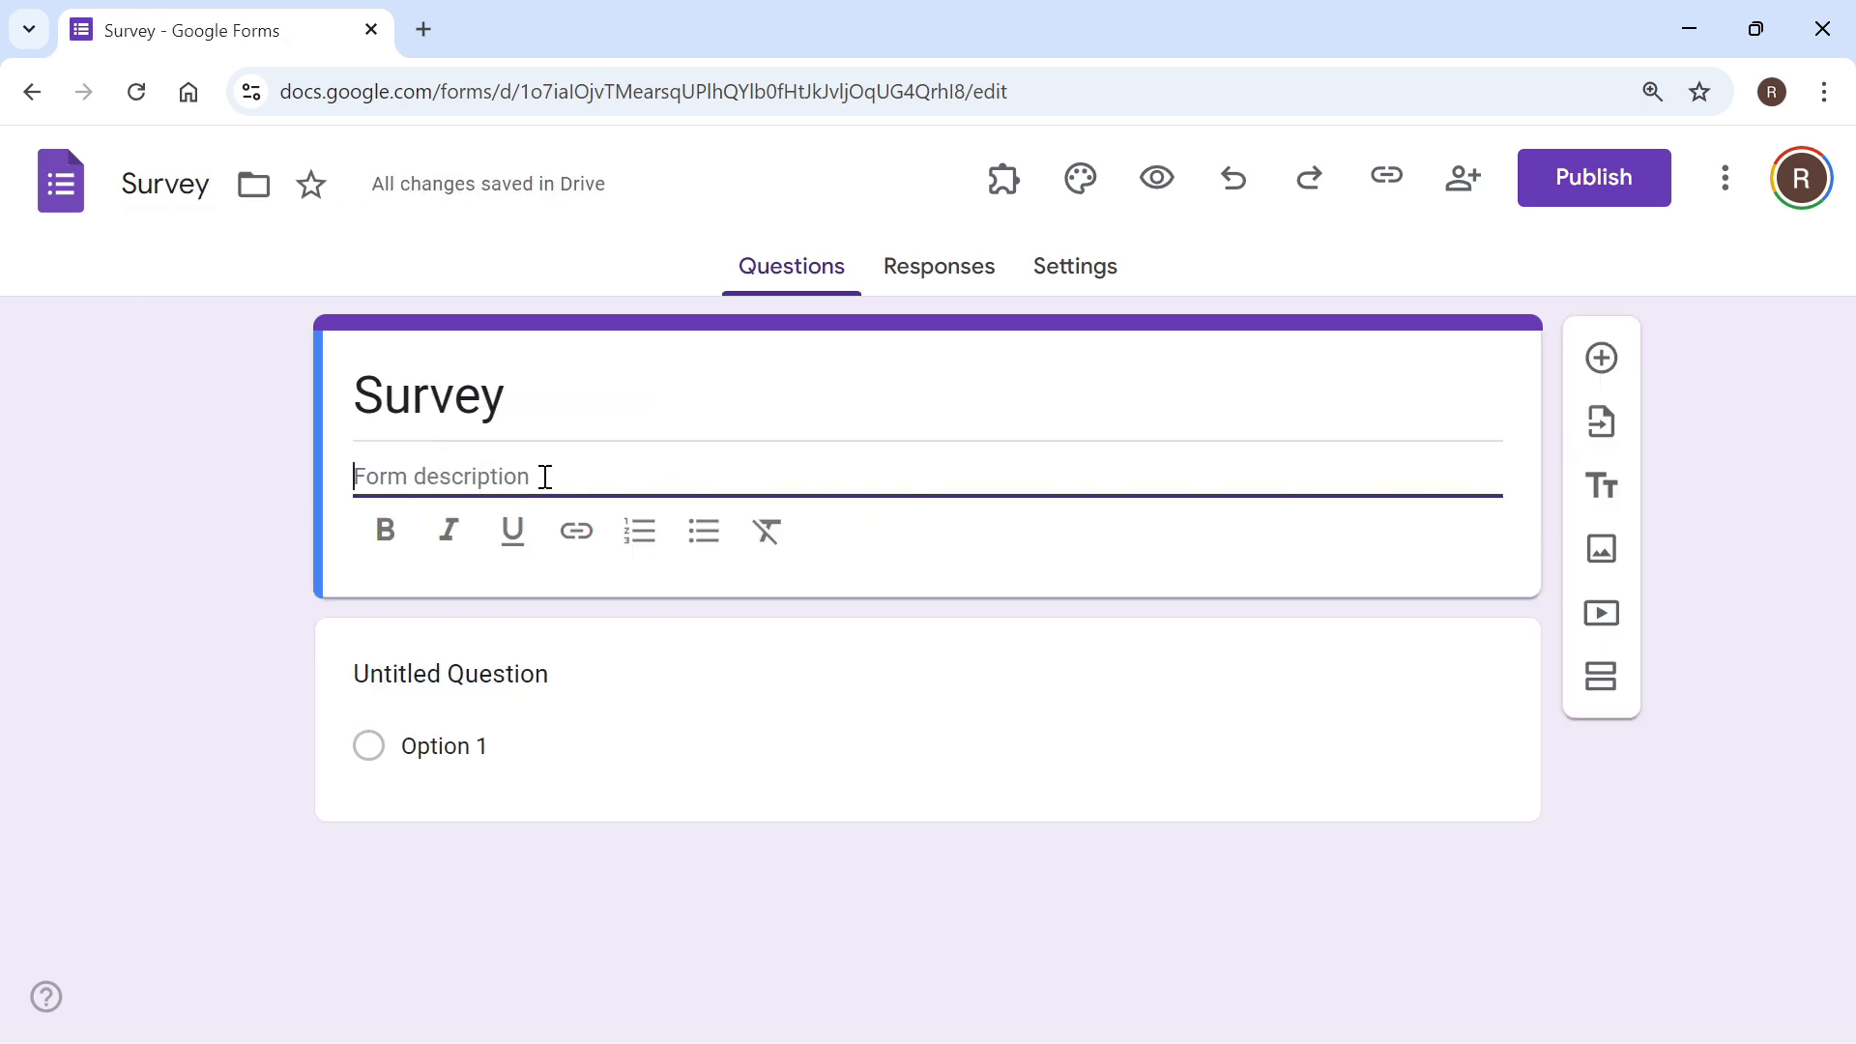
click(220, 495)
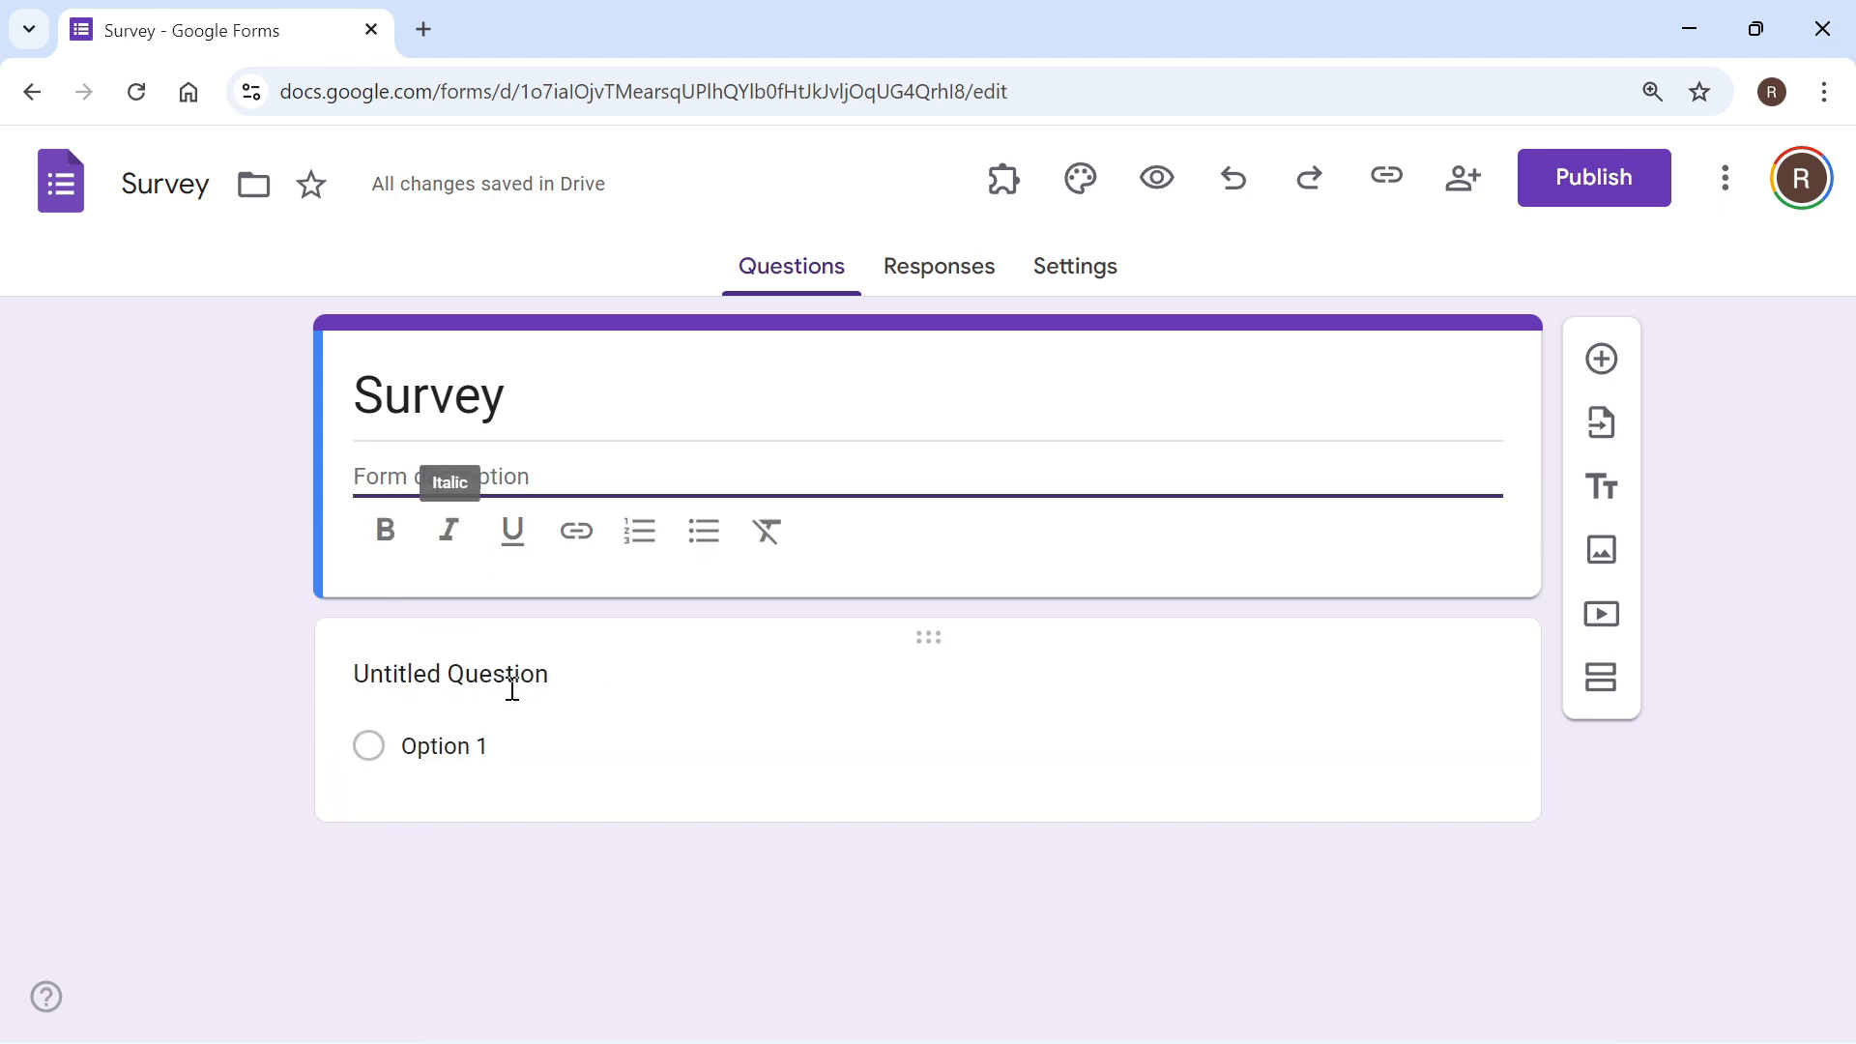
Step: Word the first question as "What is your age?" and make it a Short answer question
click(614, 673)
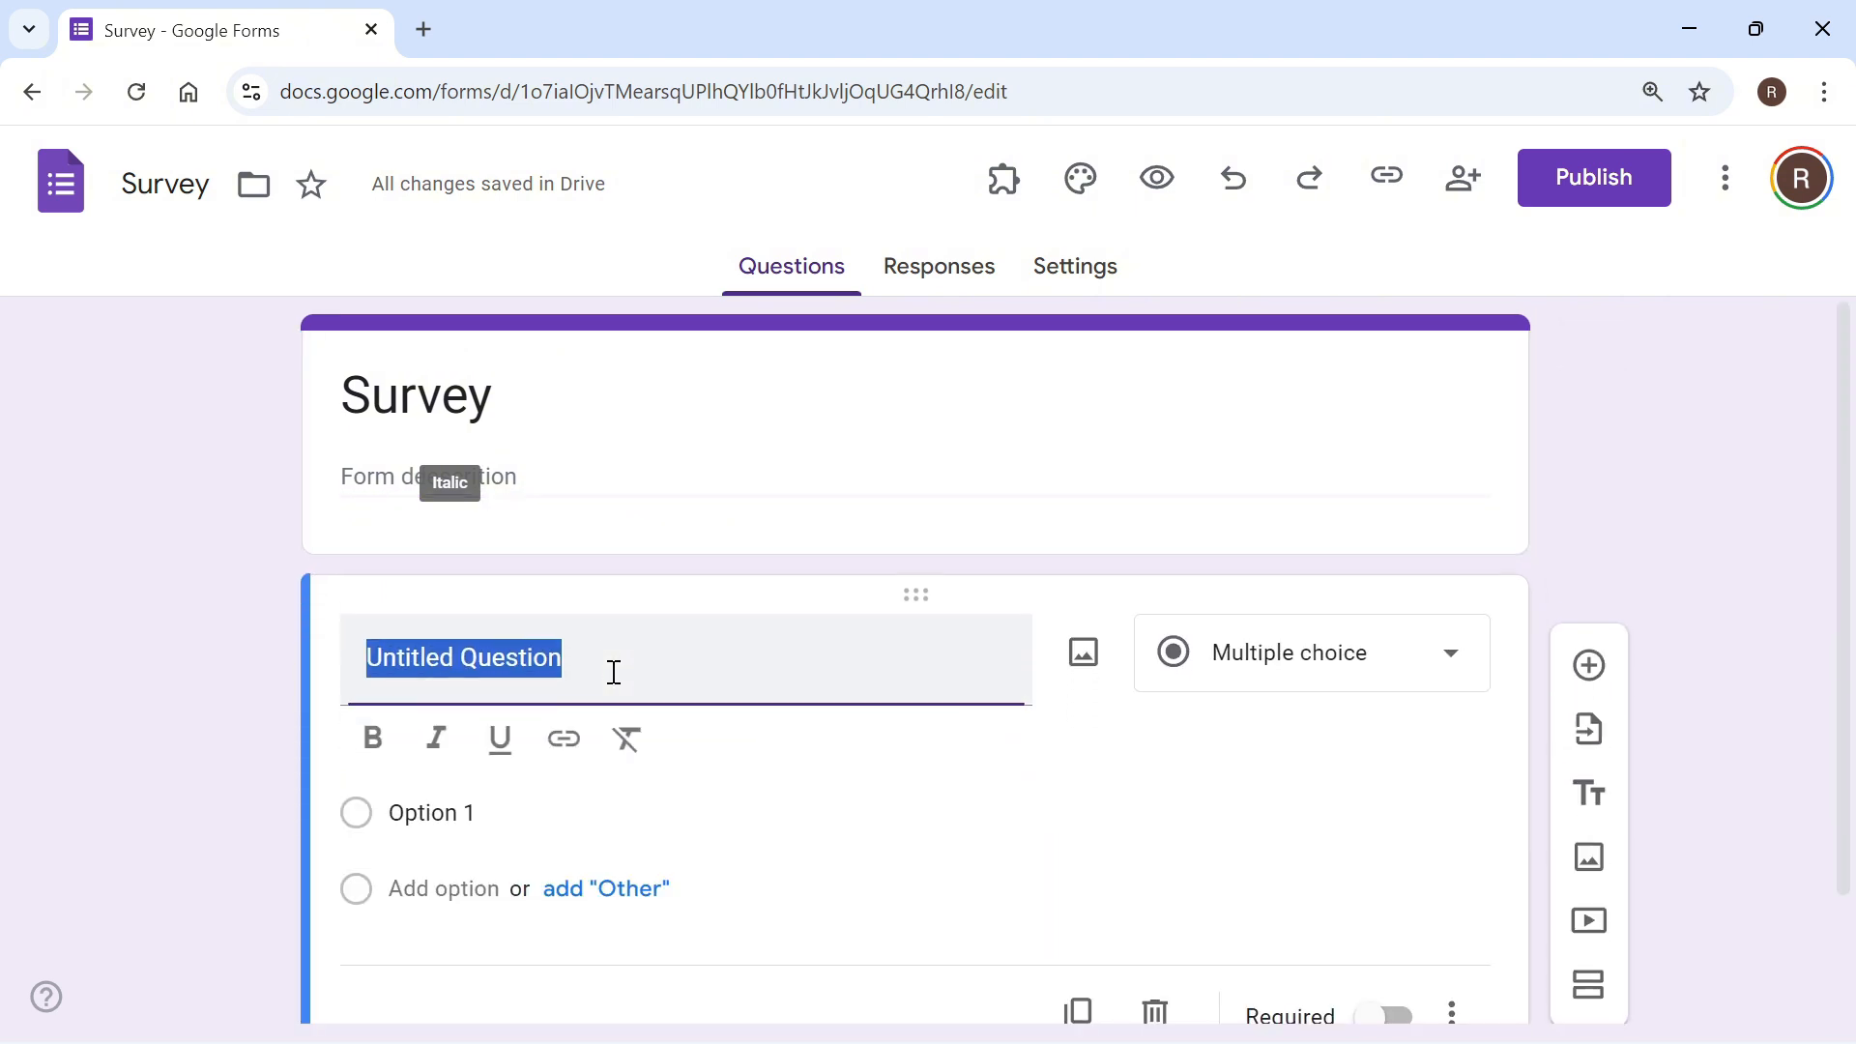
text(What is)
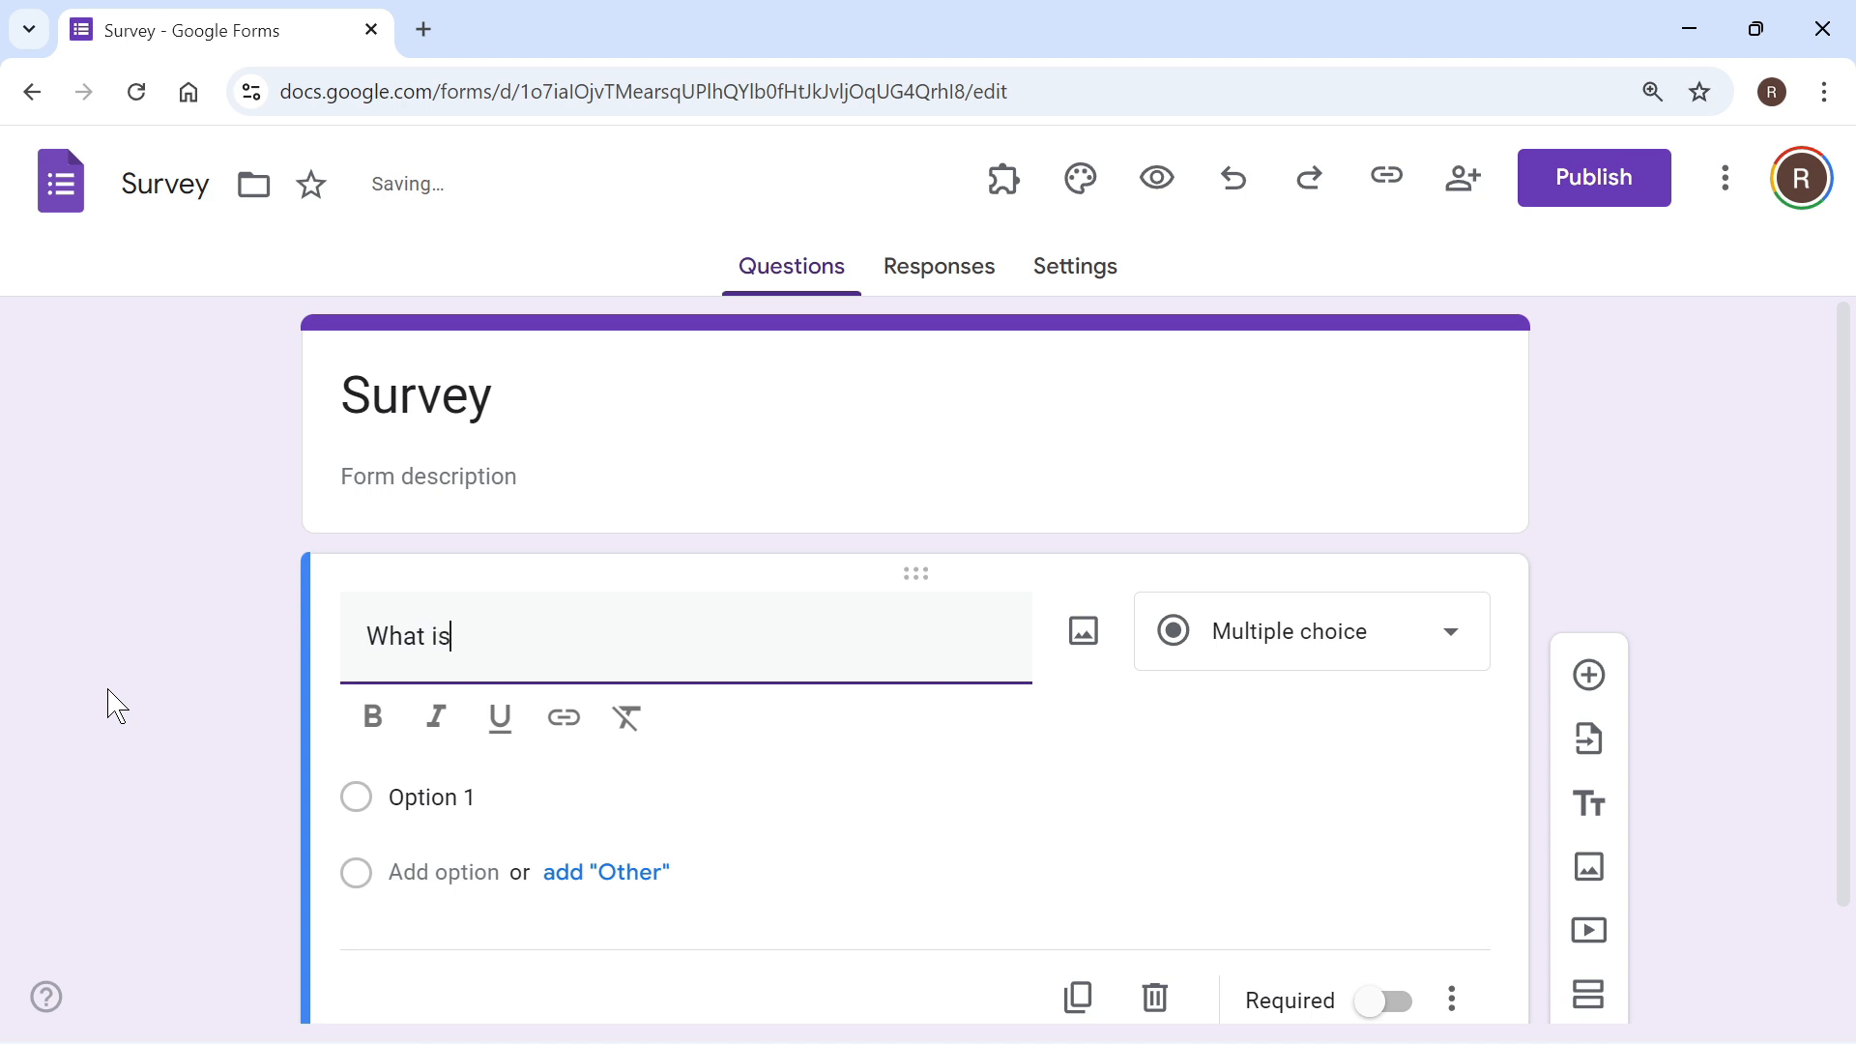
text( your age?)
click(1387, 653)
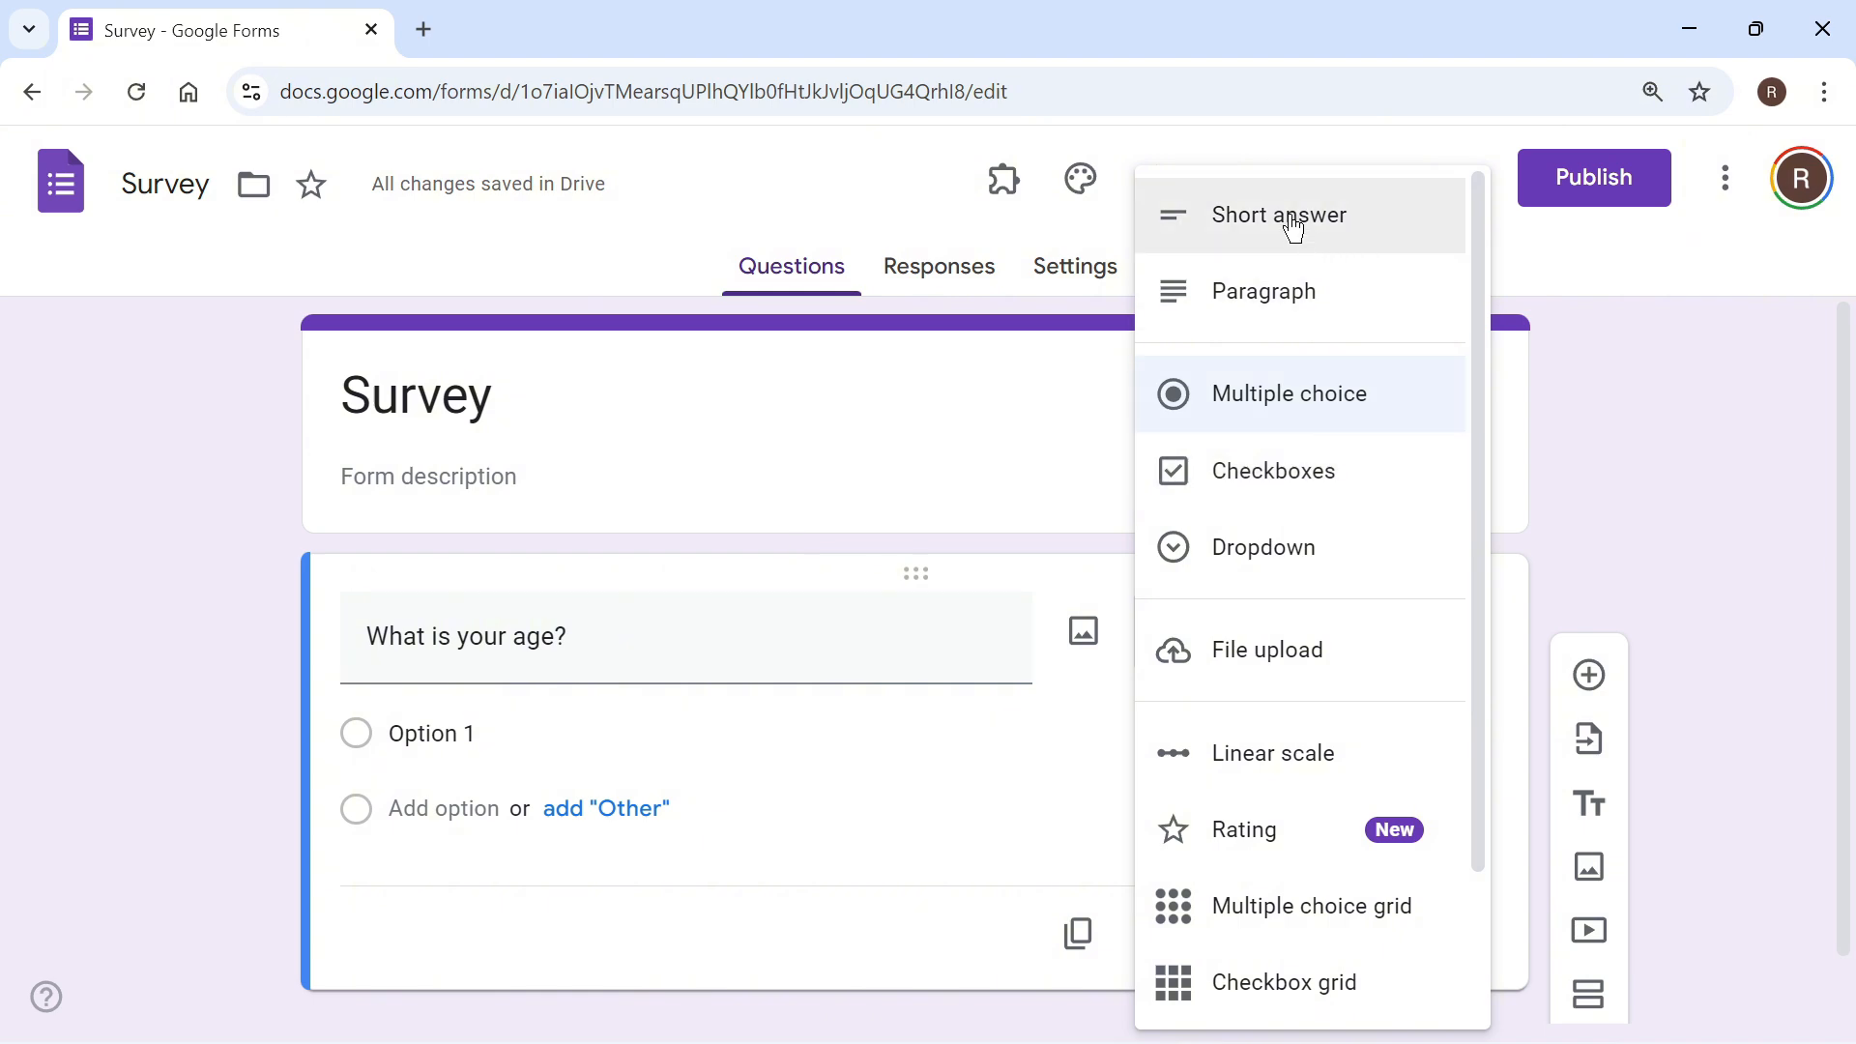
click(1247, 230)
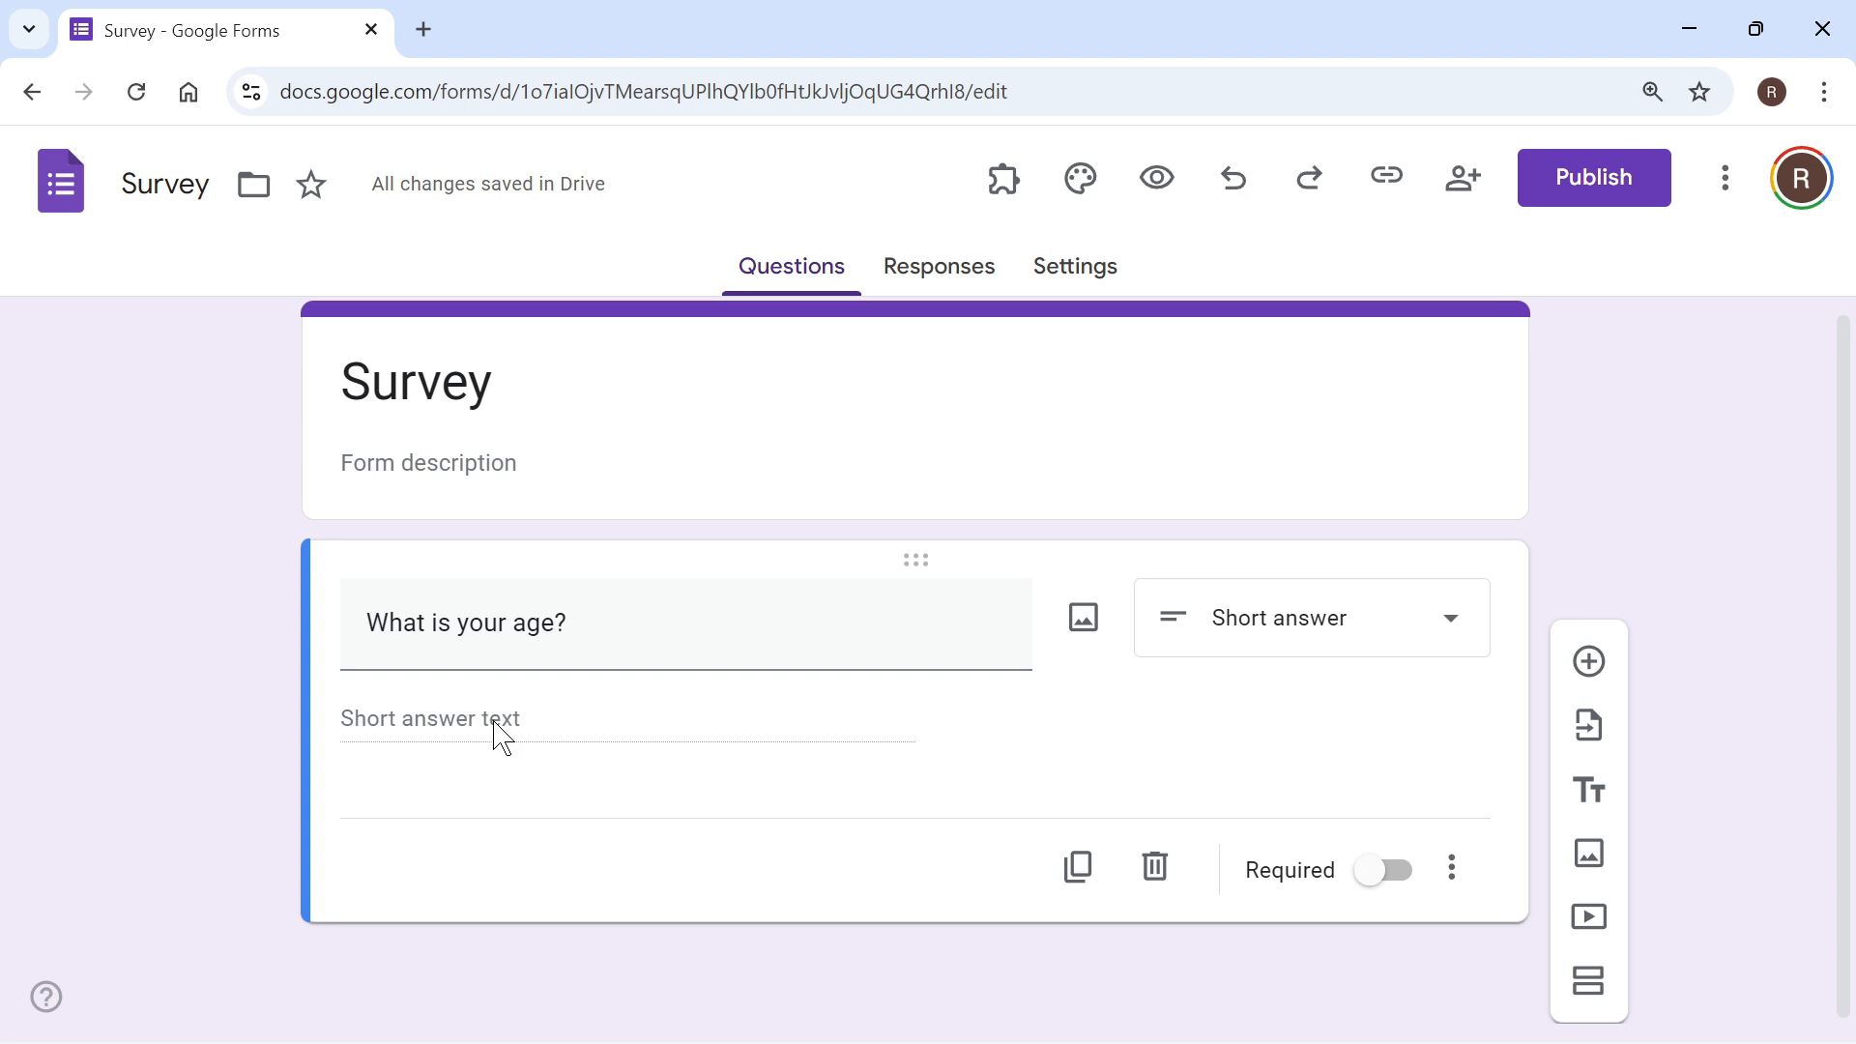
Step: Change the answer type of the age question to Checkboxes
click(1318, 621)
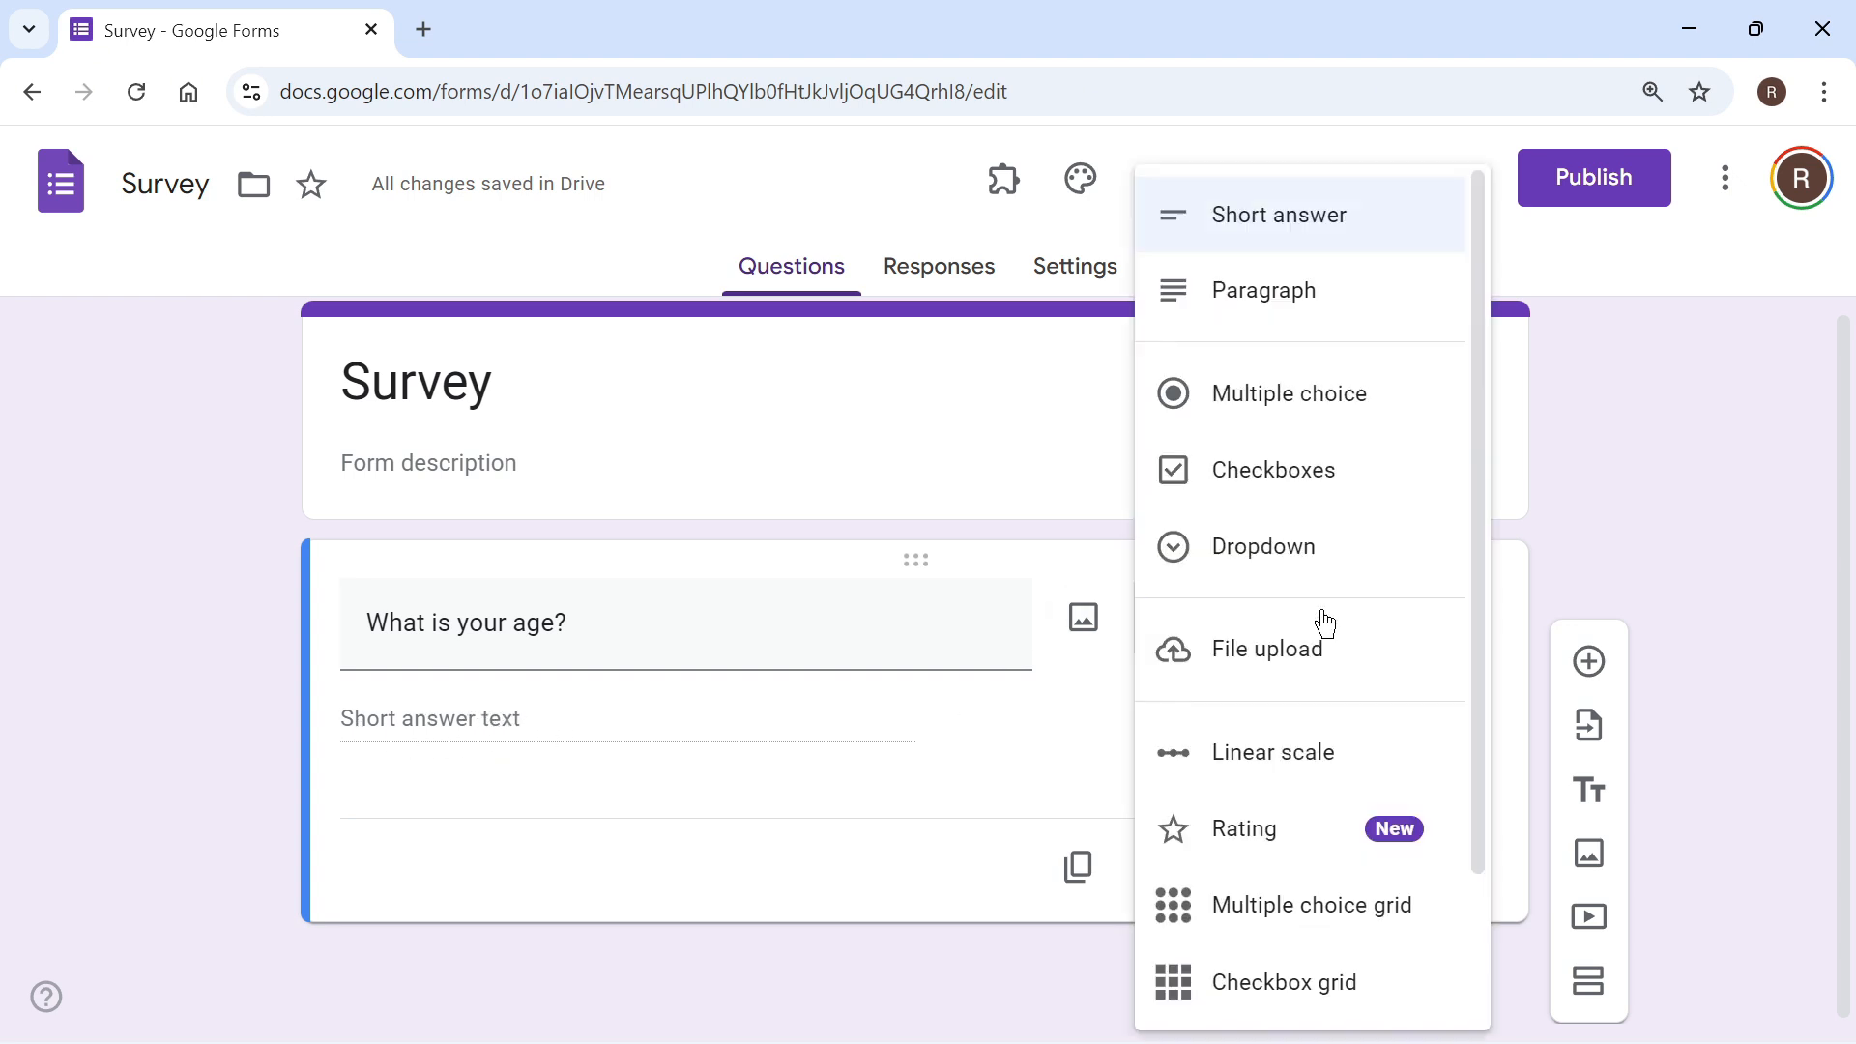
scroll(1298, 365, down, 2)
scroll(1298, 365, up, 2)
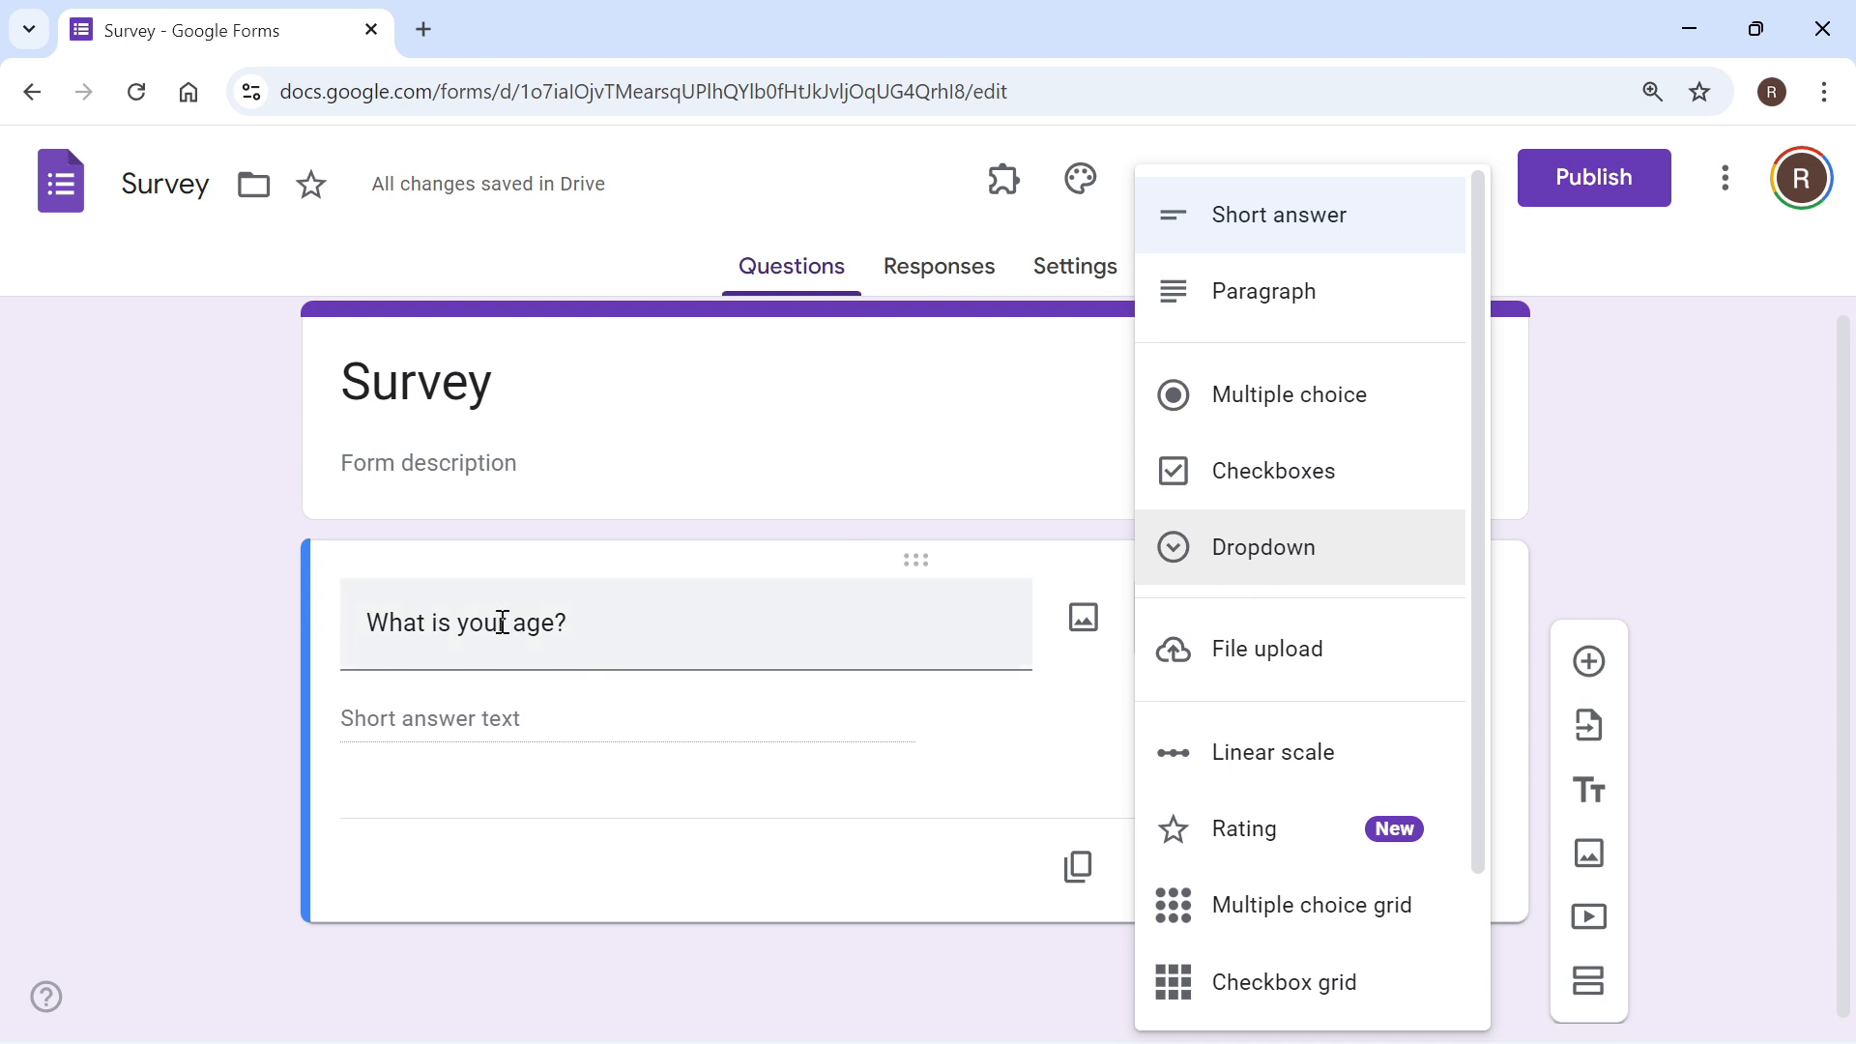
click(1294, 480)
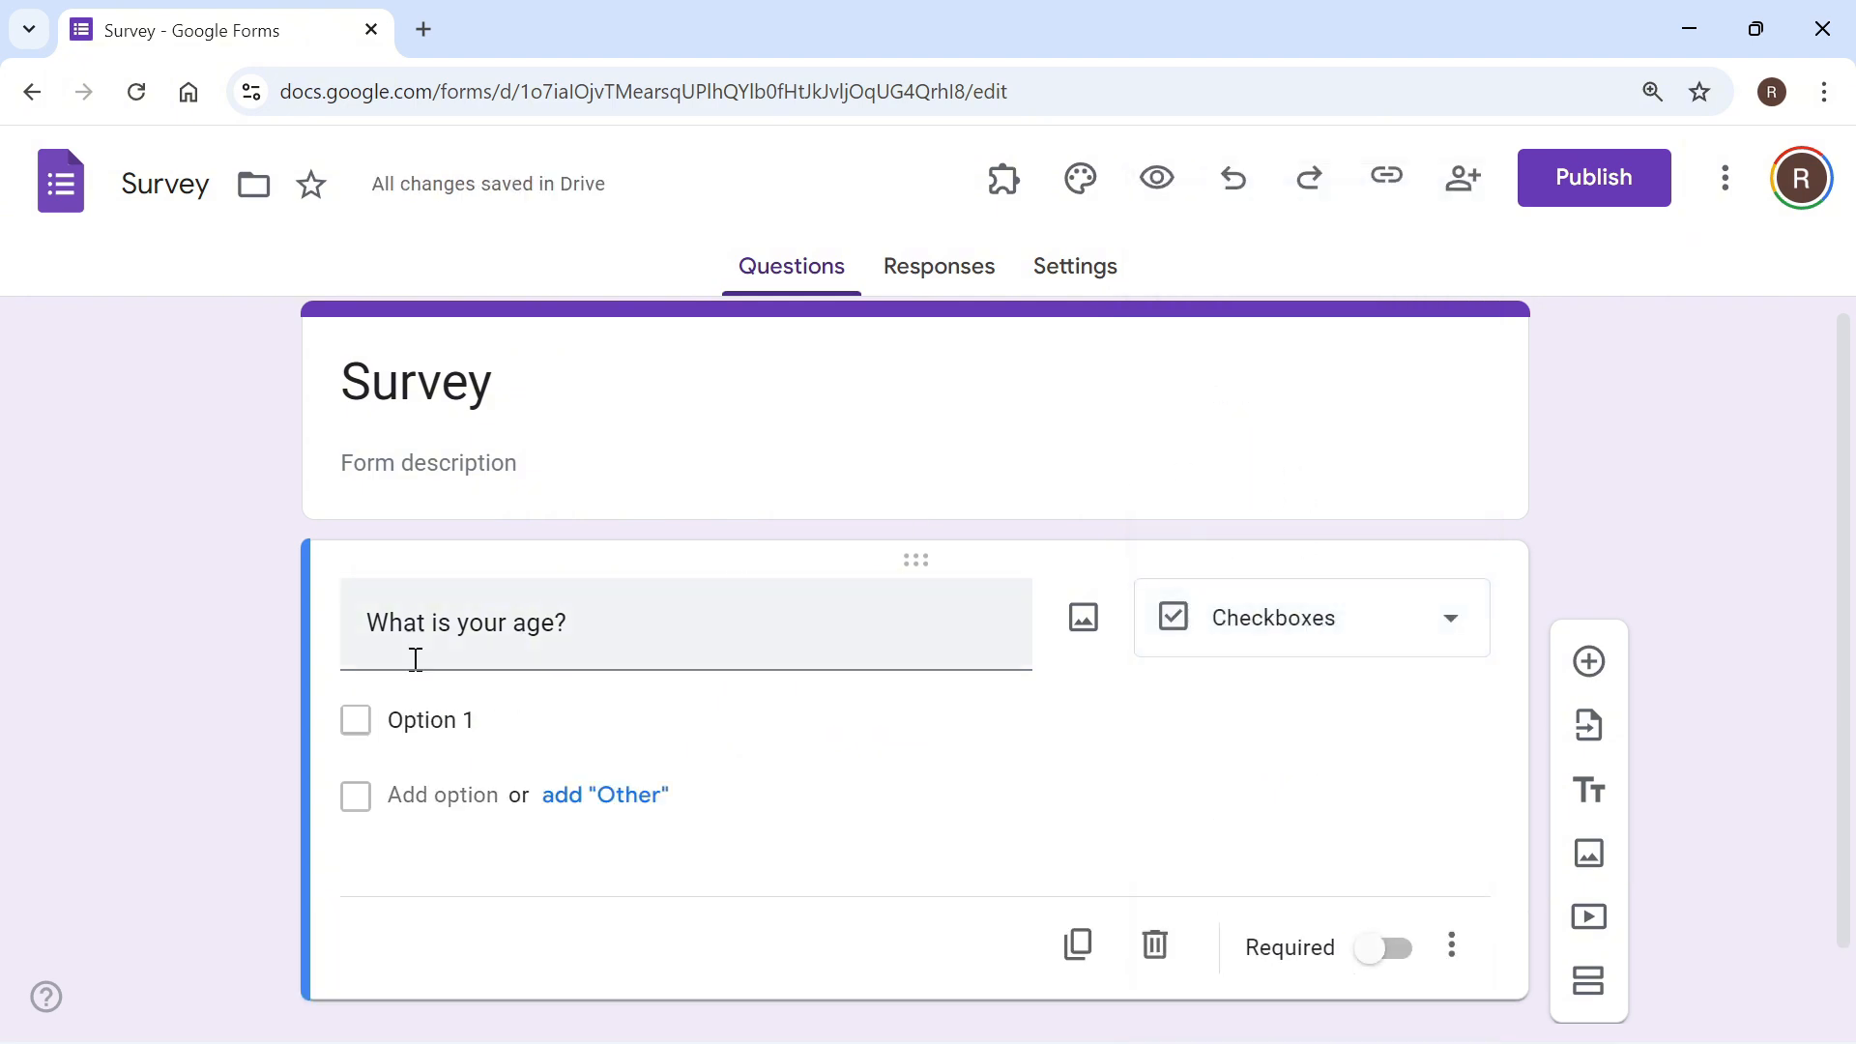
Step: Give the age question the options "16-24" and "24-25" plus an "Other" choice
click(438, 717)
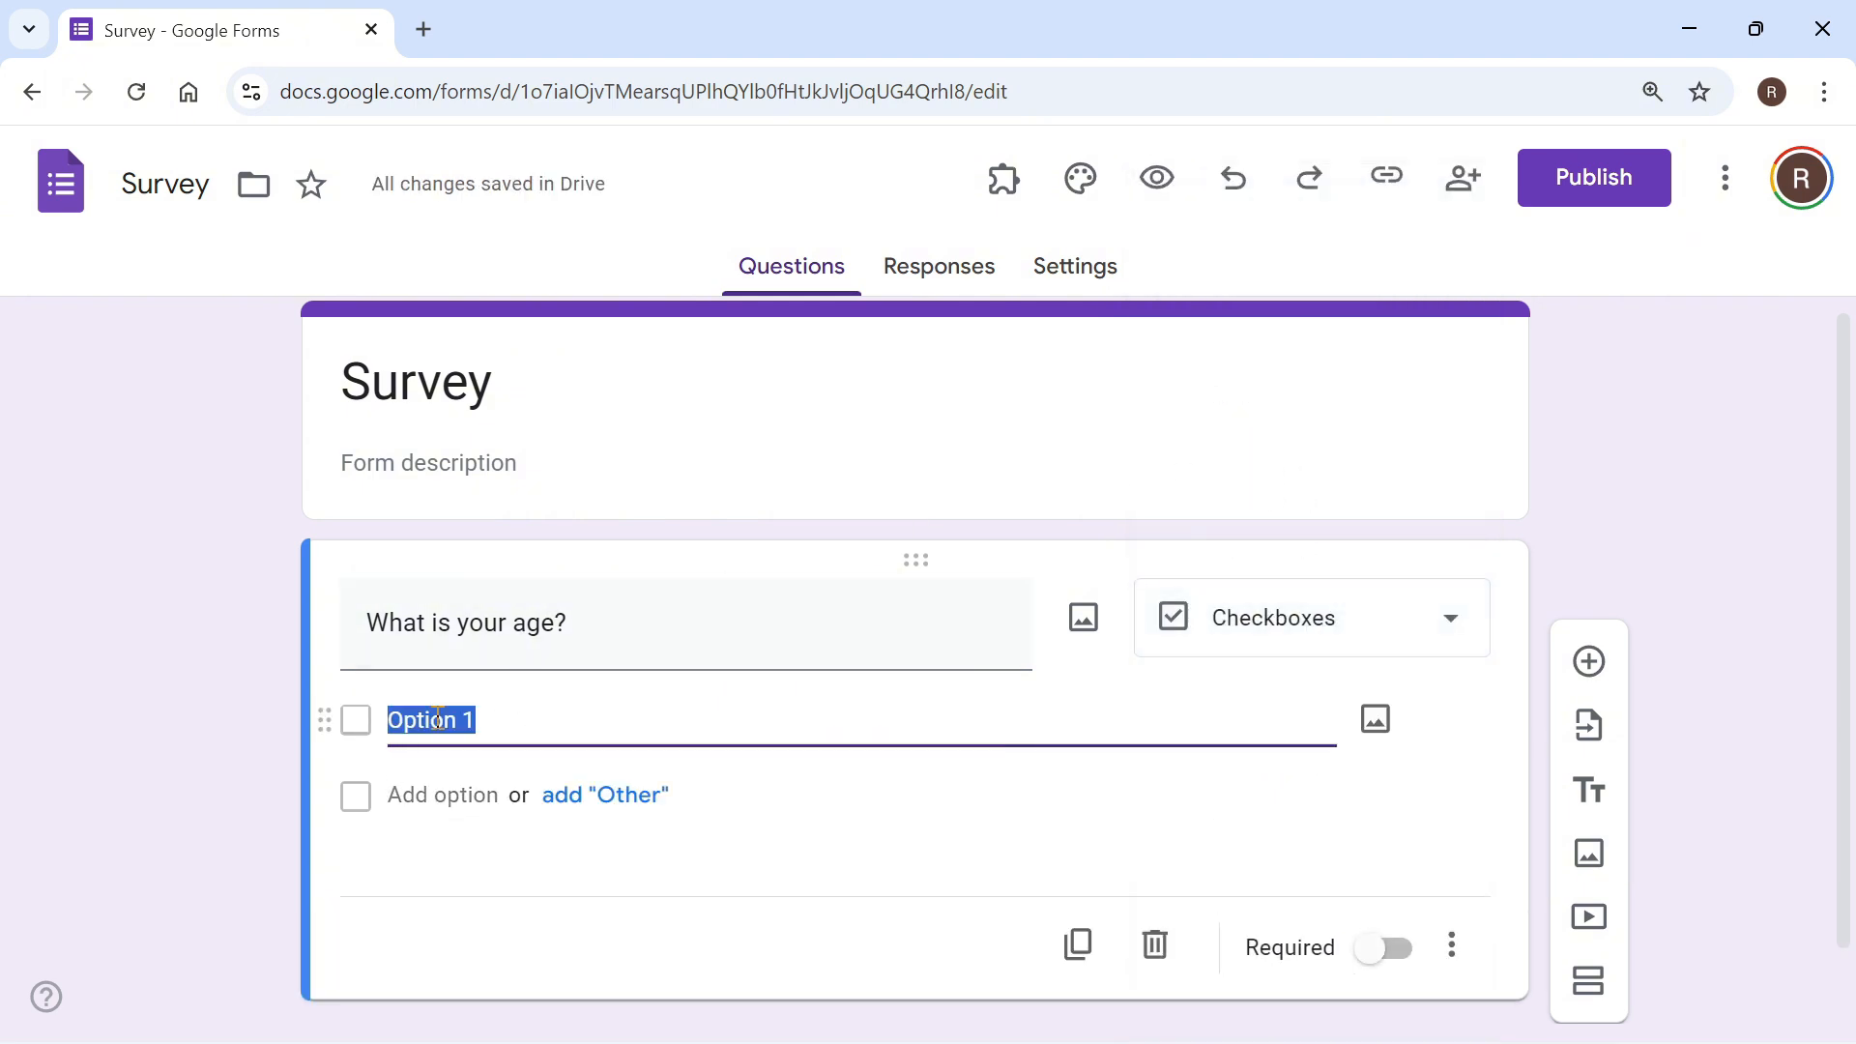
text(16-24)
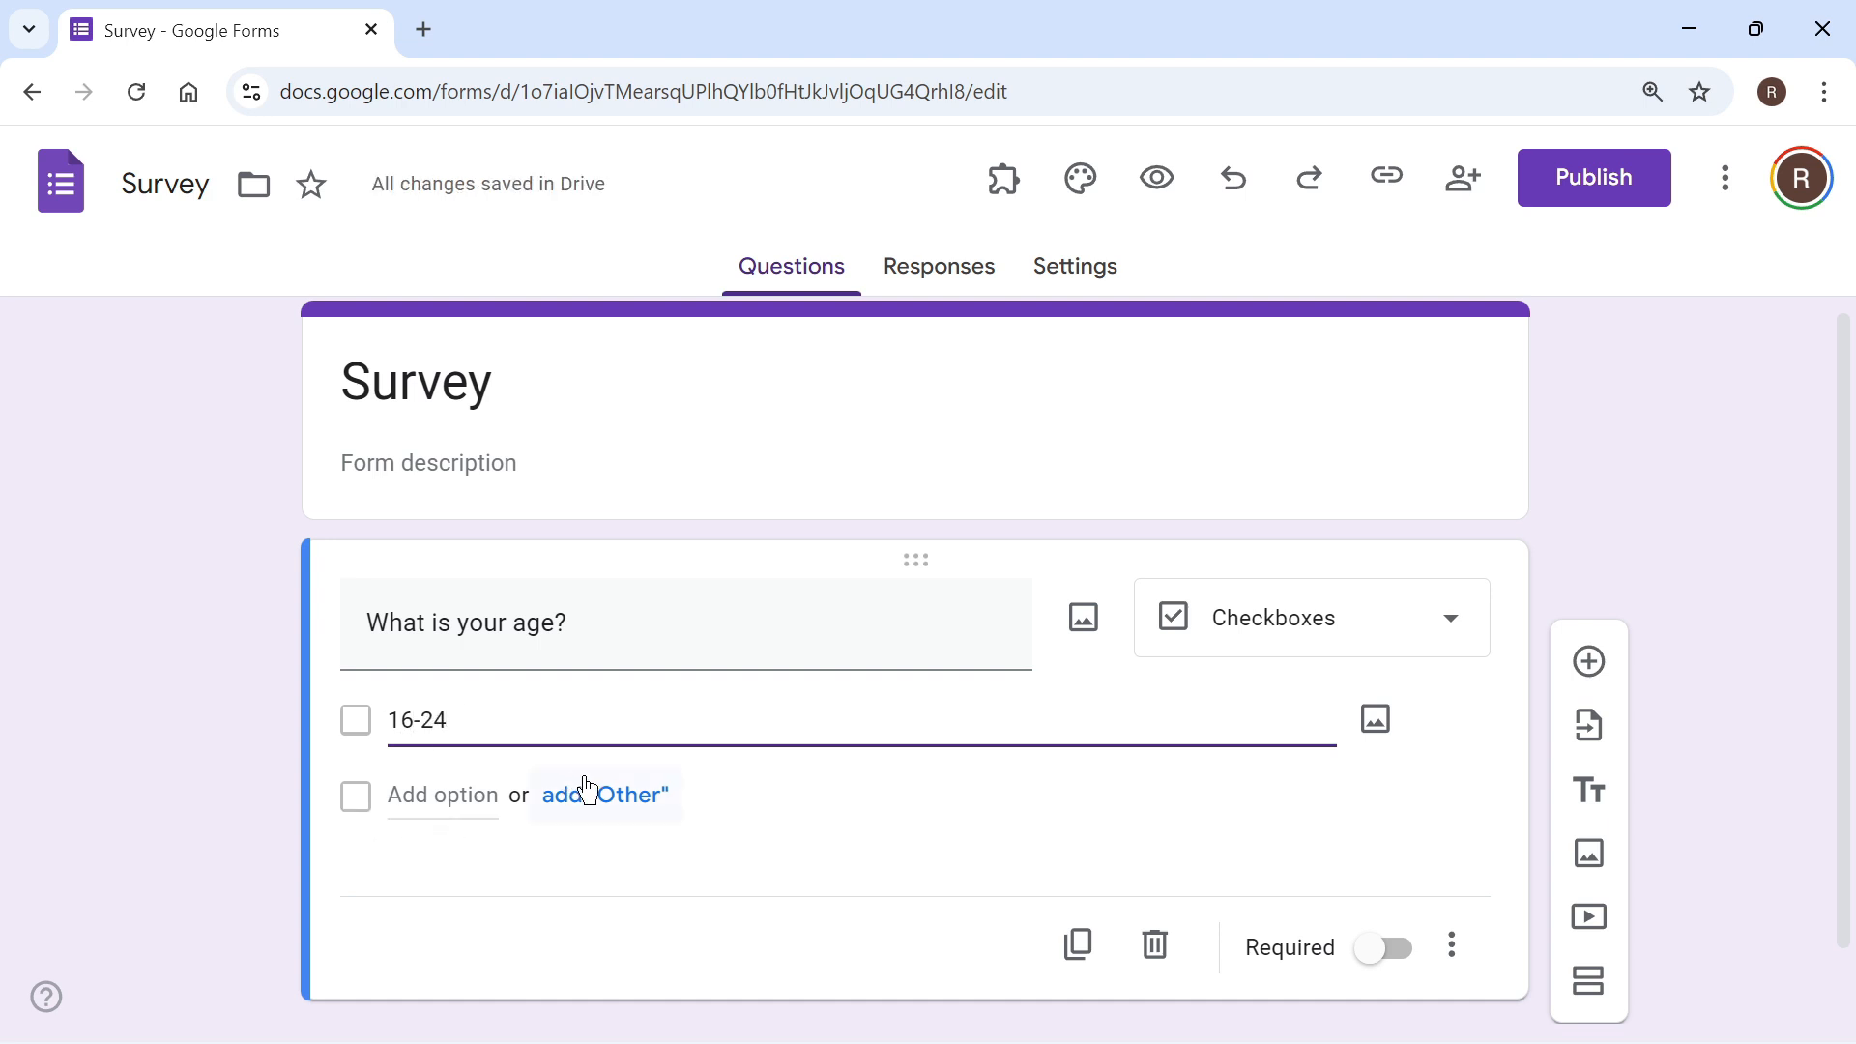
click(602, 804)
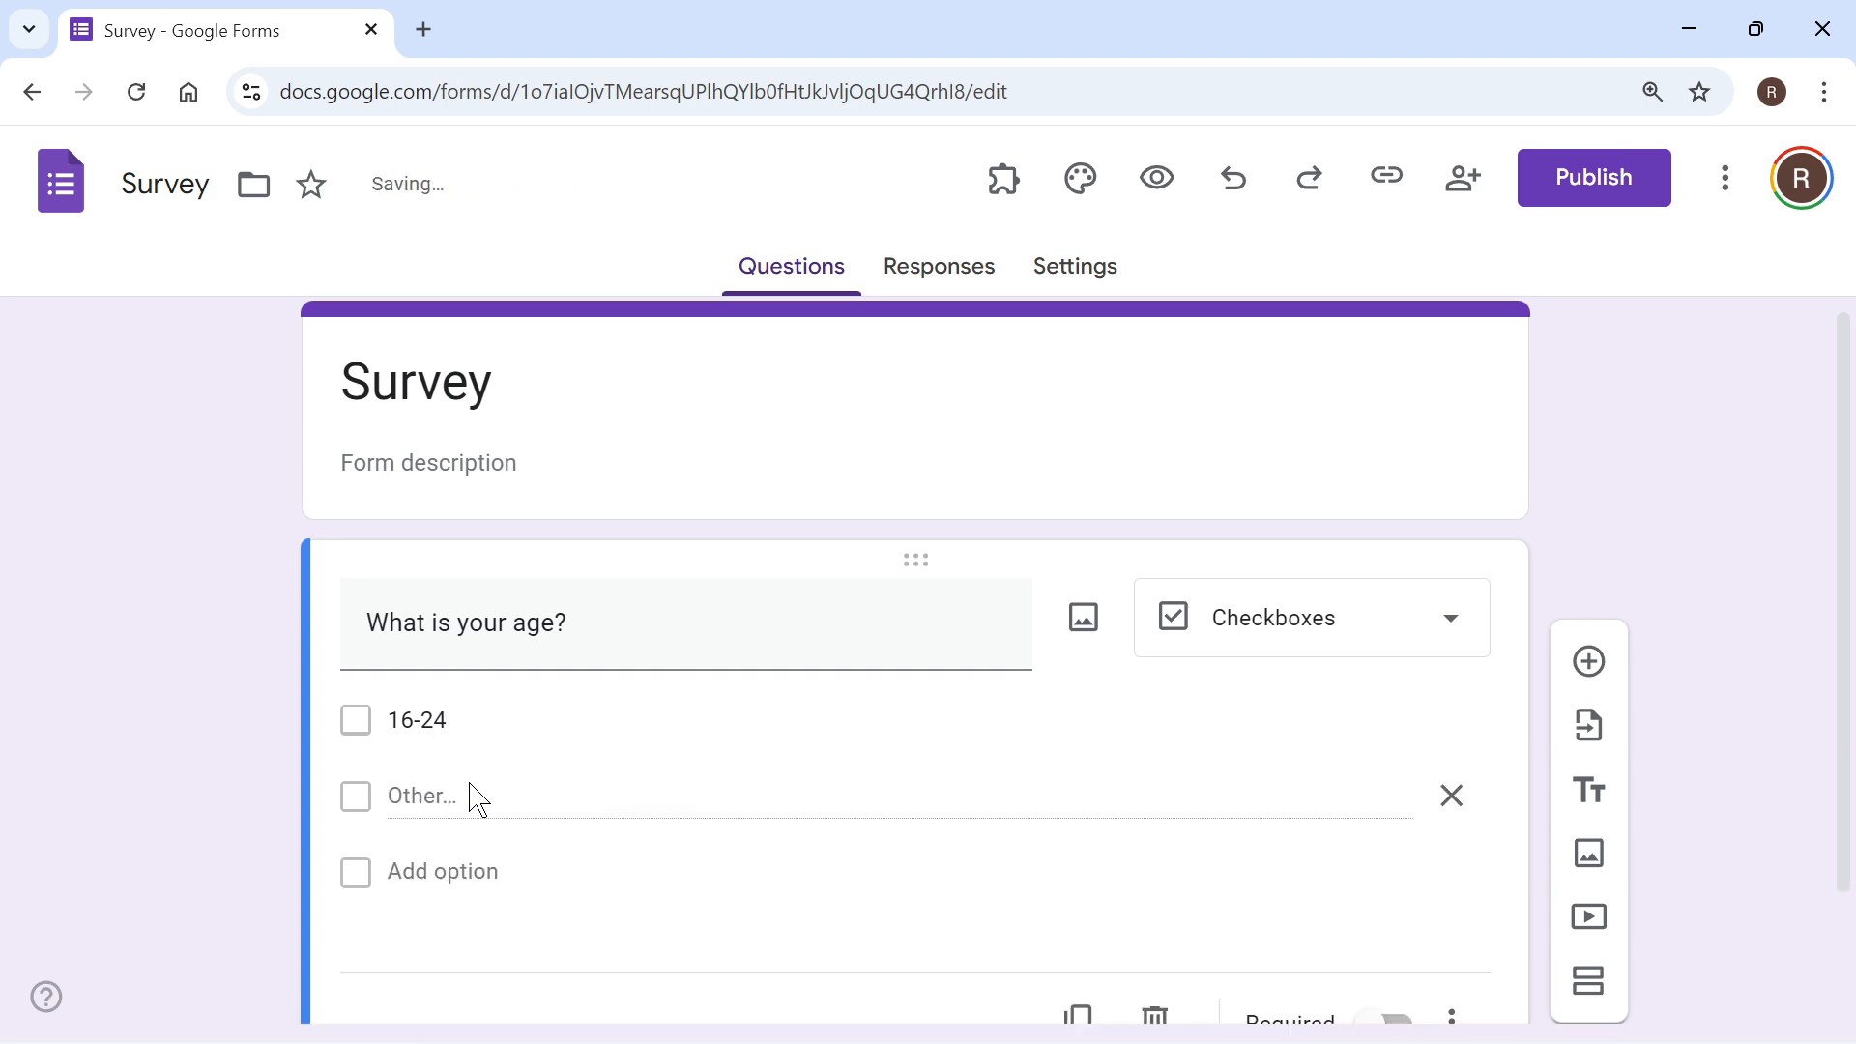
click(440, 870)
text(24-25)
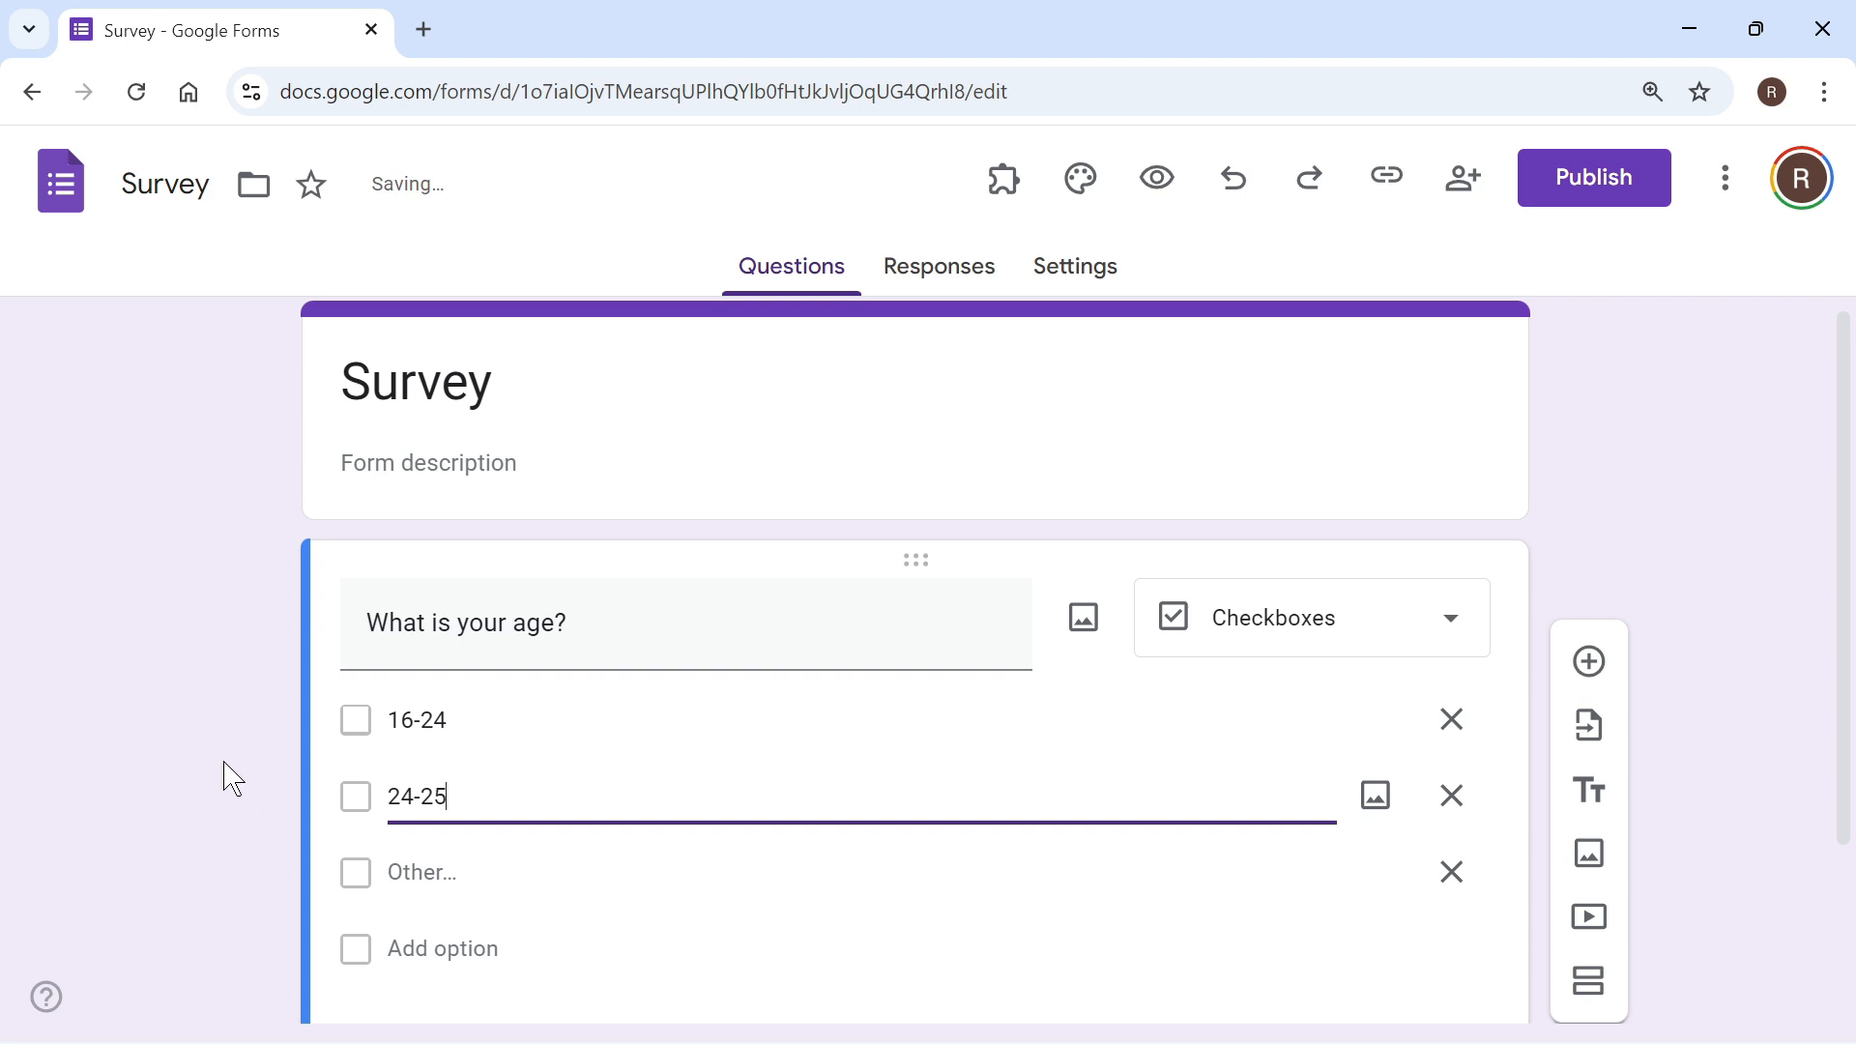
Step: Make the age question required
scroll(299, 745, down, 1)
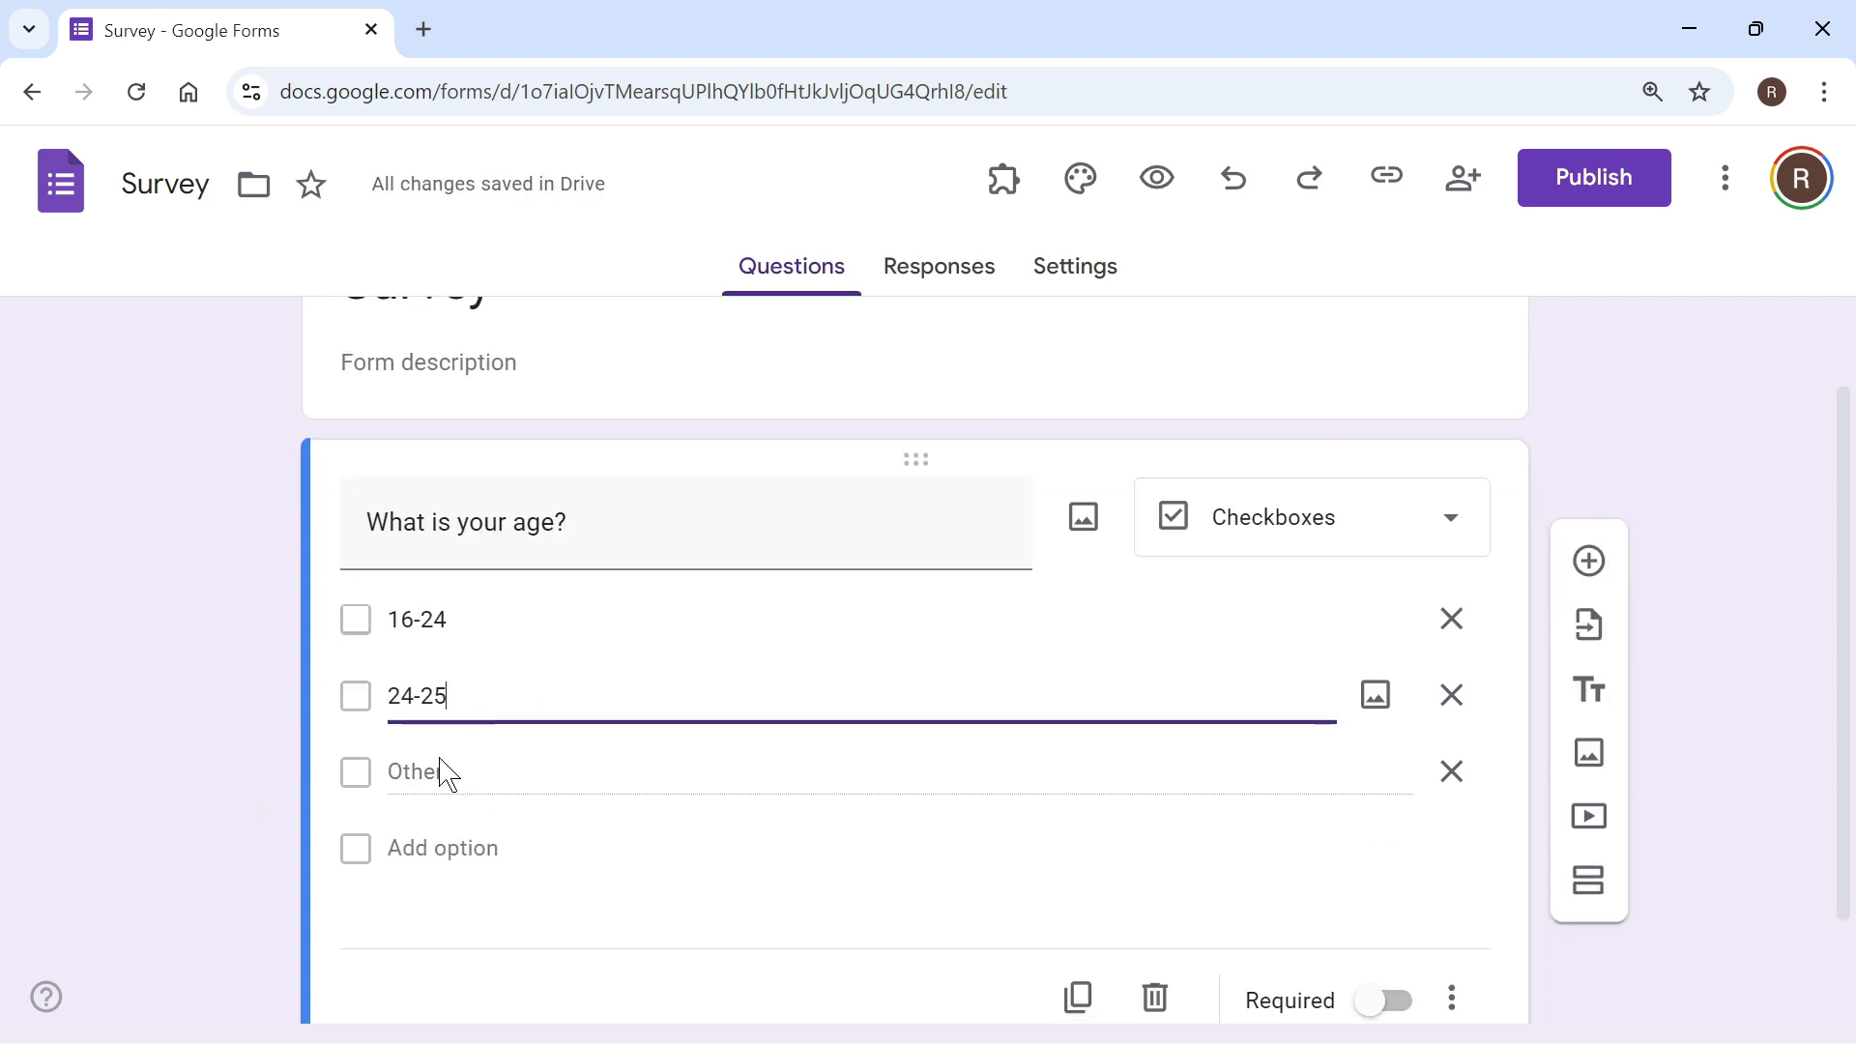
scroll(1289, 501, down, 1)
scroll(1286, 513, up, 1)
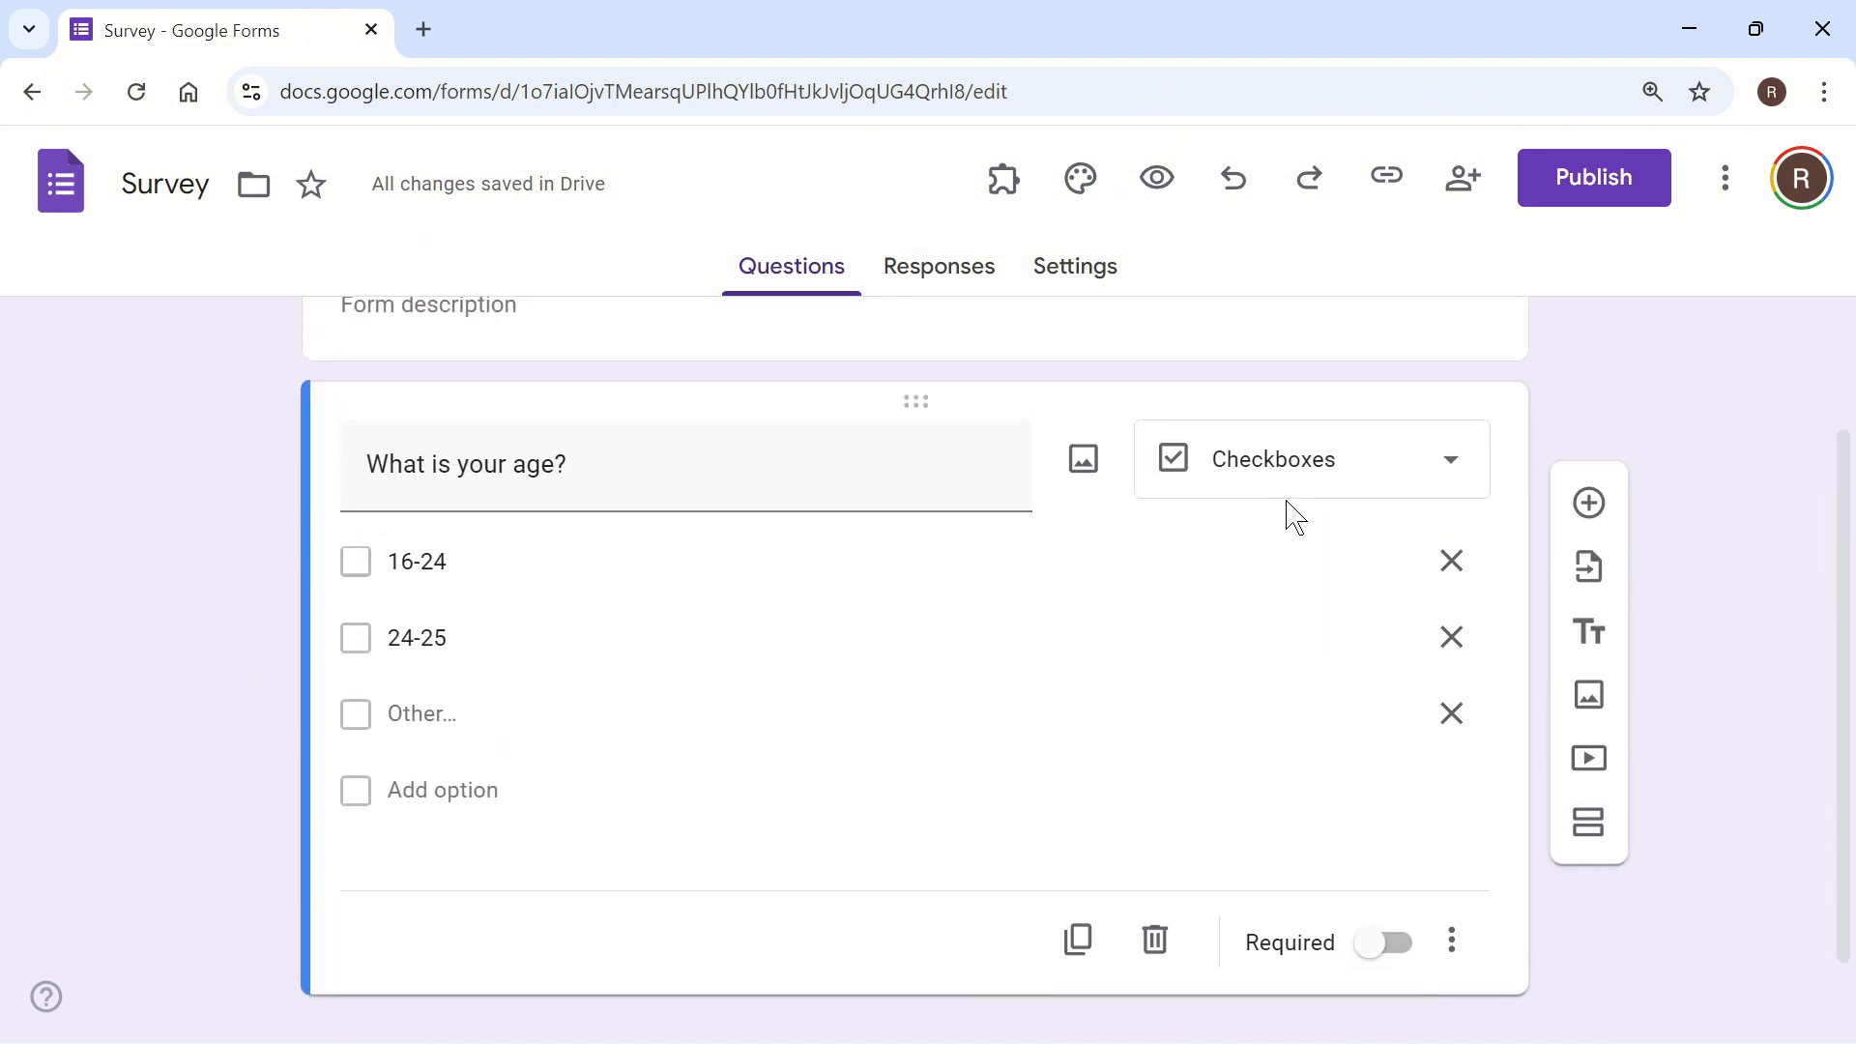
scroll(1285, 512, down, 1)
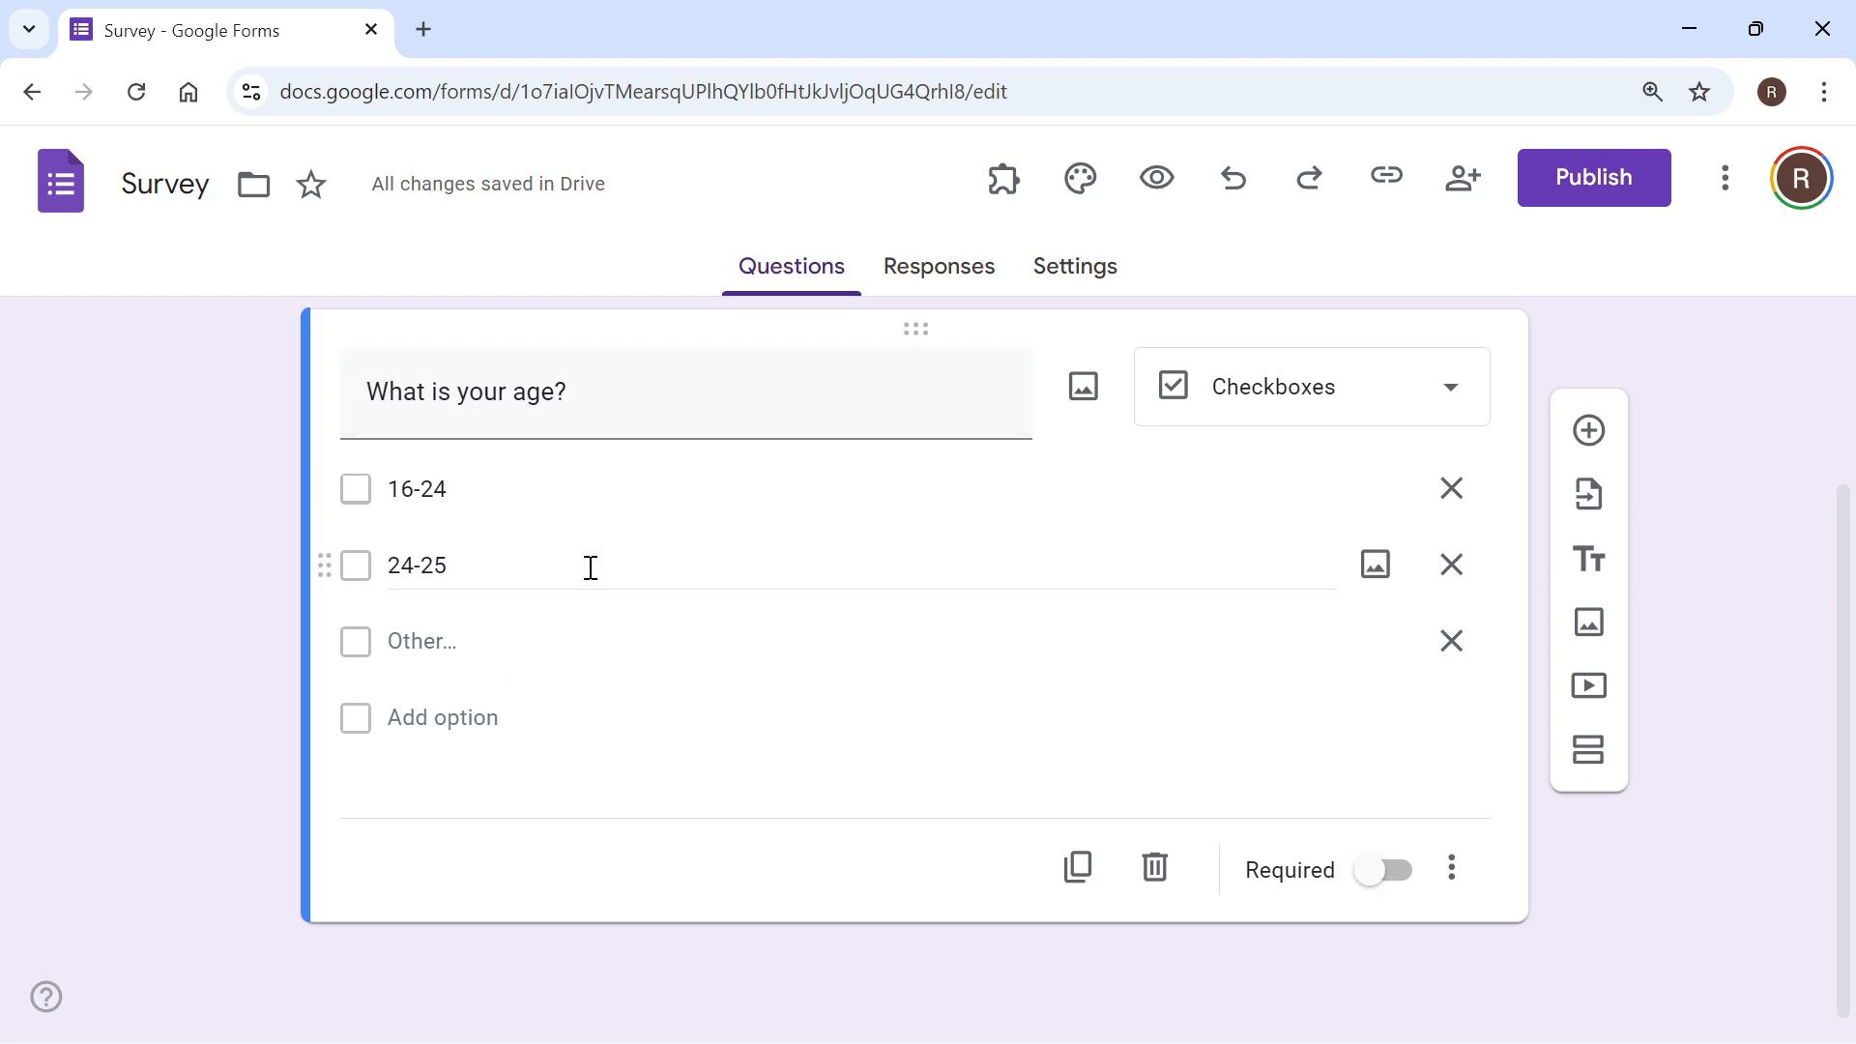
scroll(1188, 692, up, 1)
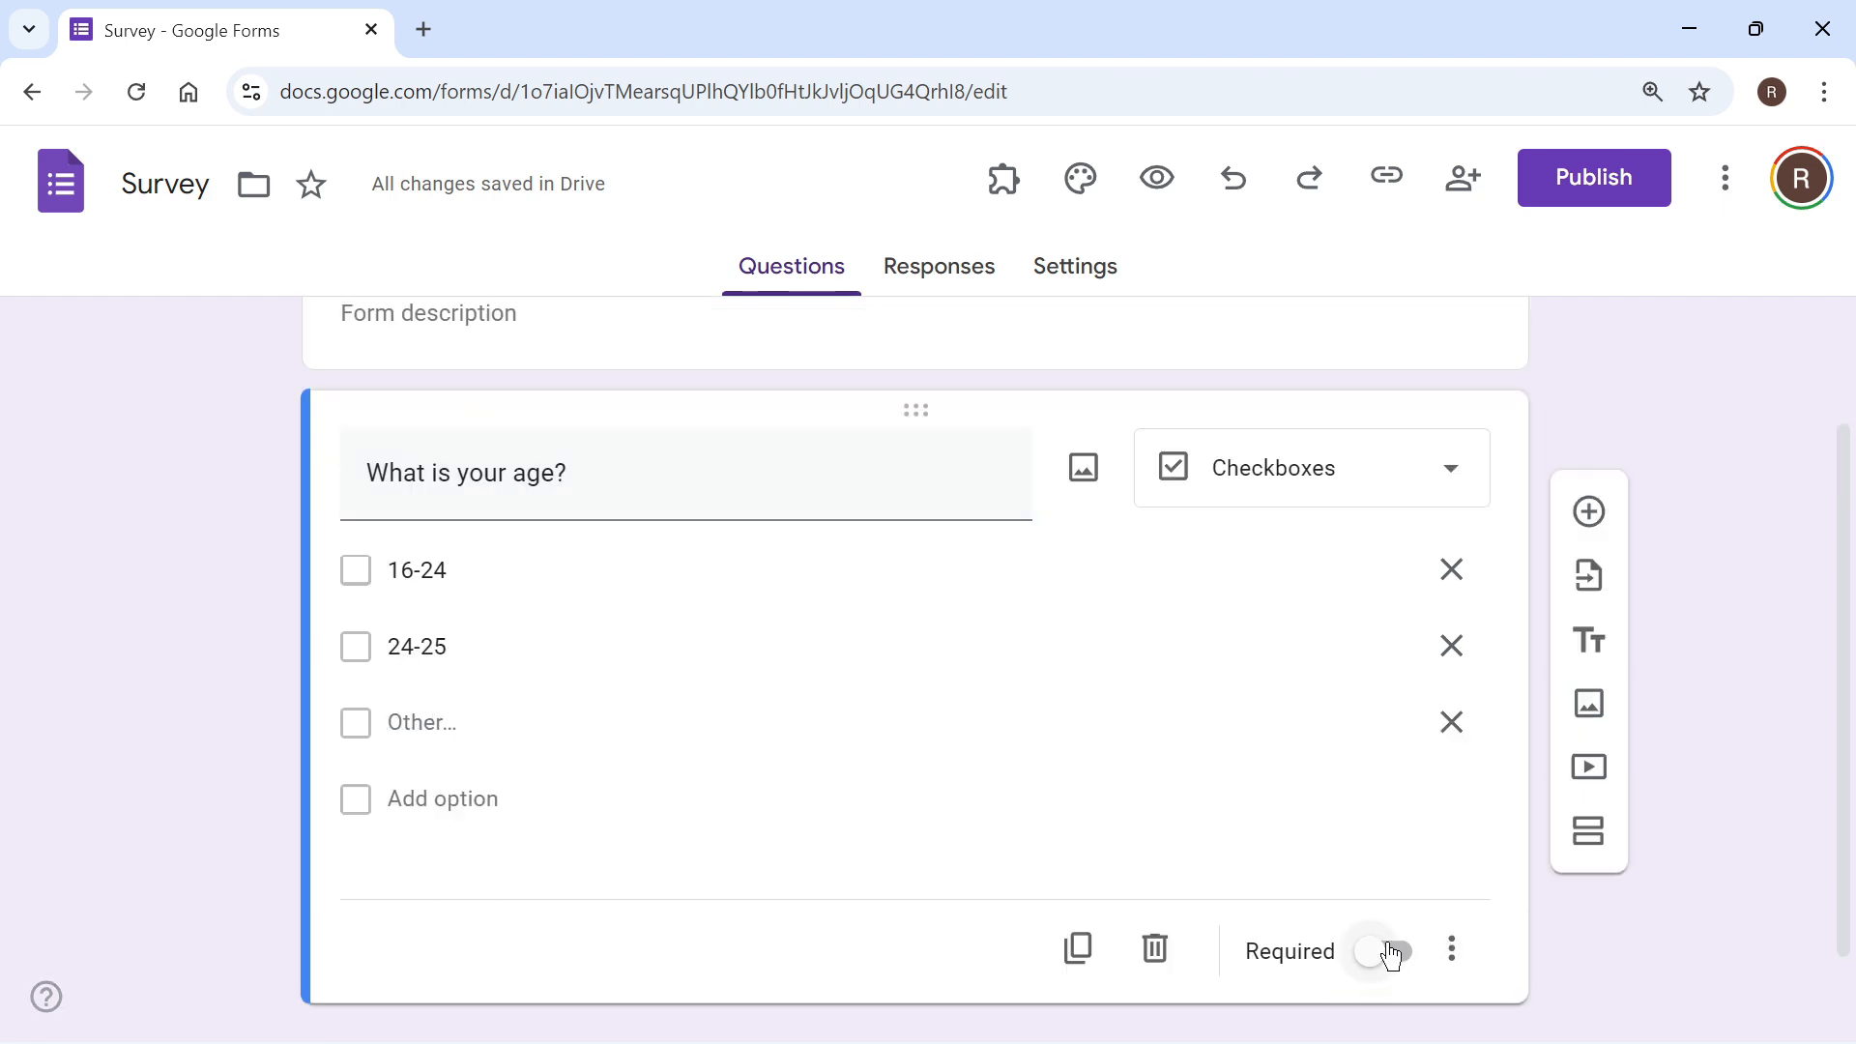
click(1396, 952)
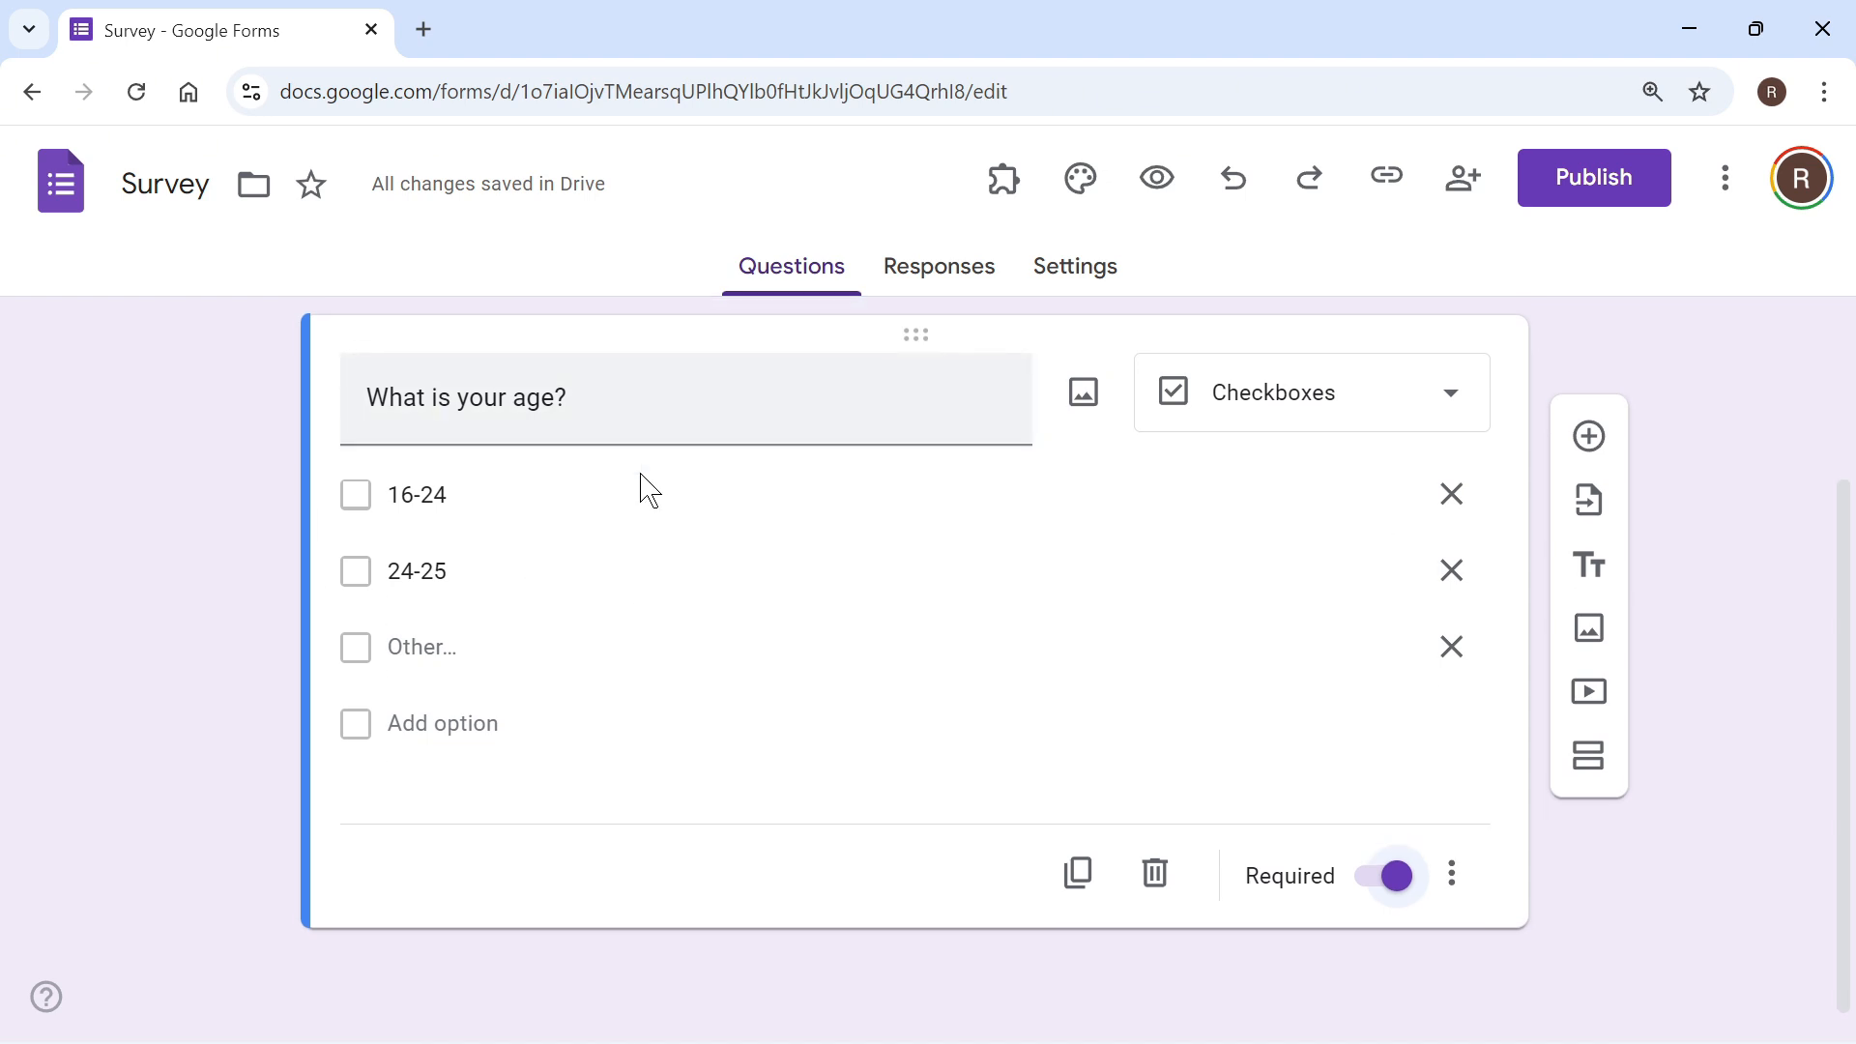
Step: Add blank multiple-choice questions below the age question and move the last one to the start of the form
click(1592, 438)
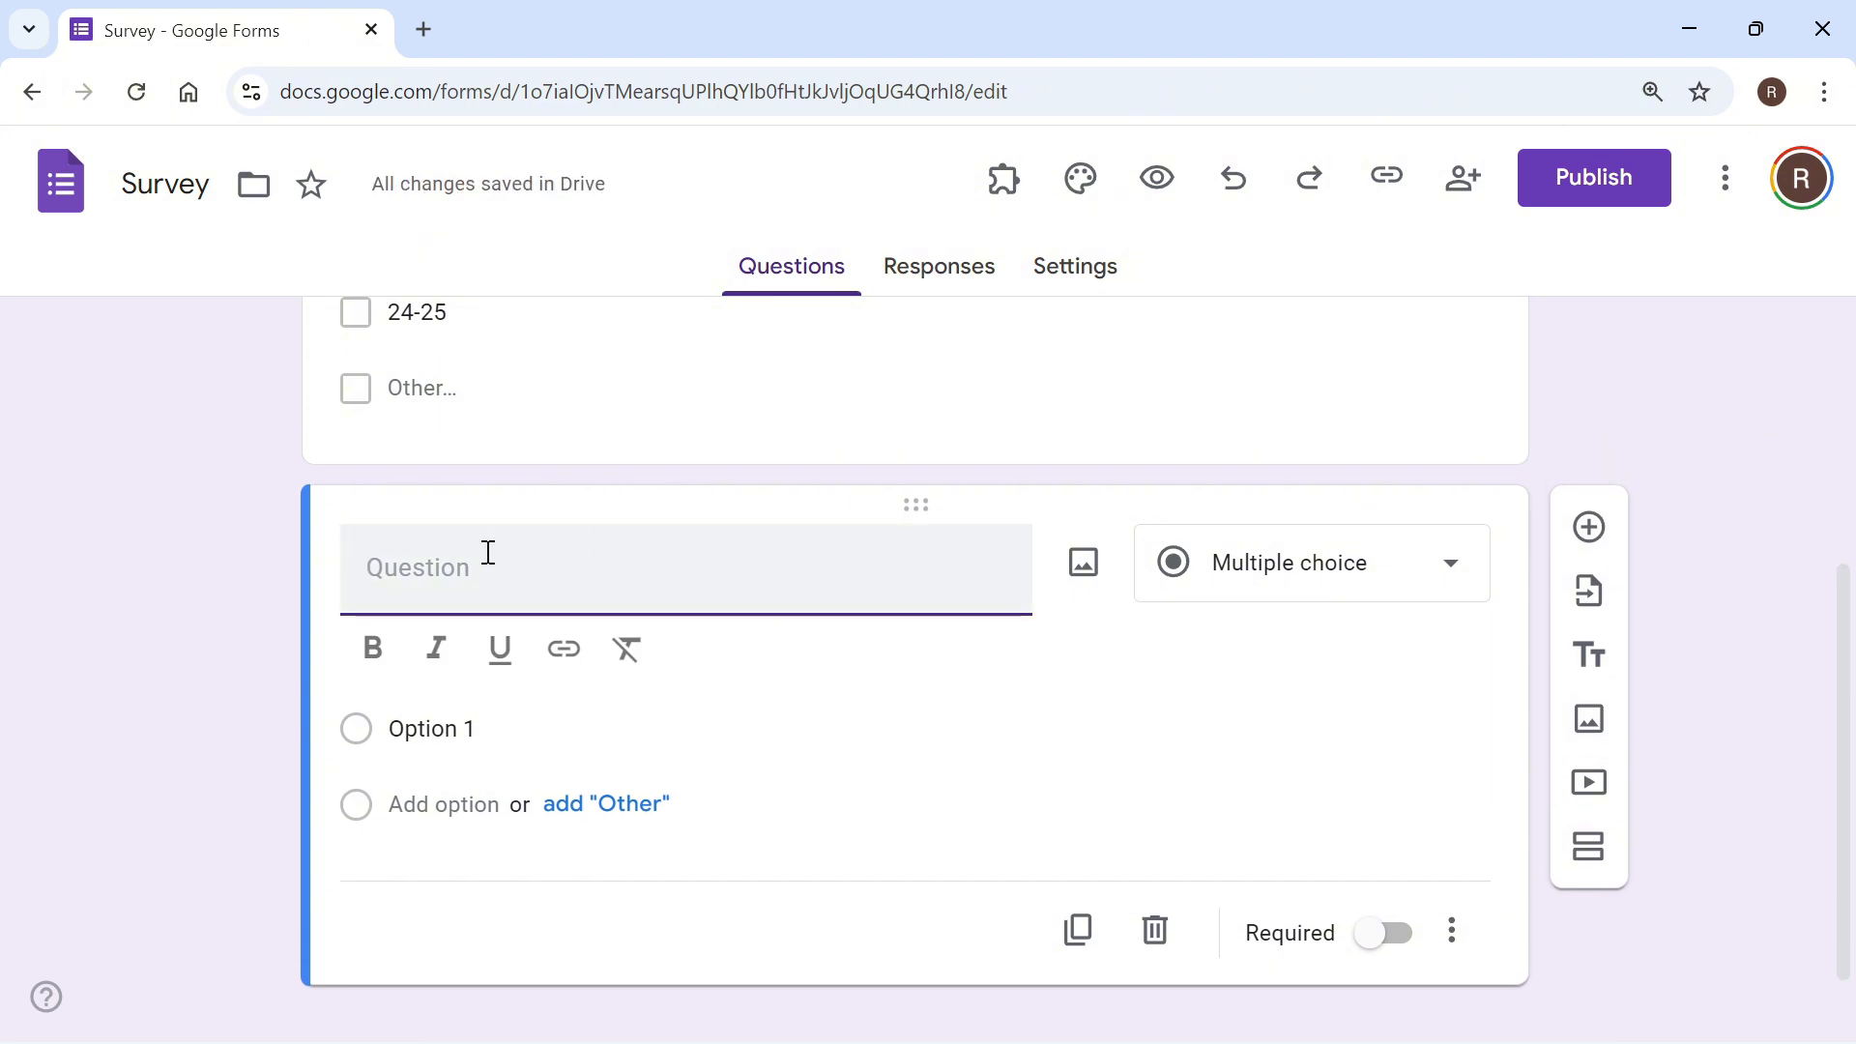
click(1592, 528)
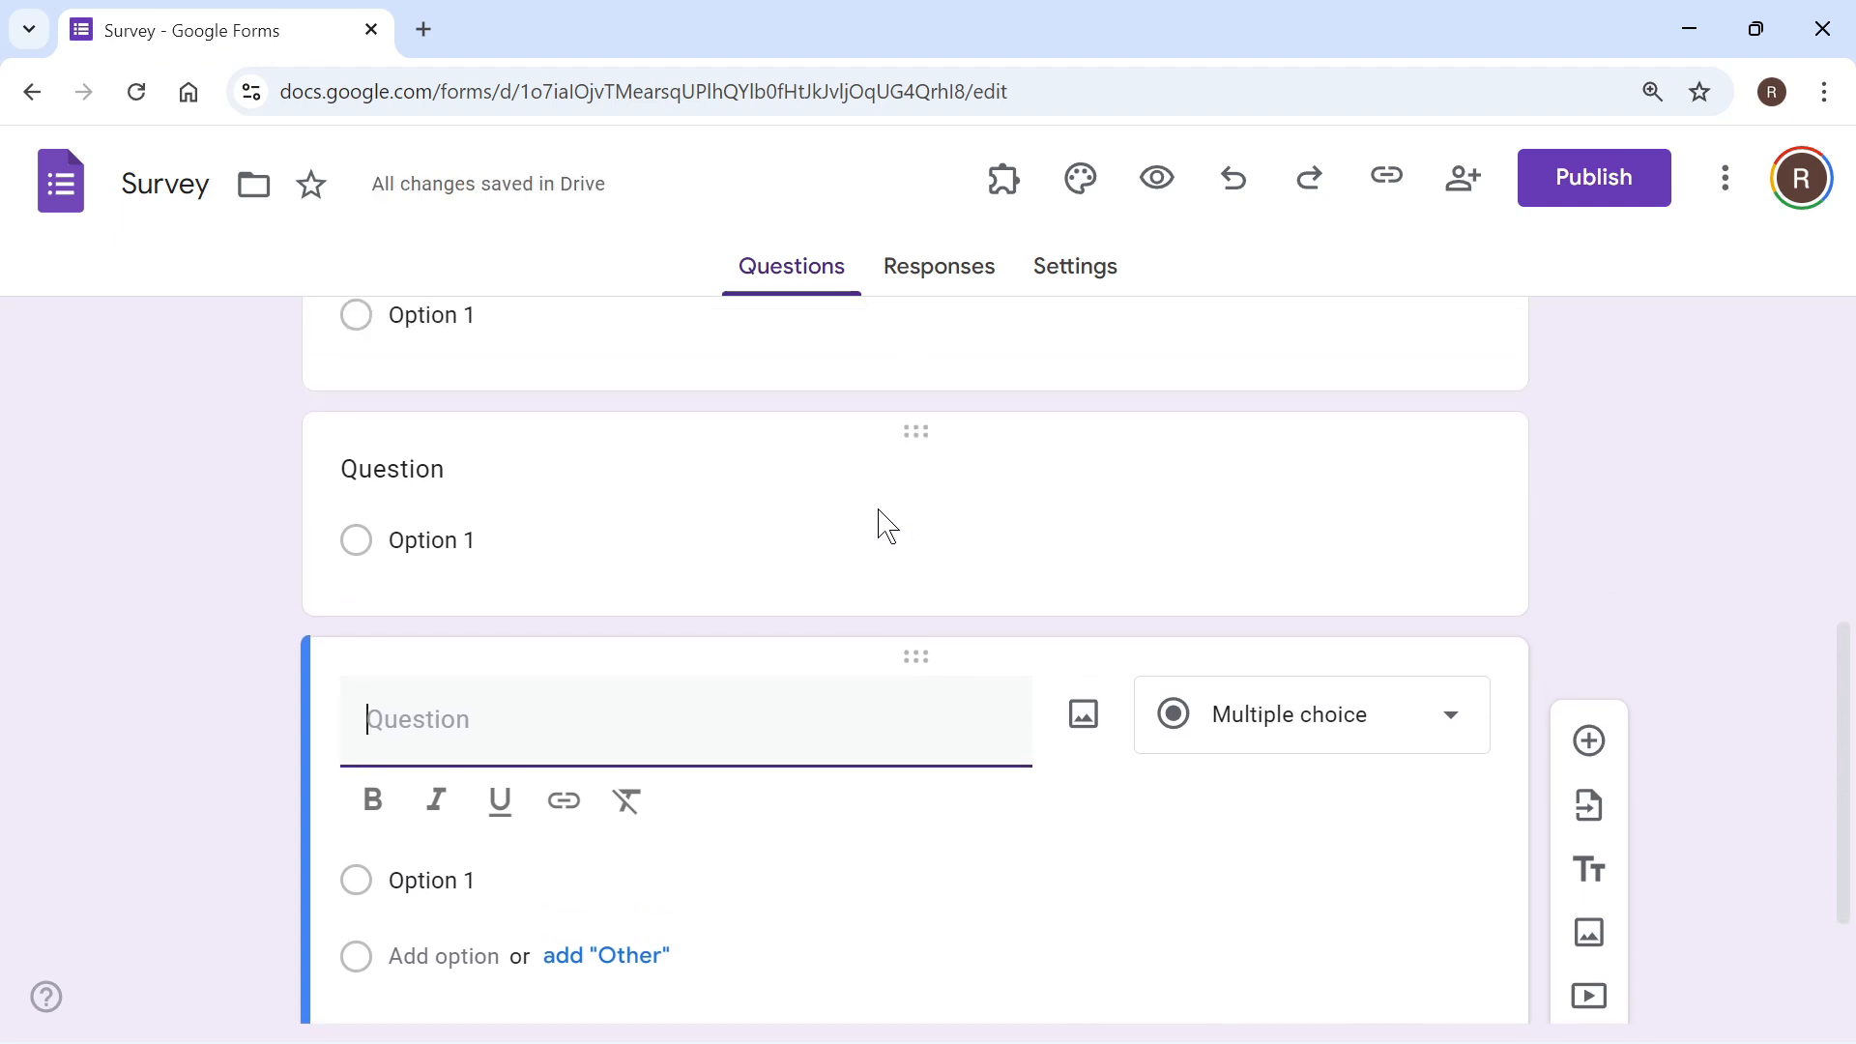
drag(912, 661, 928, 588)
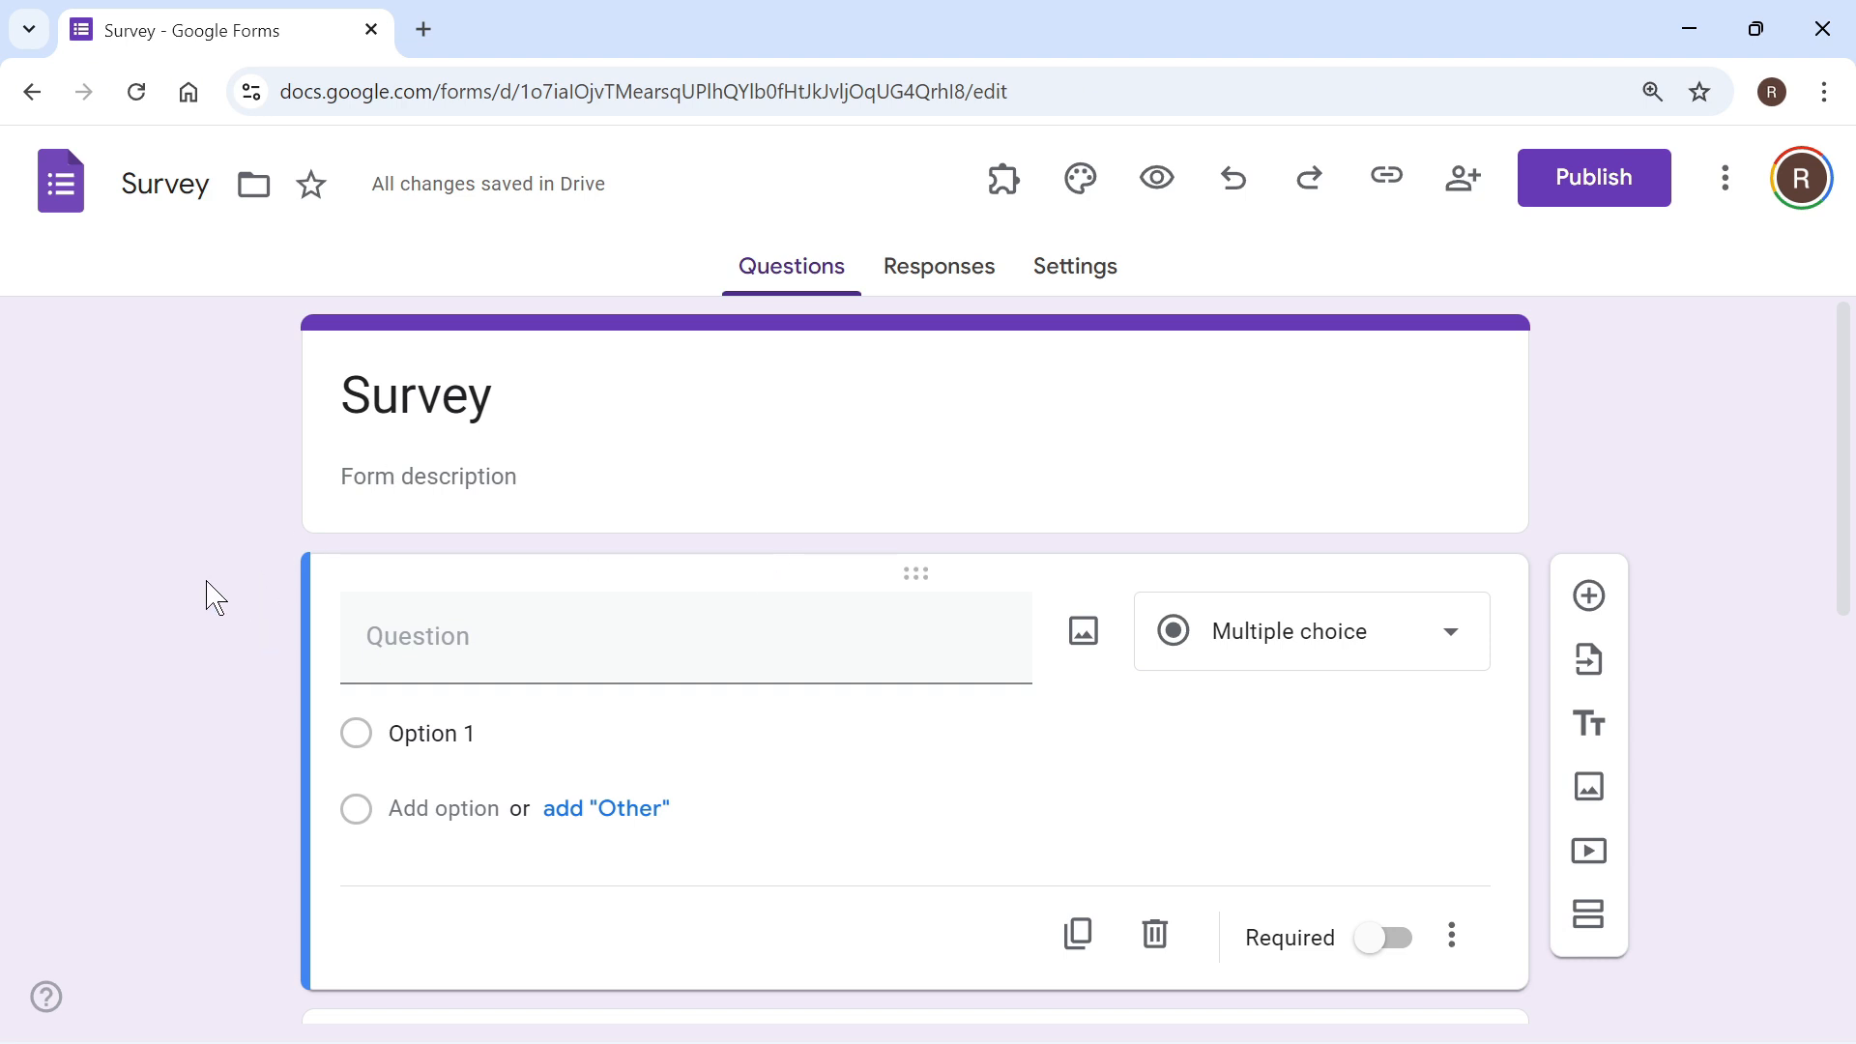
Step: In the form defaults of the settings, set the default collection of email addresses to Responder input
click(1048, 279)
scroll(335, 495, down, 5)
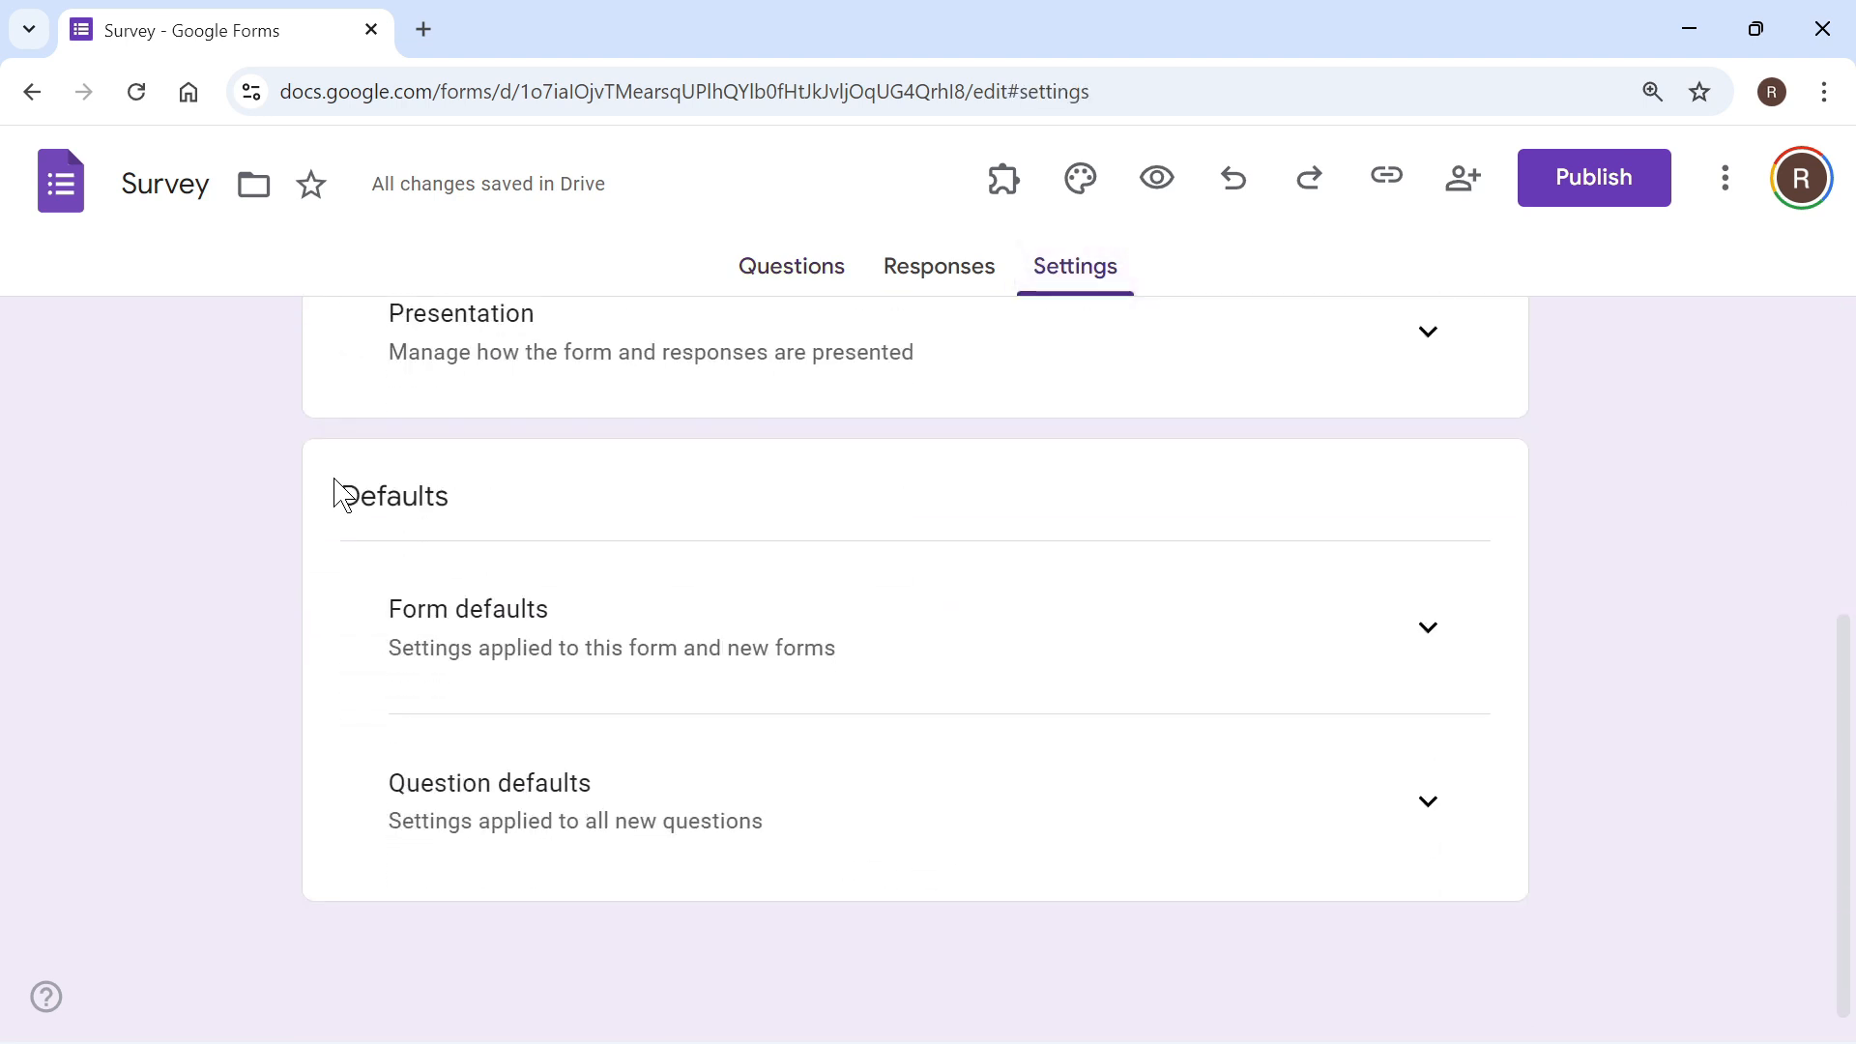
click(1427, 630)
scroll(606, 638, down, 1)
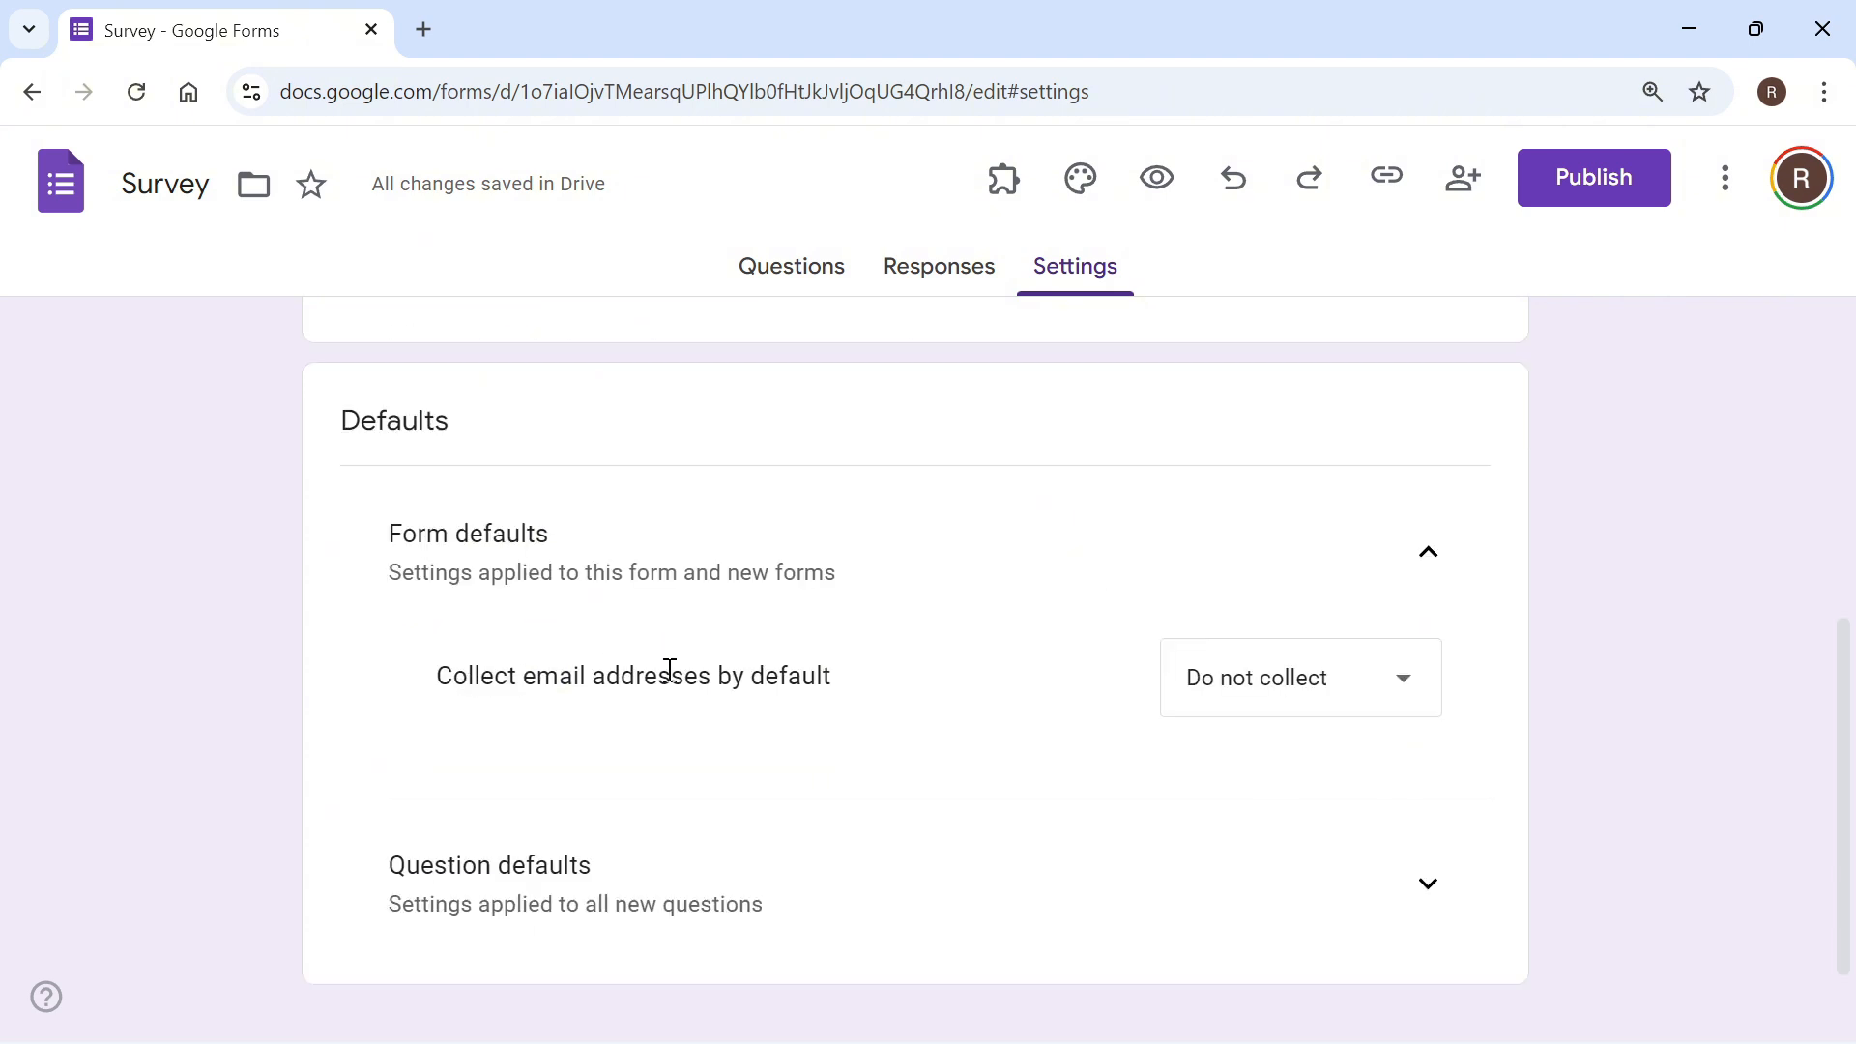
click(1283, 720)
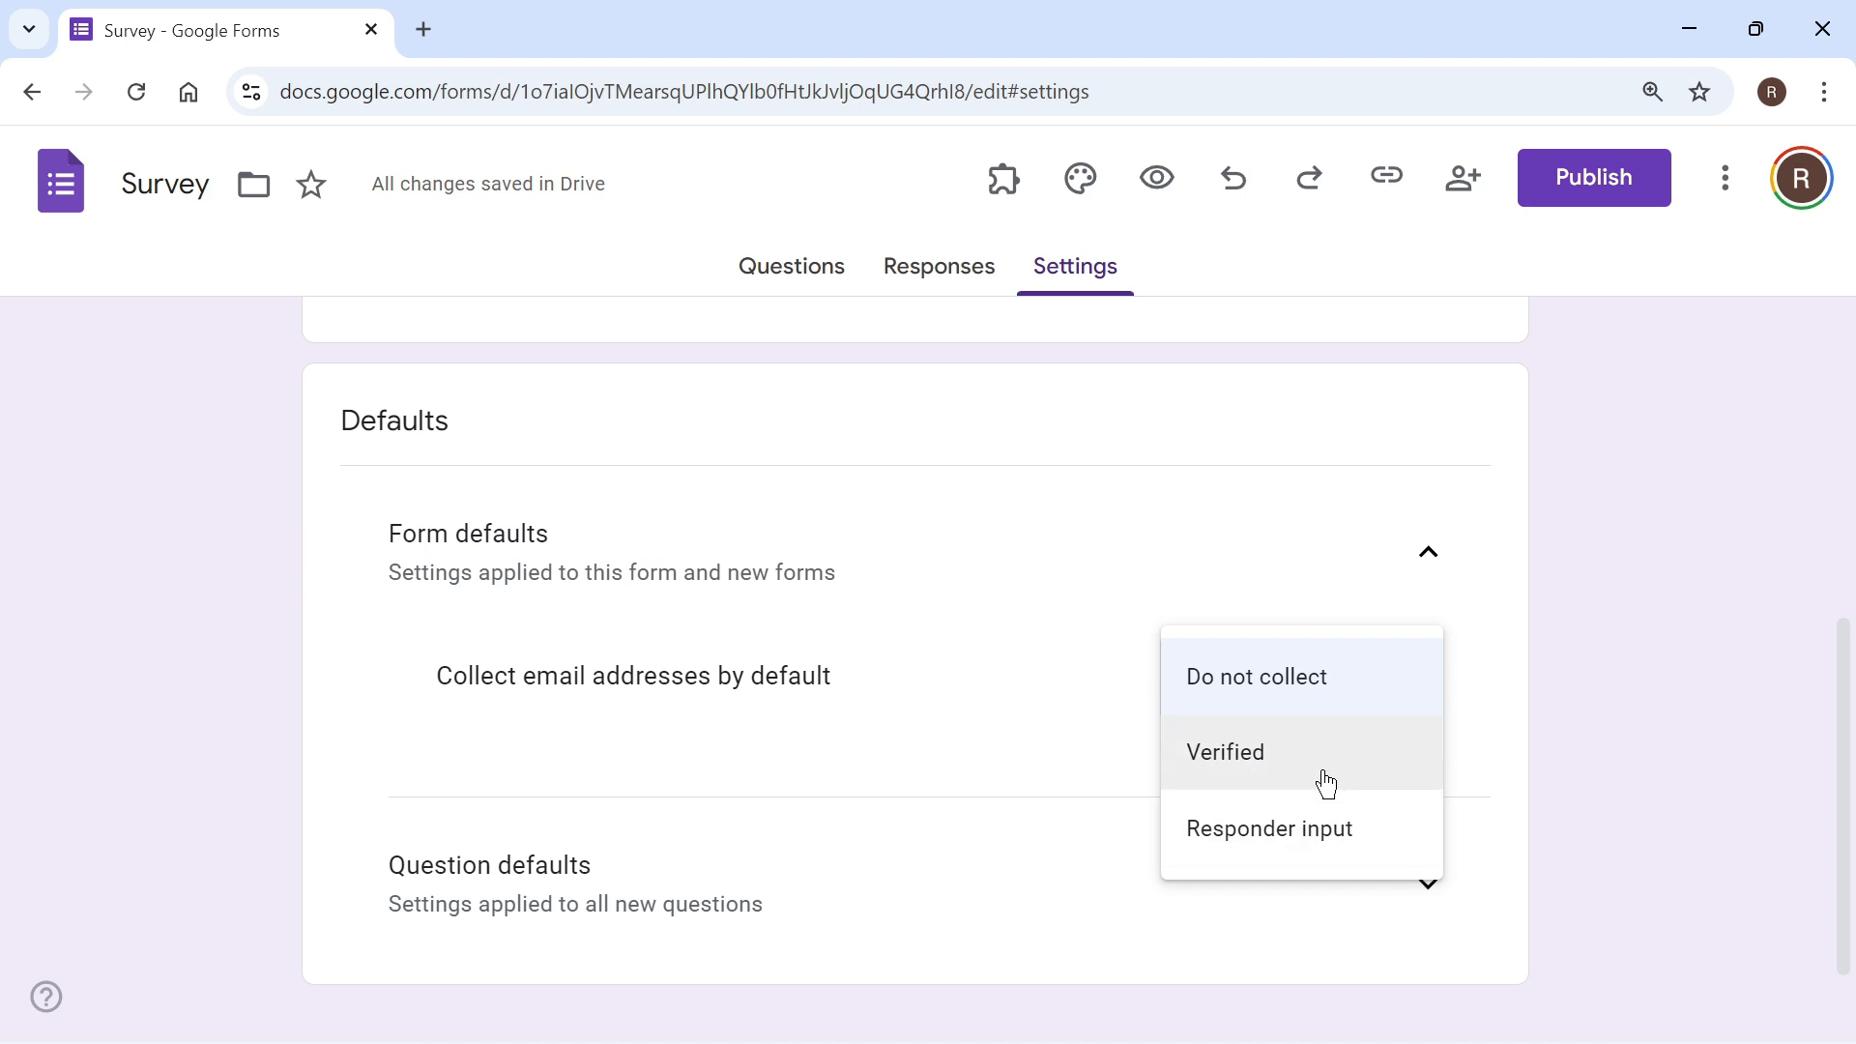
click(1280, 840)
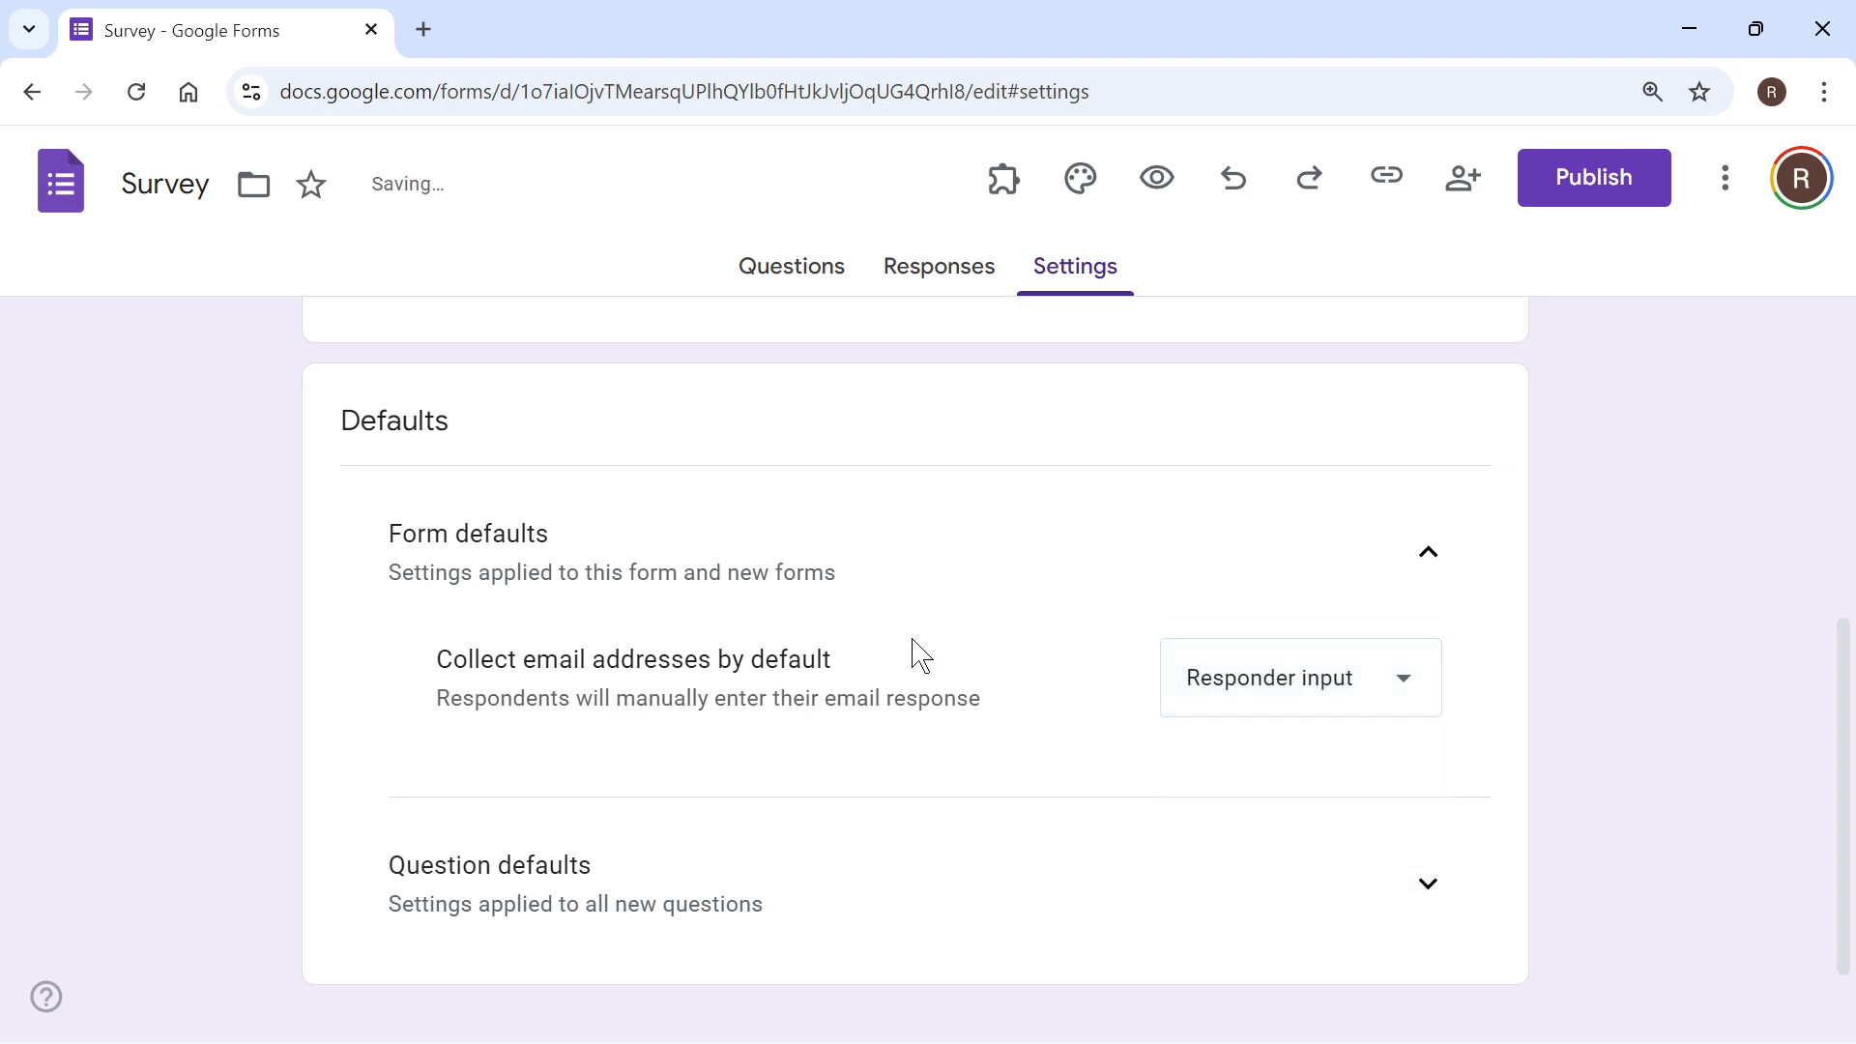
Step: Switch the default email address collection to Do not collect, then restore it to Responder input
click(1307, 698)
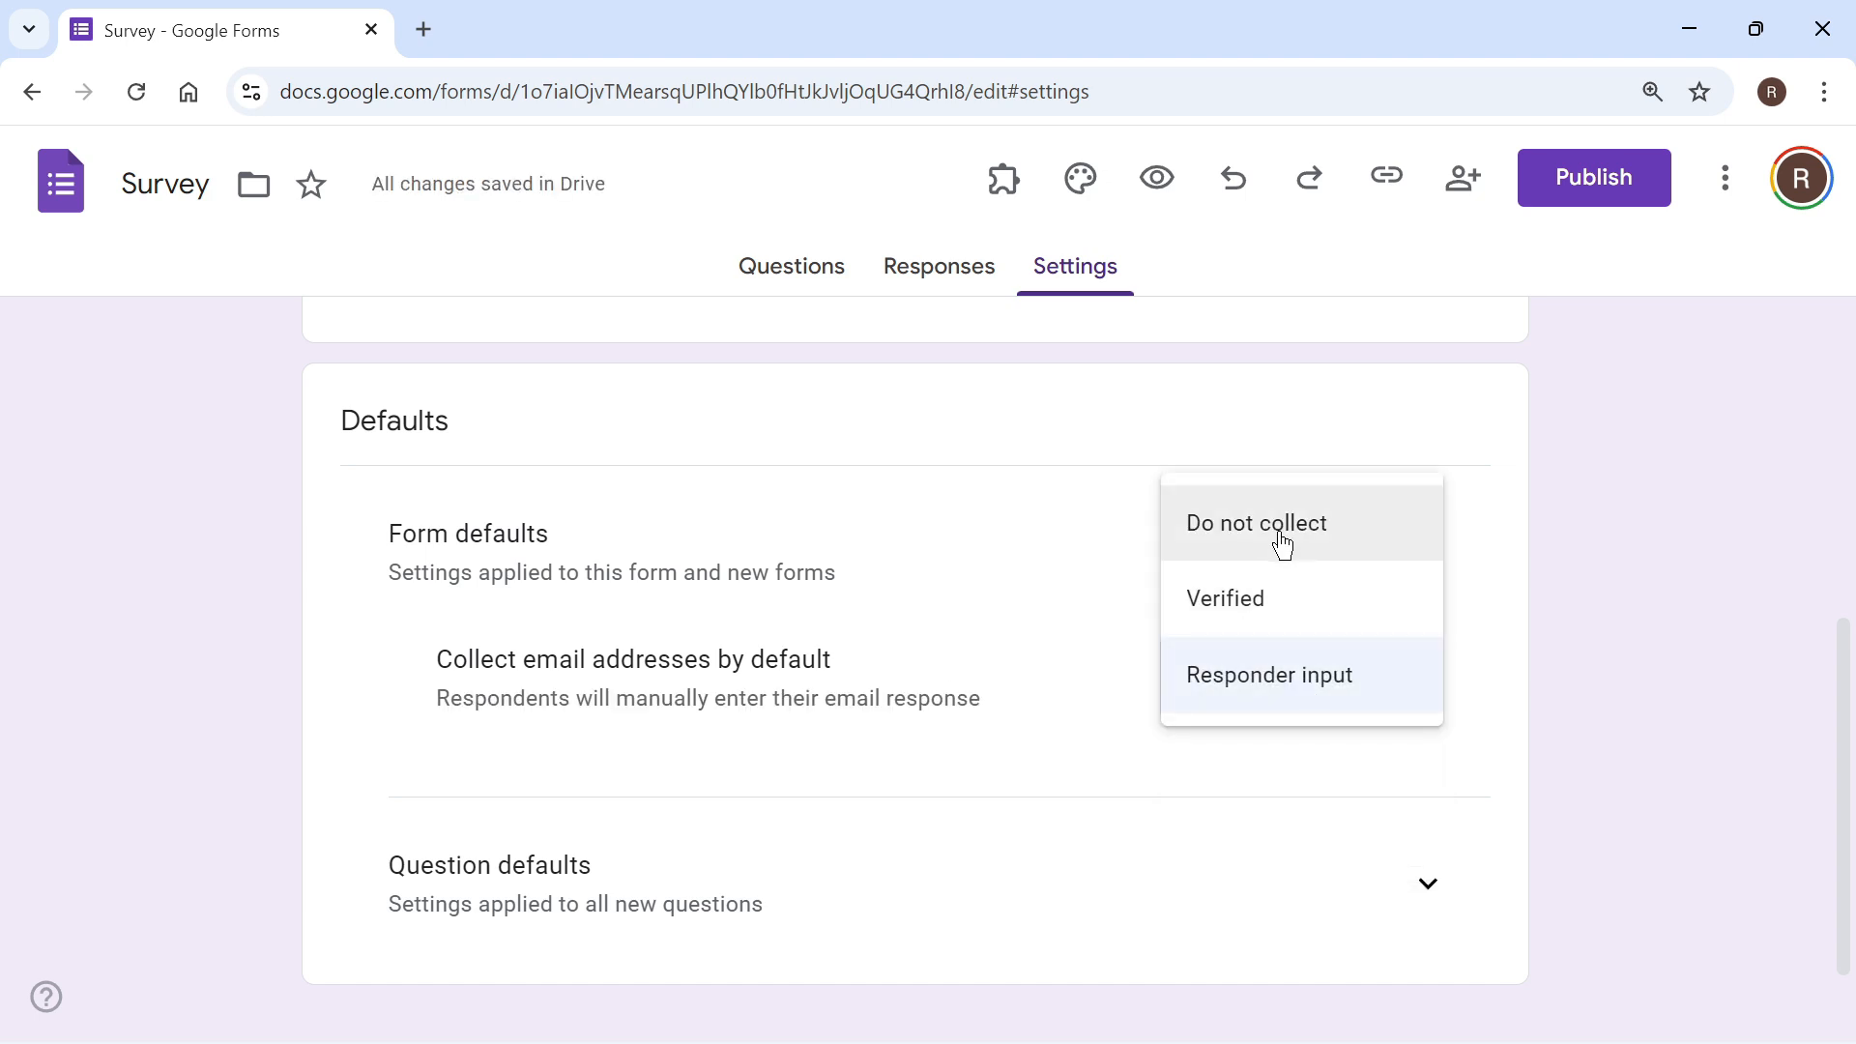
click(1281, 543)
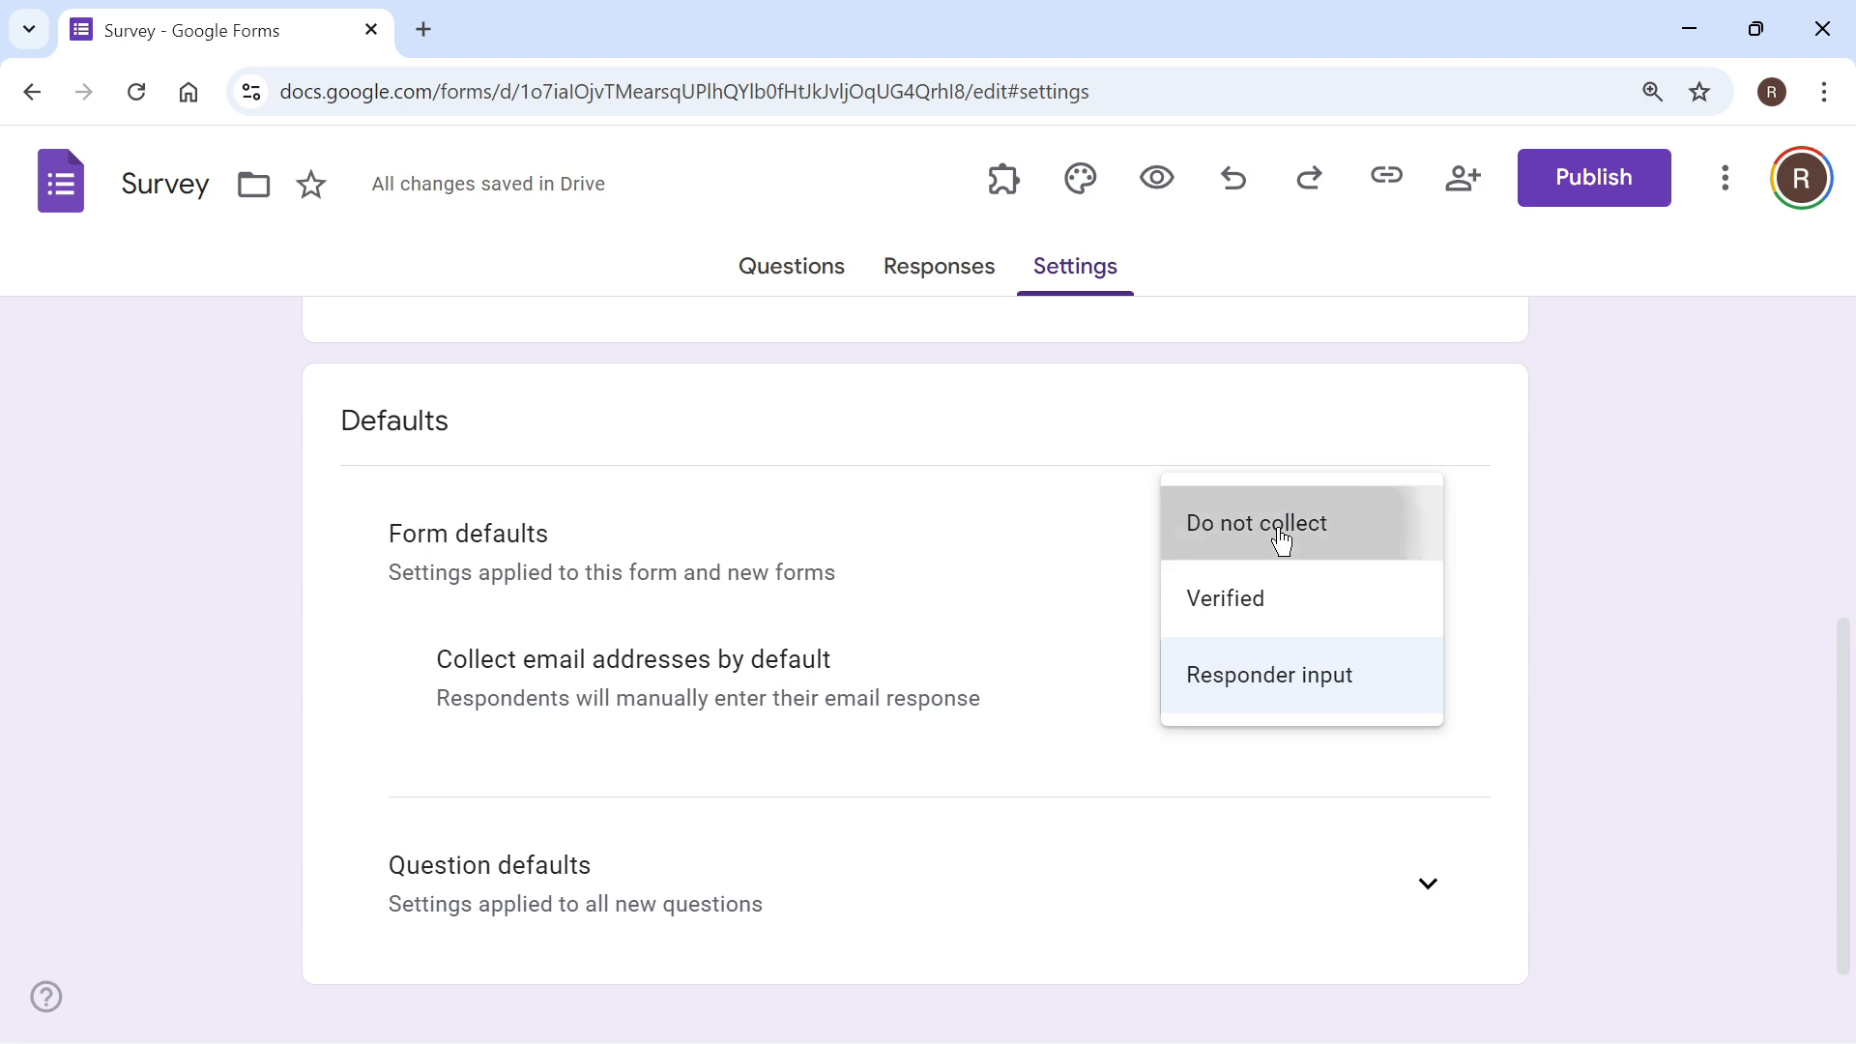
click(1244, 704)
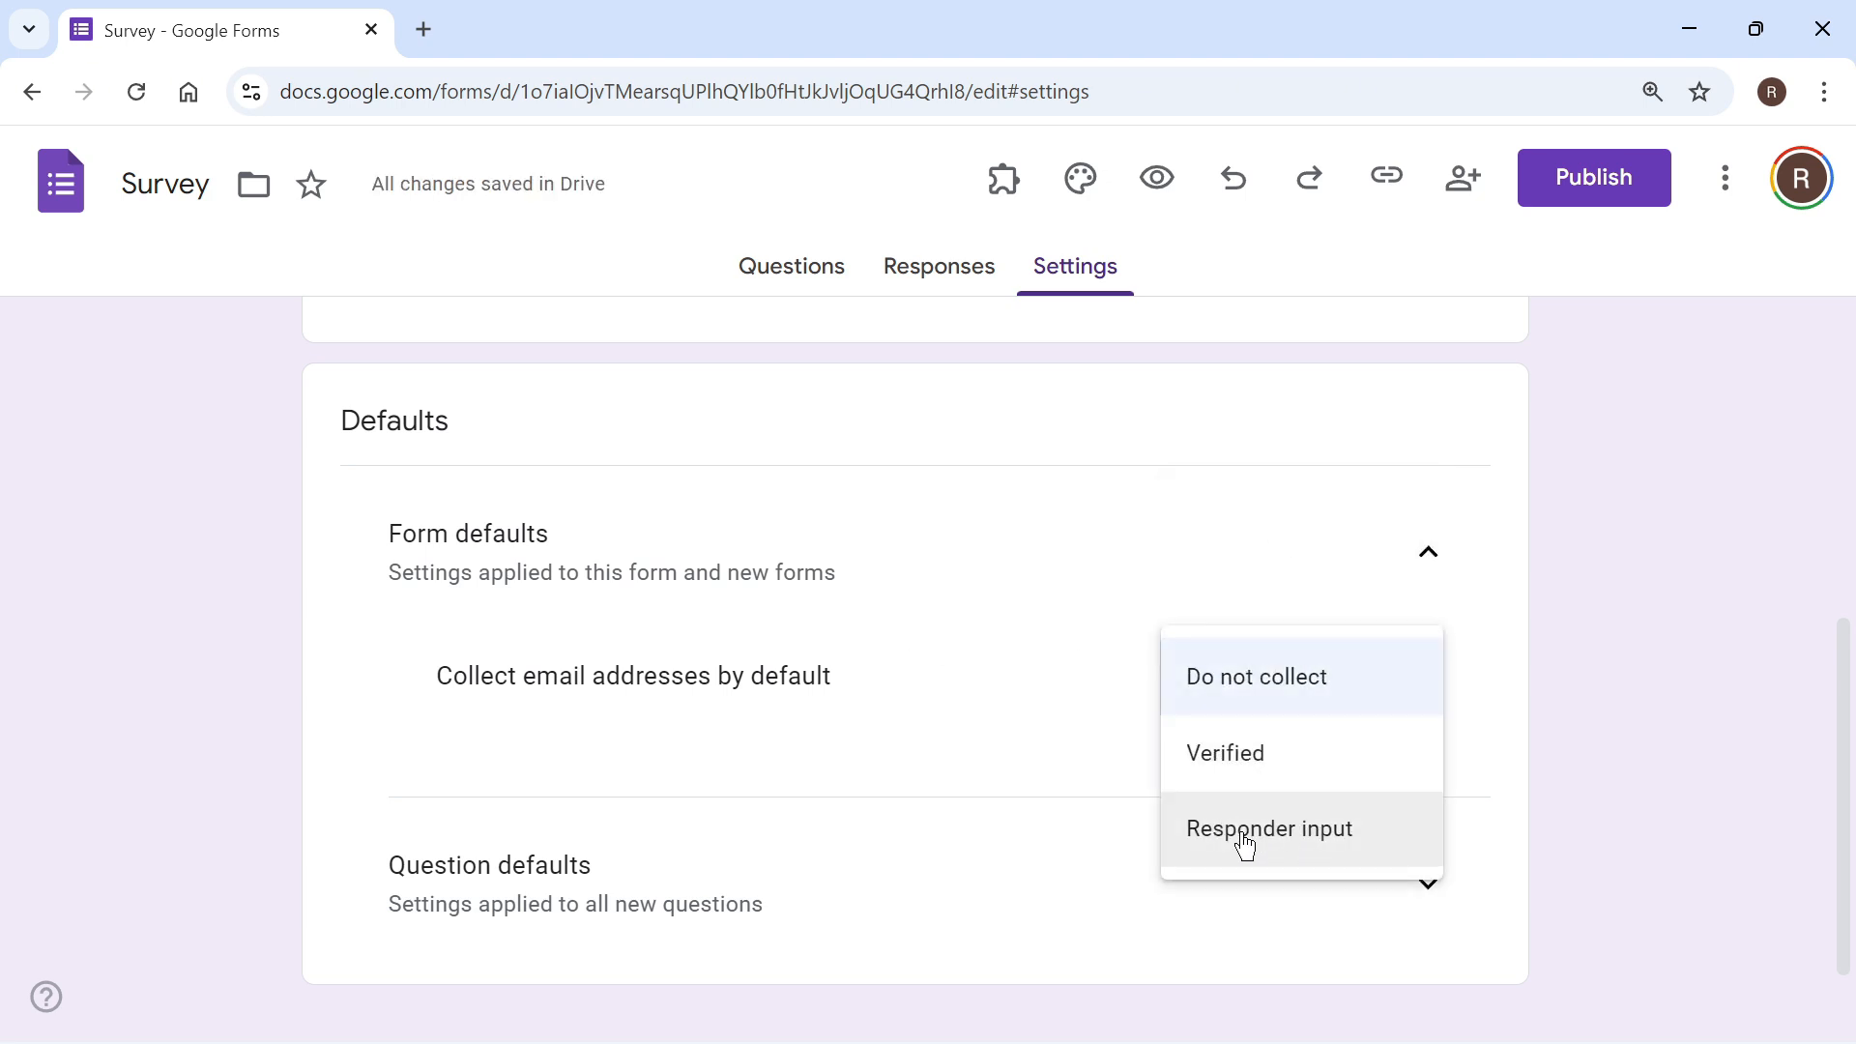
click(1302, 848)
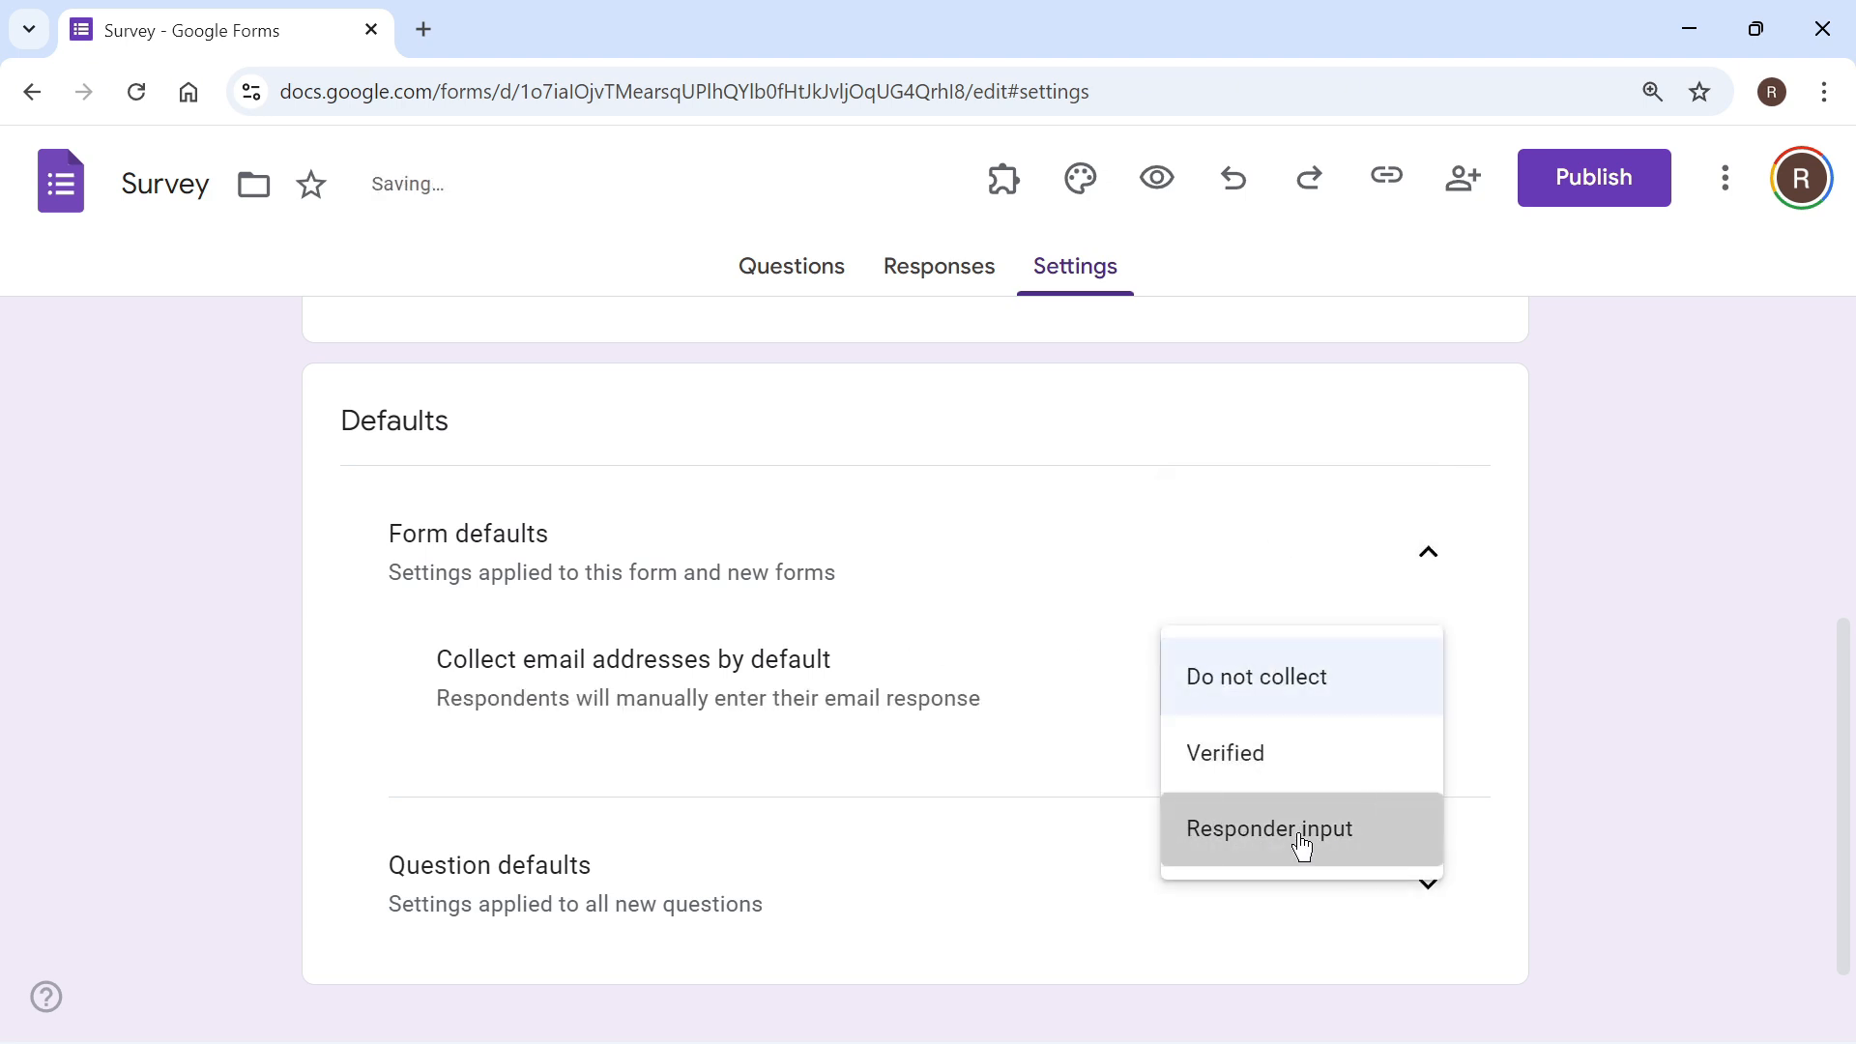
Step: Return to the form's questions and look through the theme customization options for text style and header
click(810, 282)
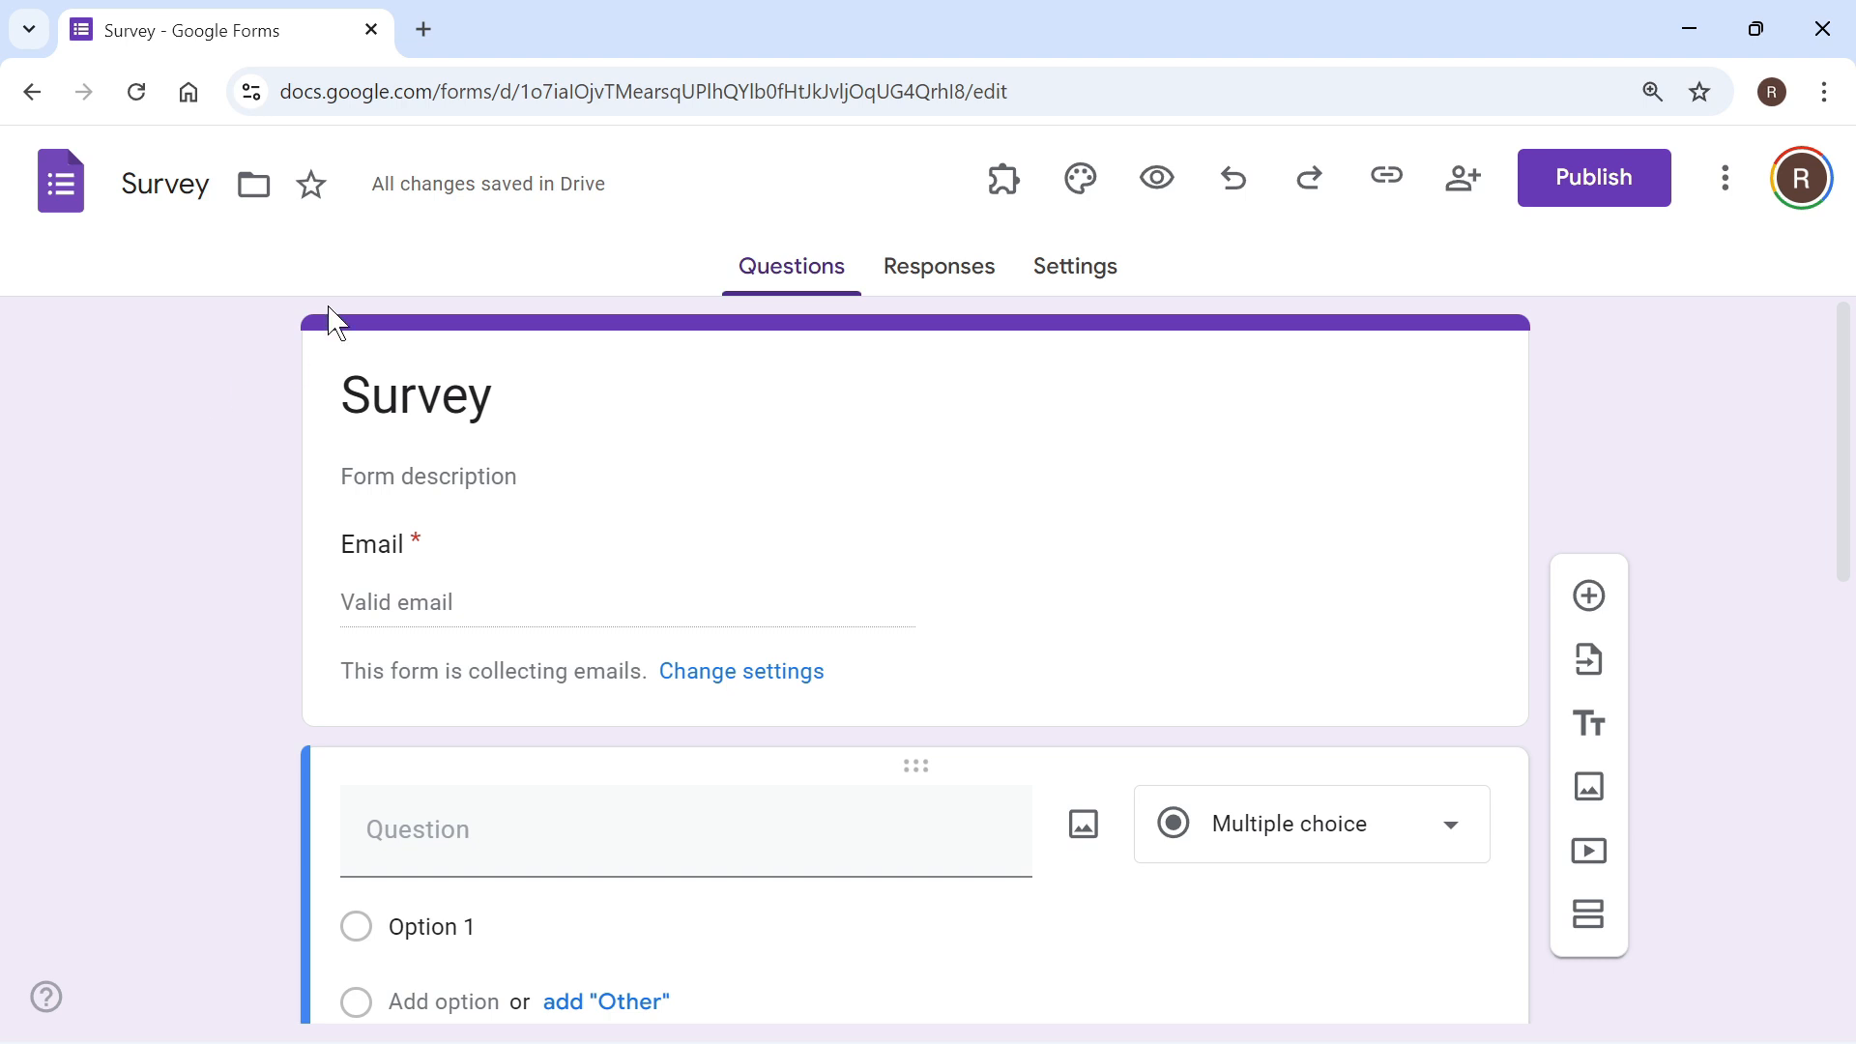
click(1088, 183)
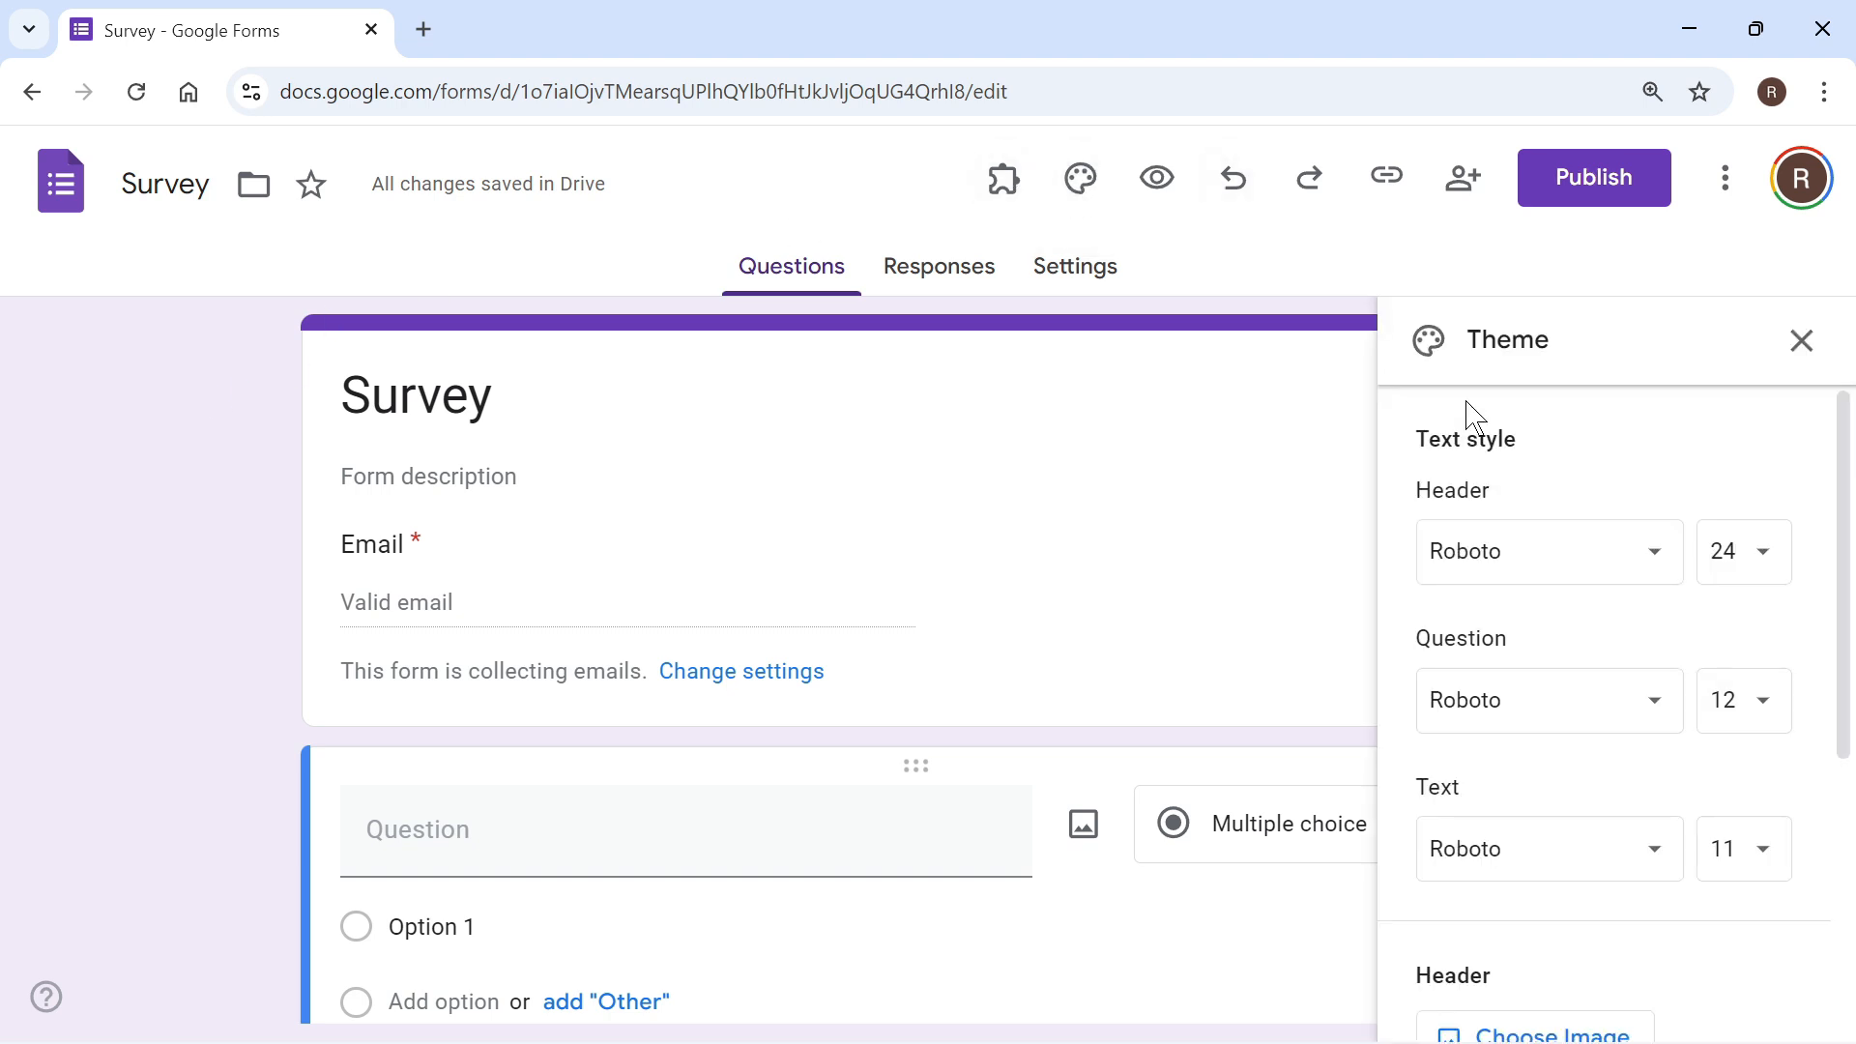
scroll(1568, 500, down, 5)
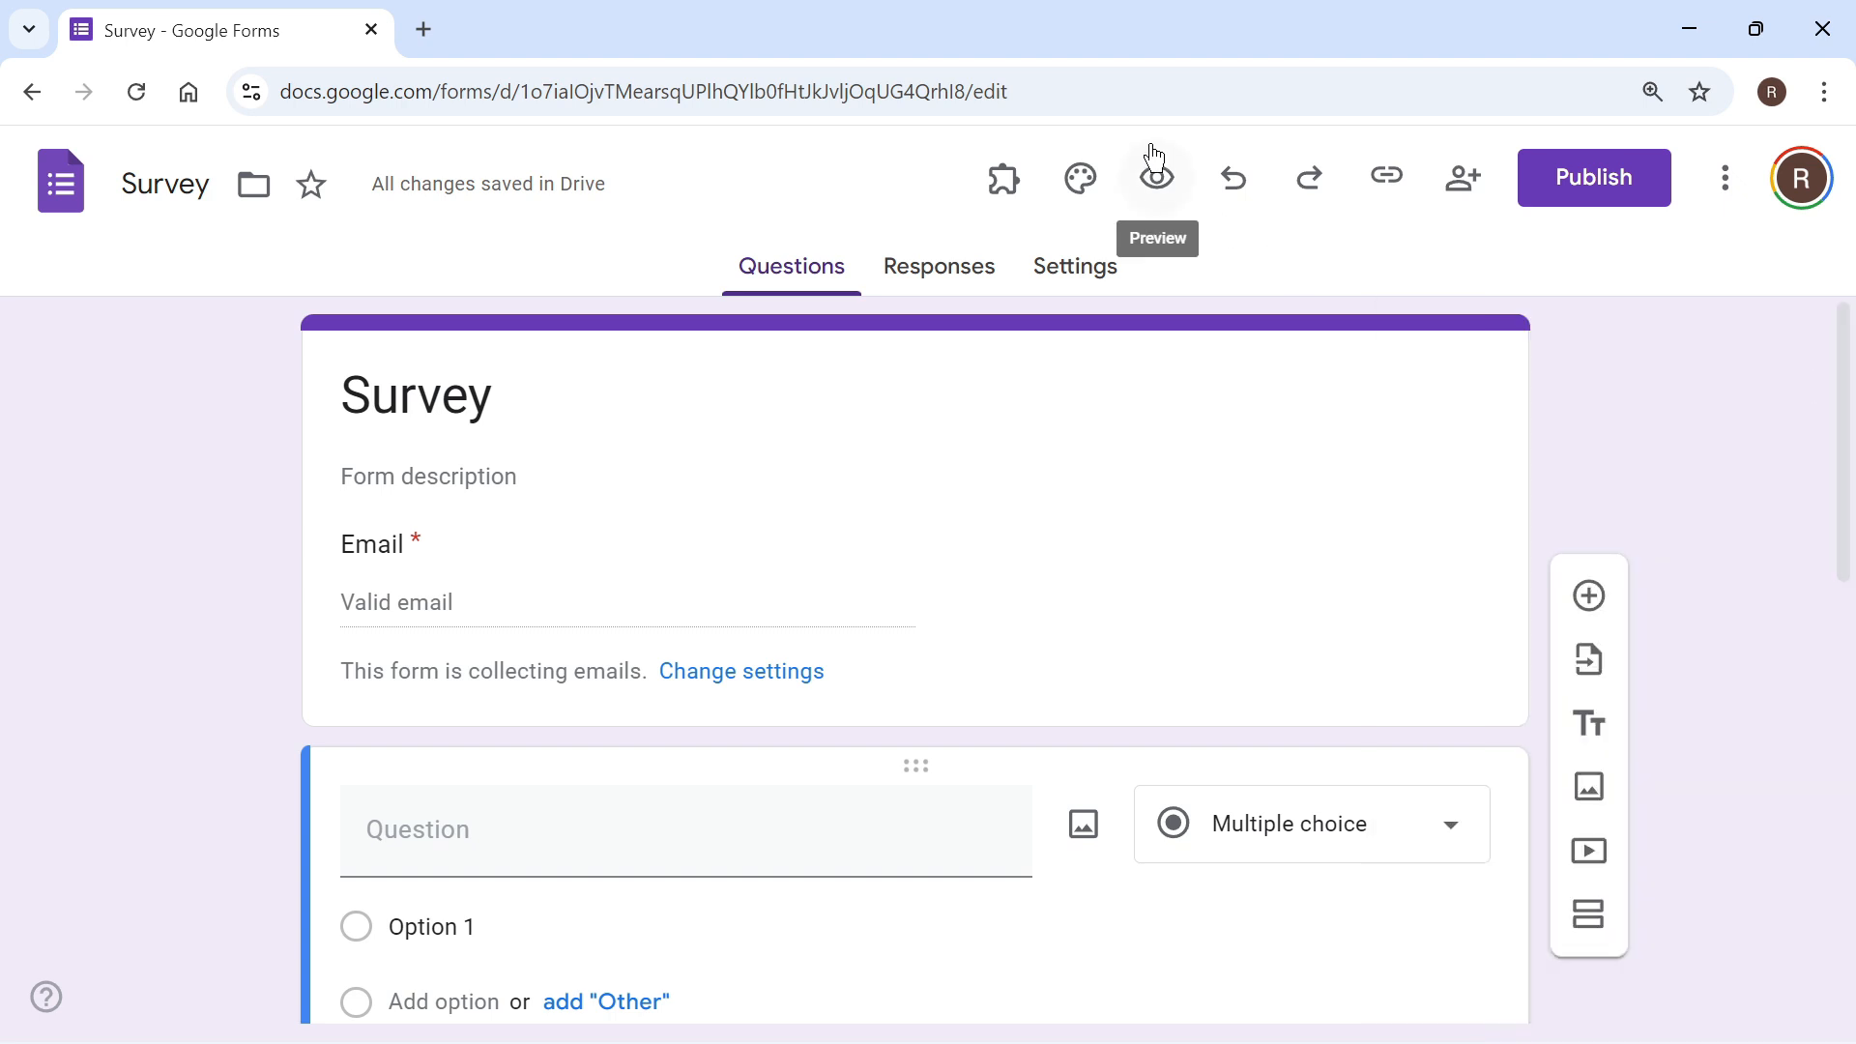
Step: Preview the survey as a respondent sees it, review all its questions, and close the preview
click(1157, 180)
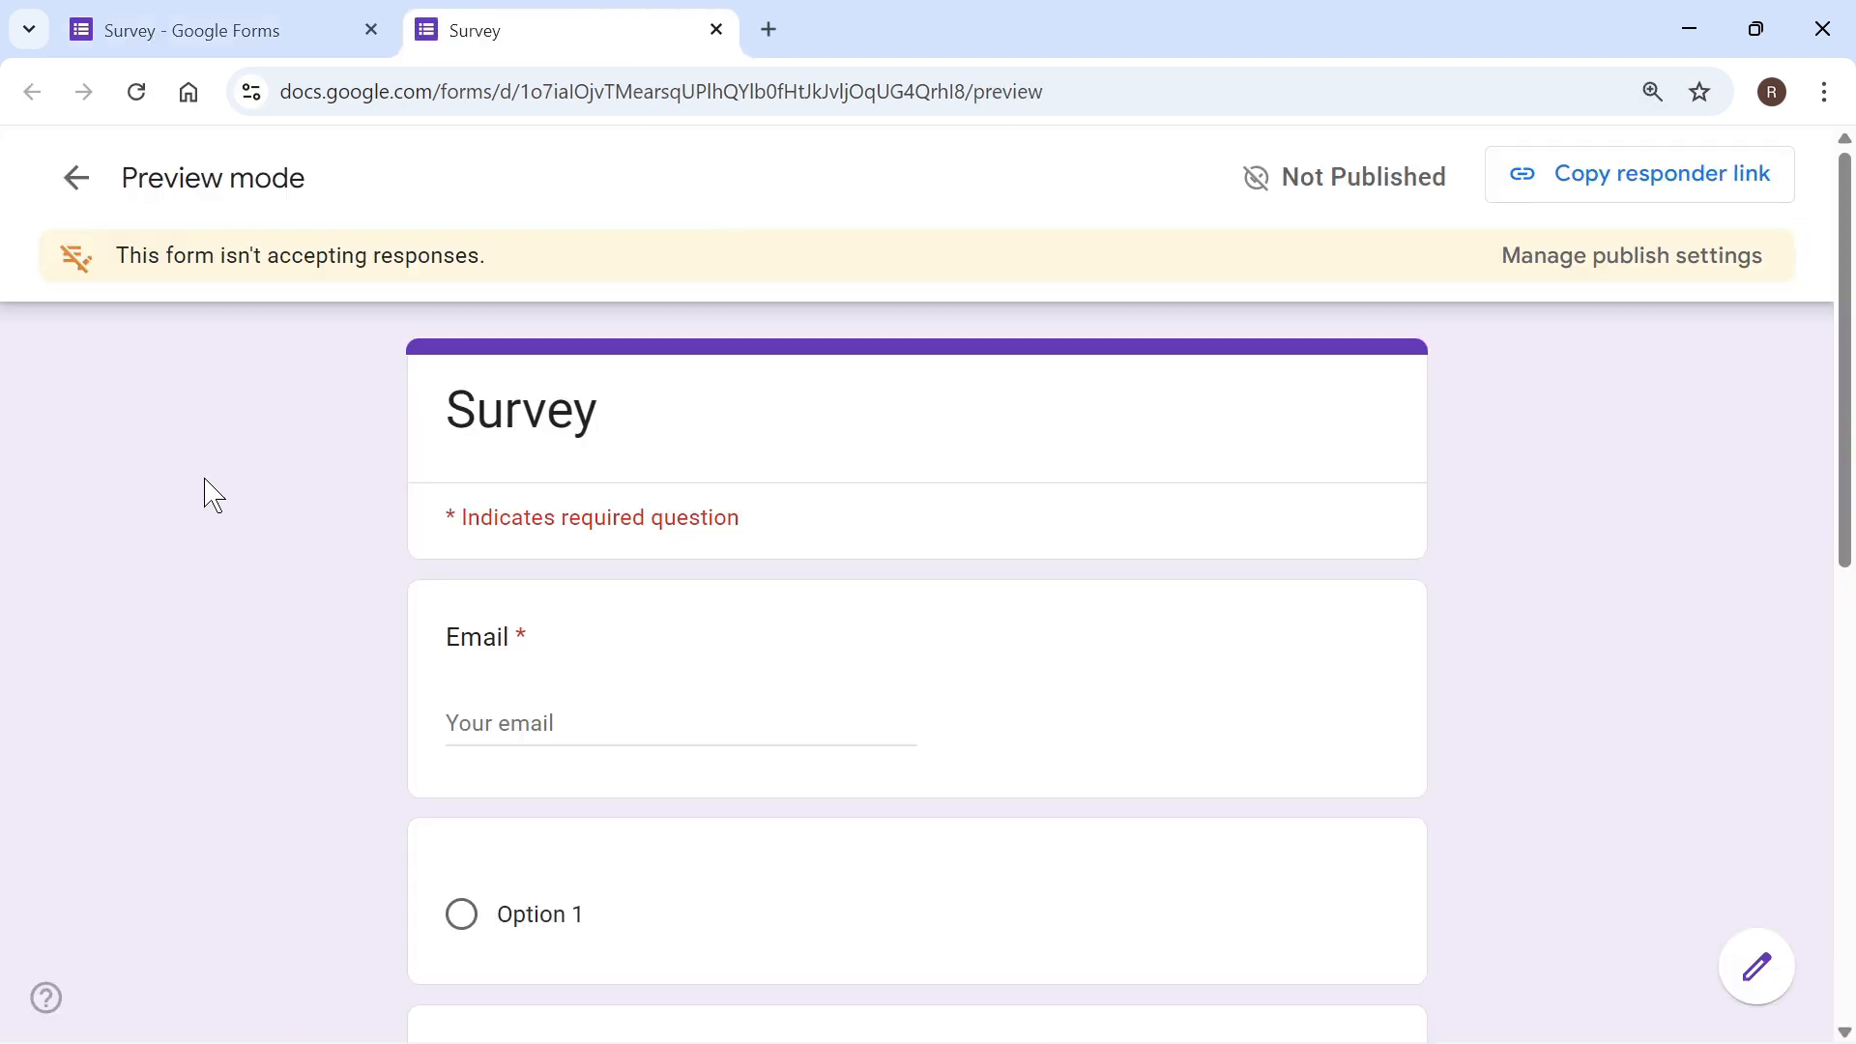
scroll(214, 496, down, 8)
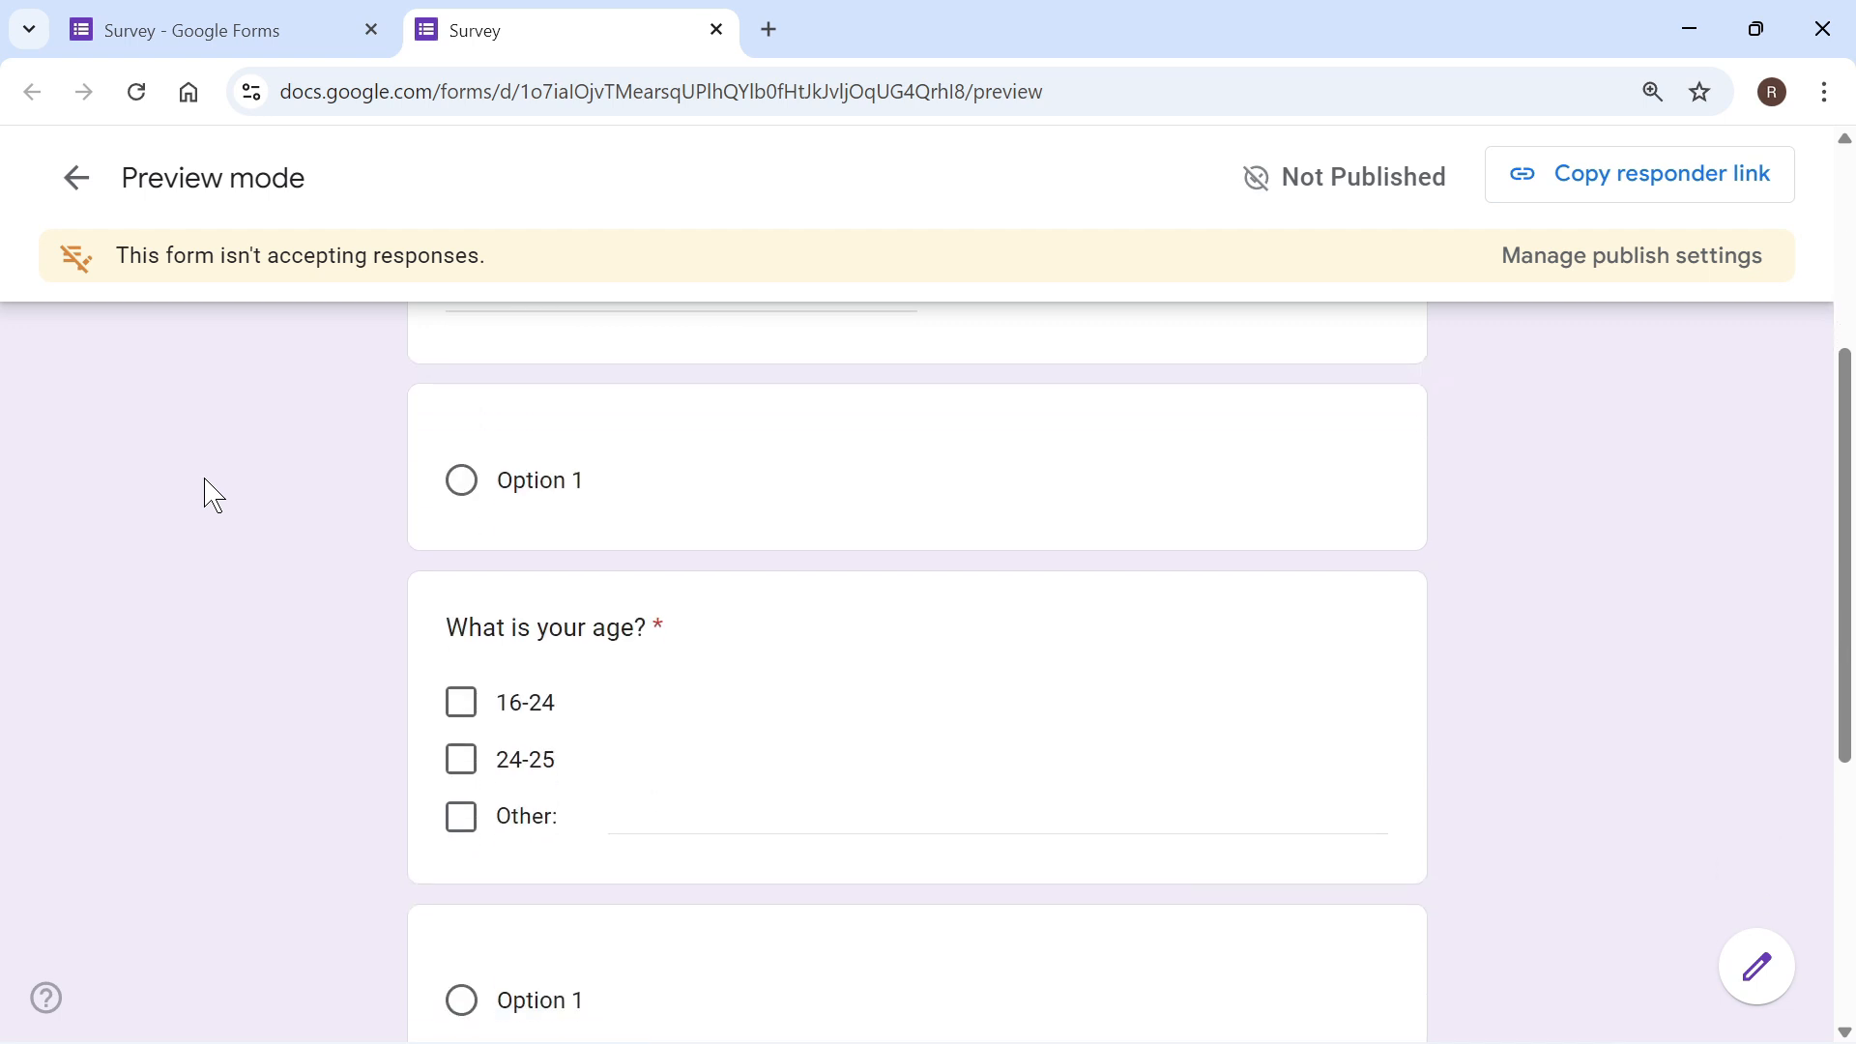
scroll(213, 496, up, 2)
scroll(213, 496, up, 5)
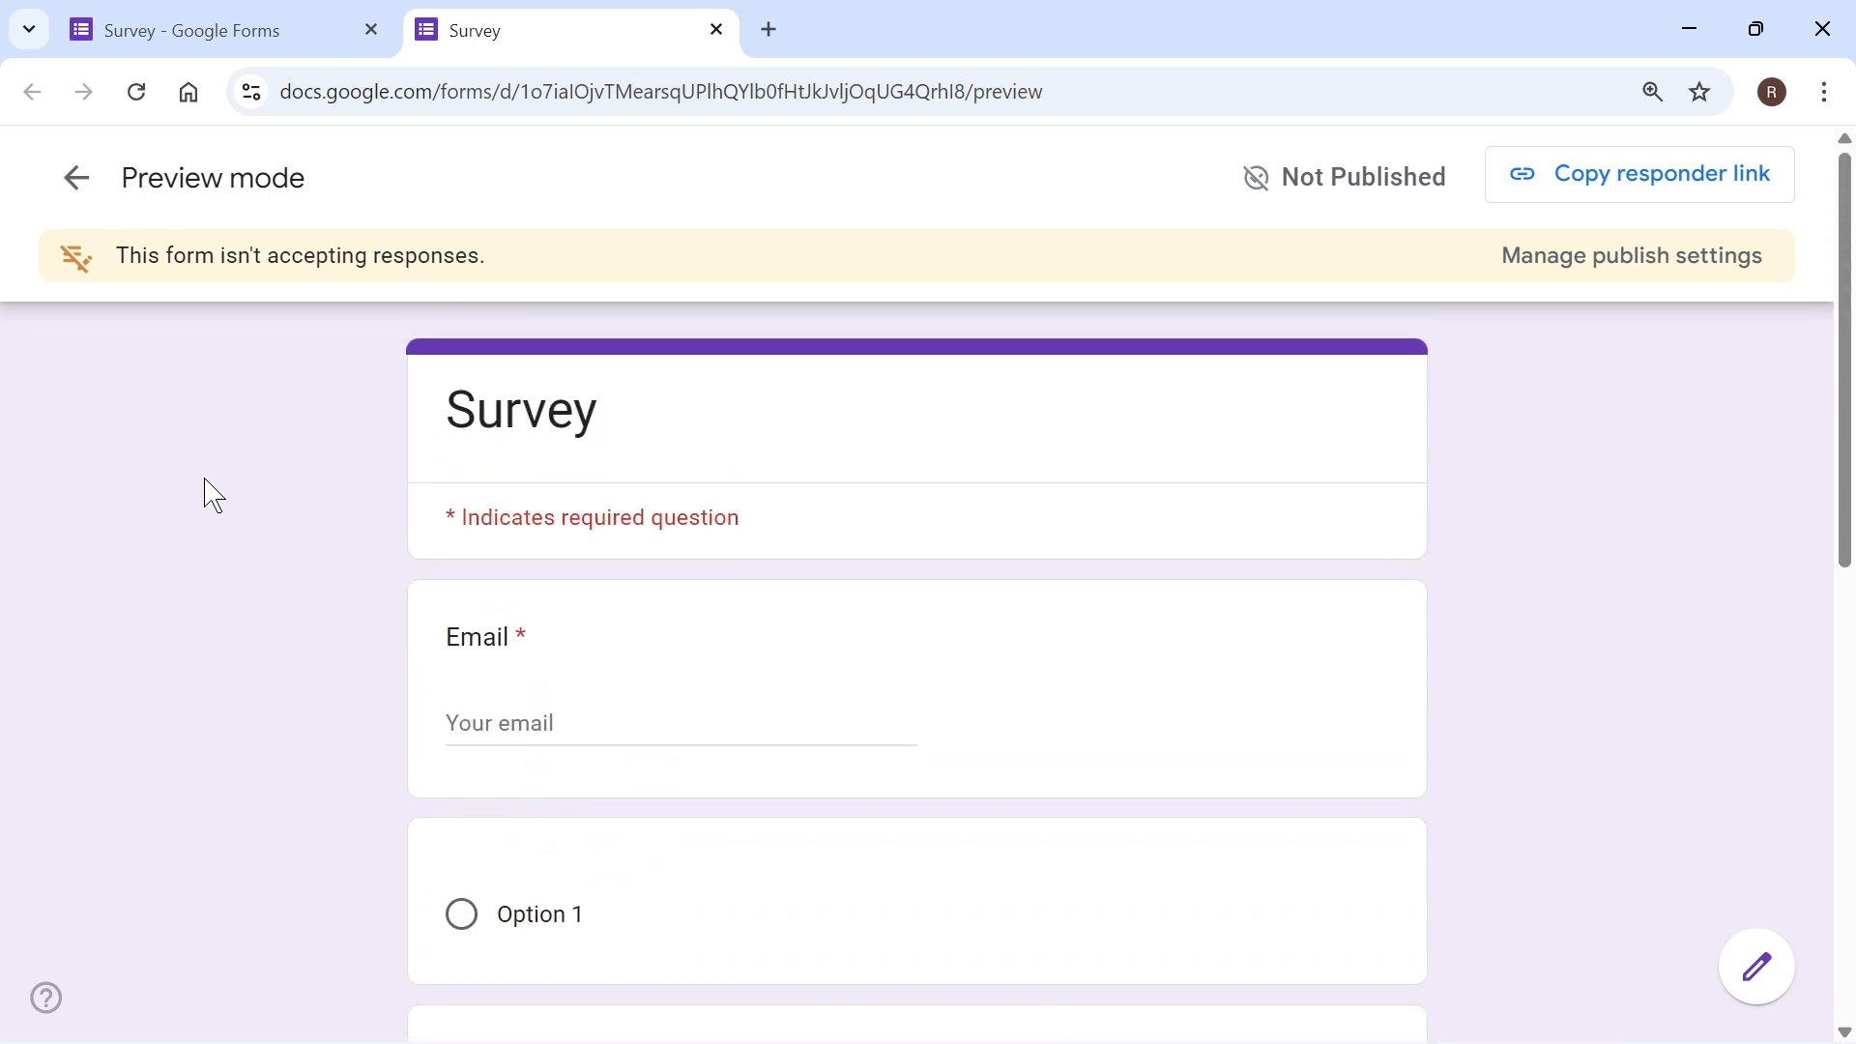
scroll(214, 495, down, 3)
scroll(214, 496, up, 3)
click(717, 30)
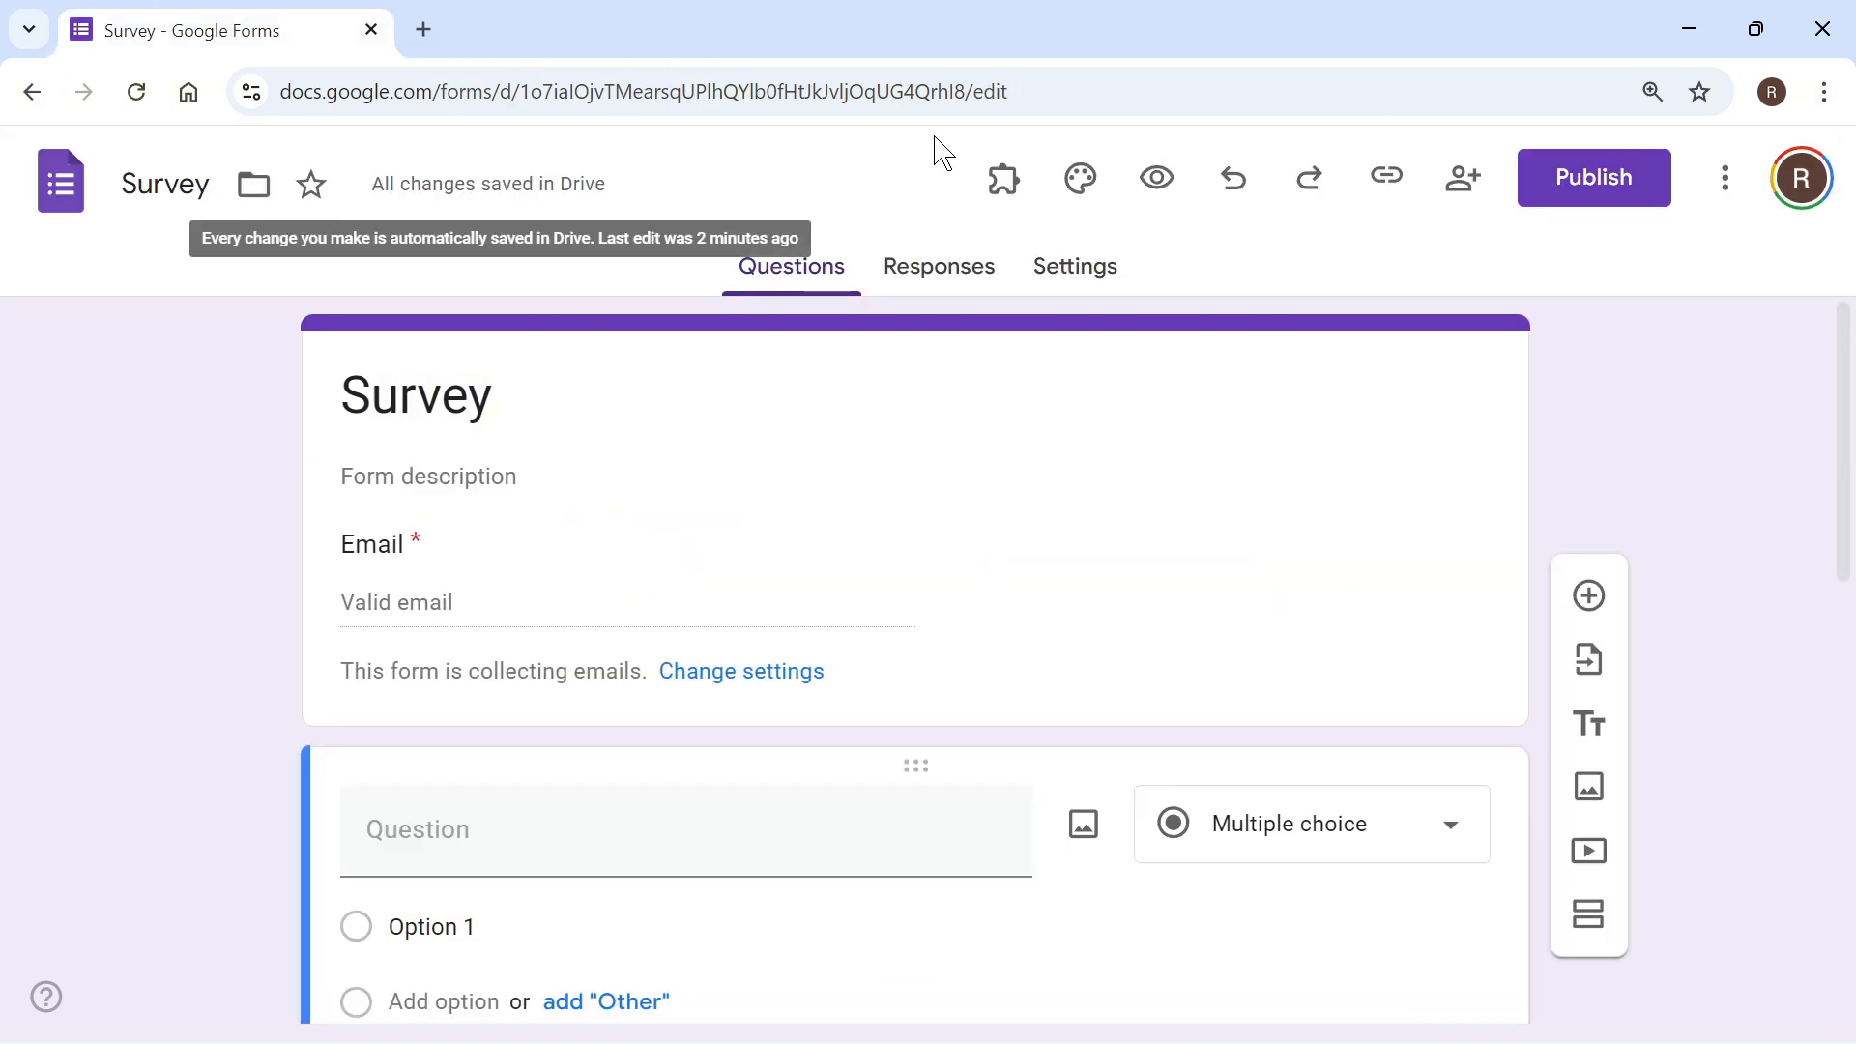
Step: Check the survey's responses page for submitted answers and its note on accepting responses
click(929, 274)
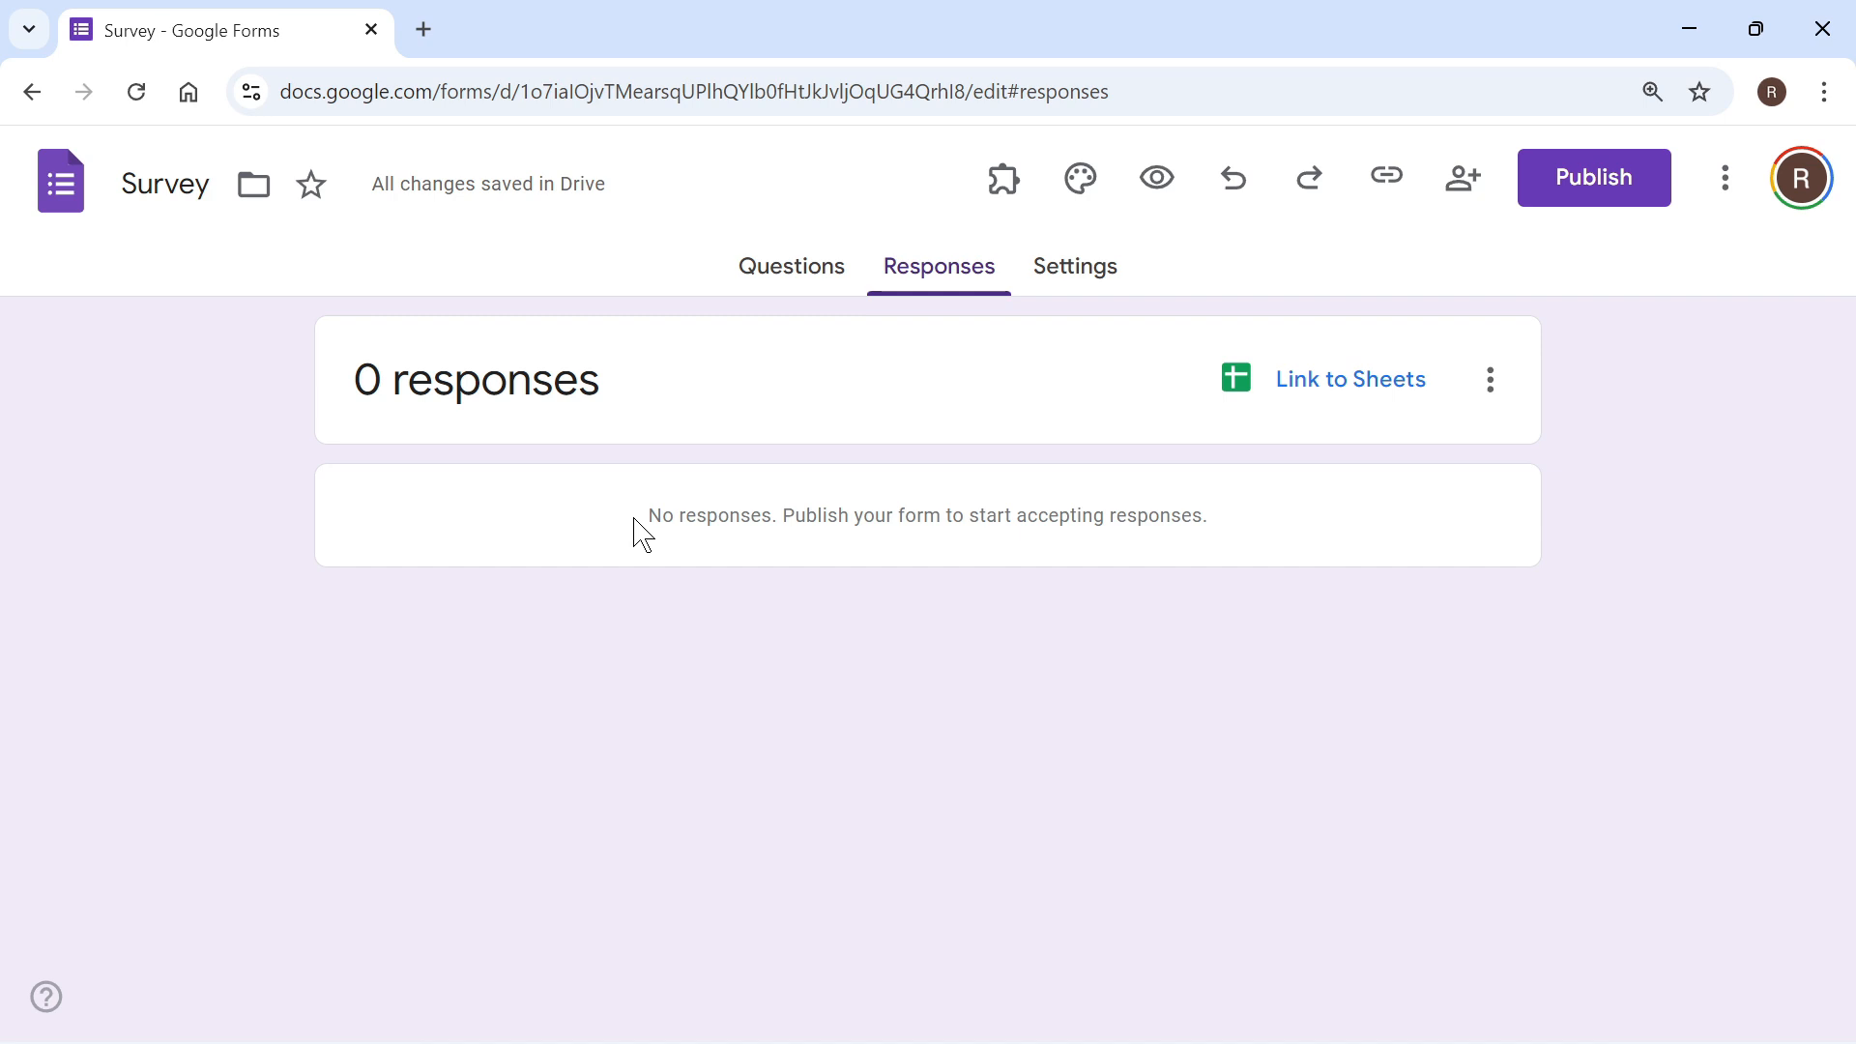
drag(648, 519, 754, 523)
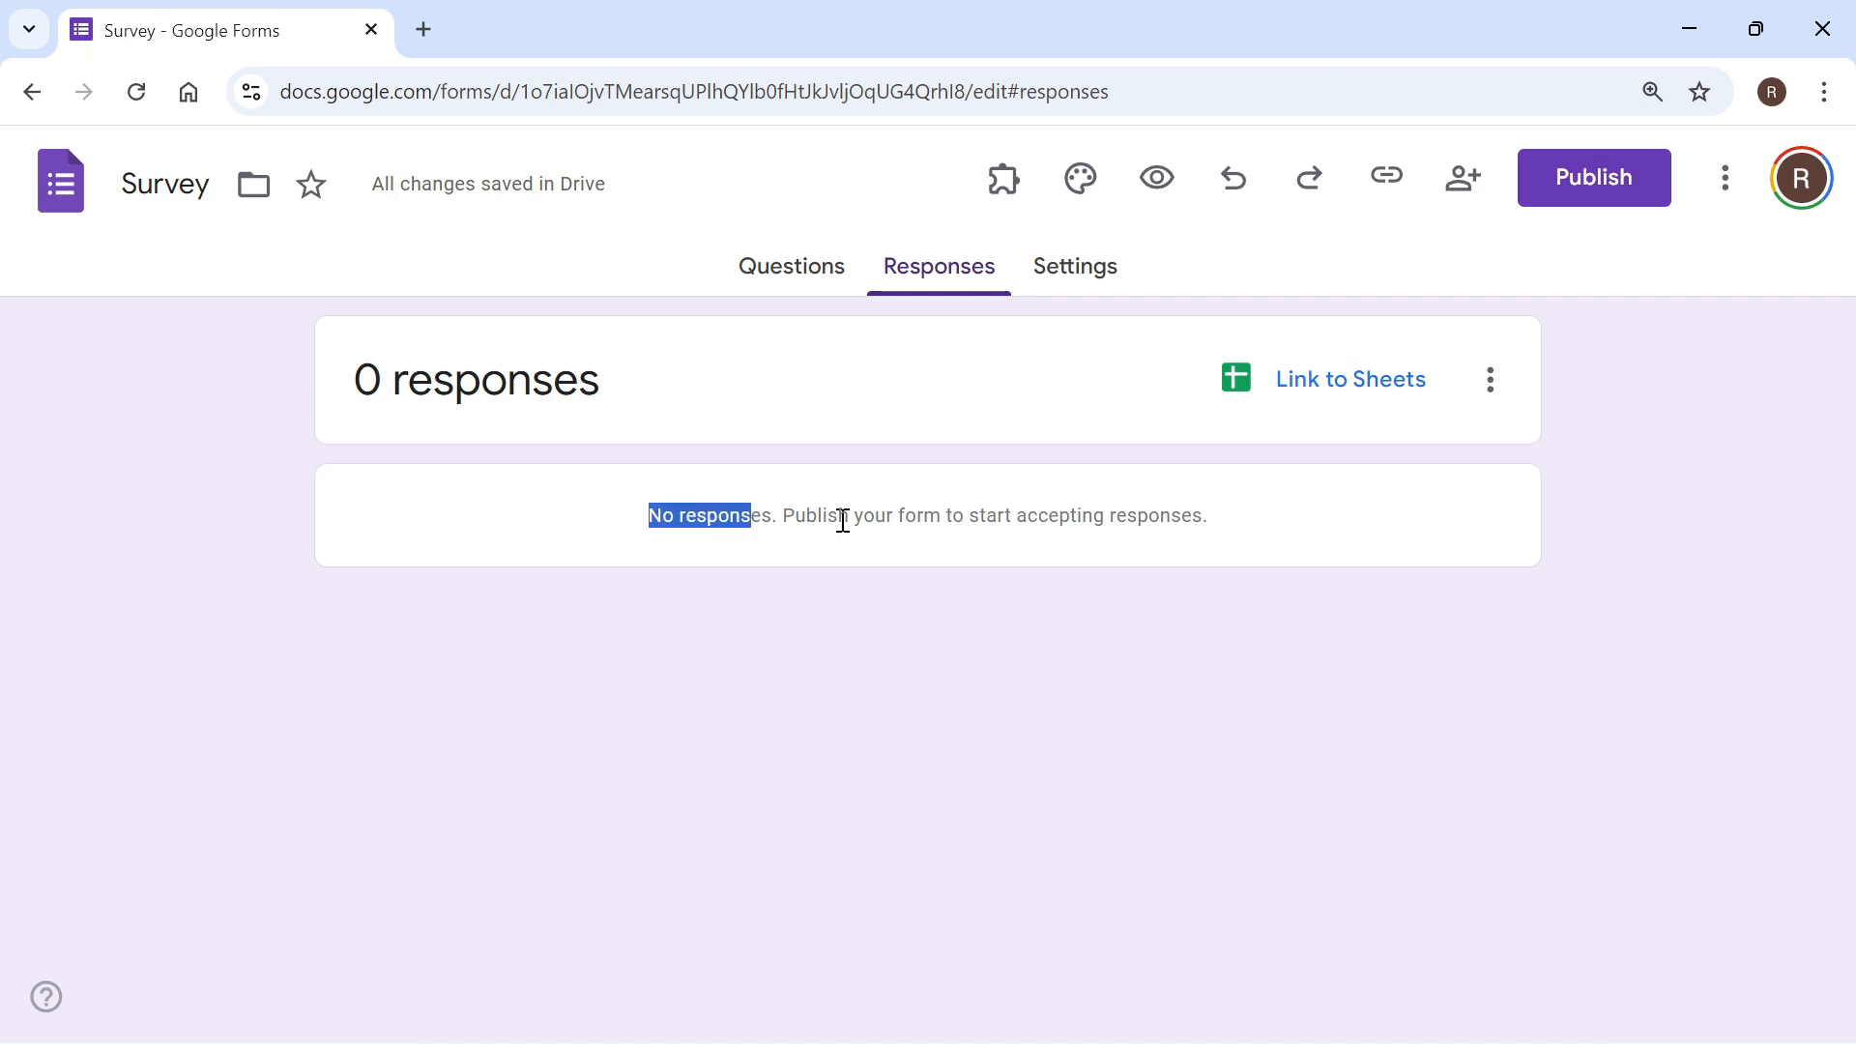
click(1162, 519)
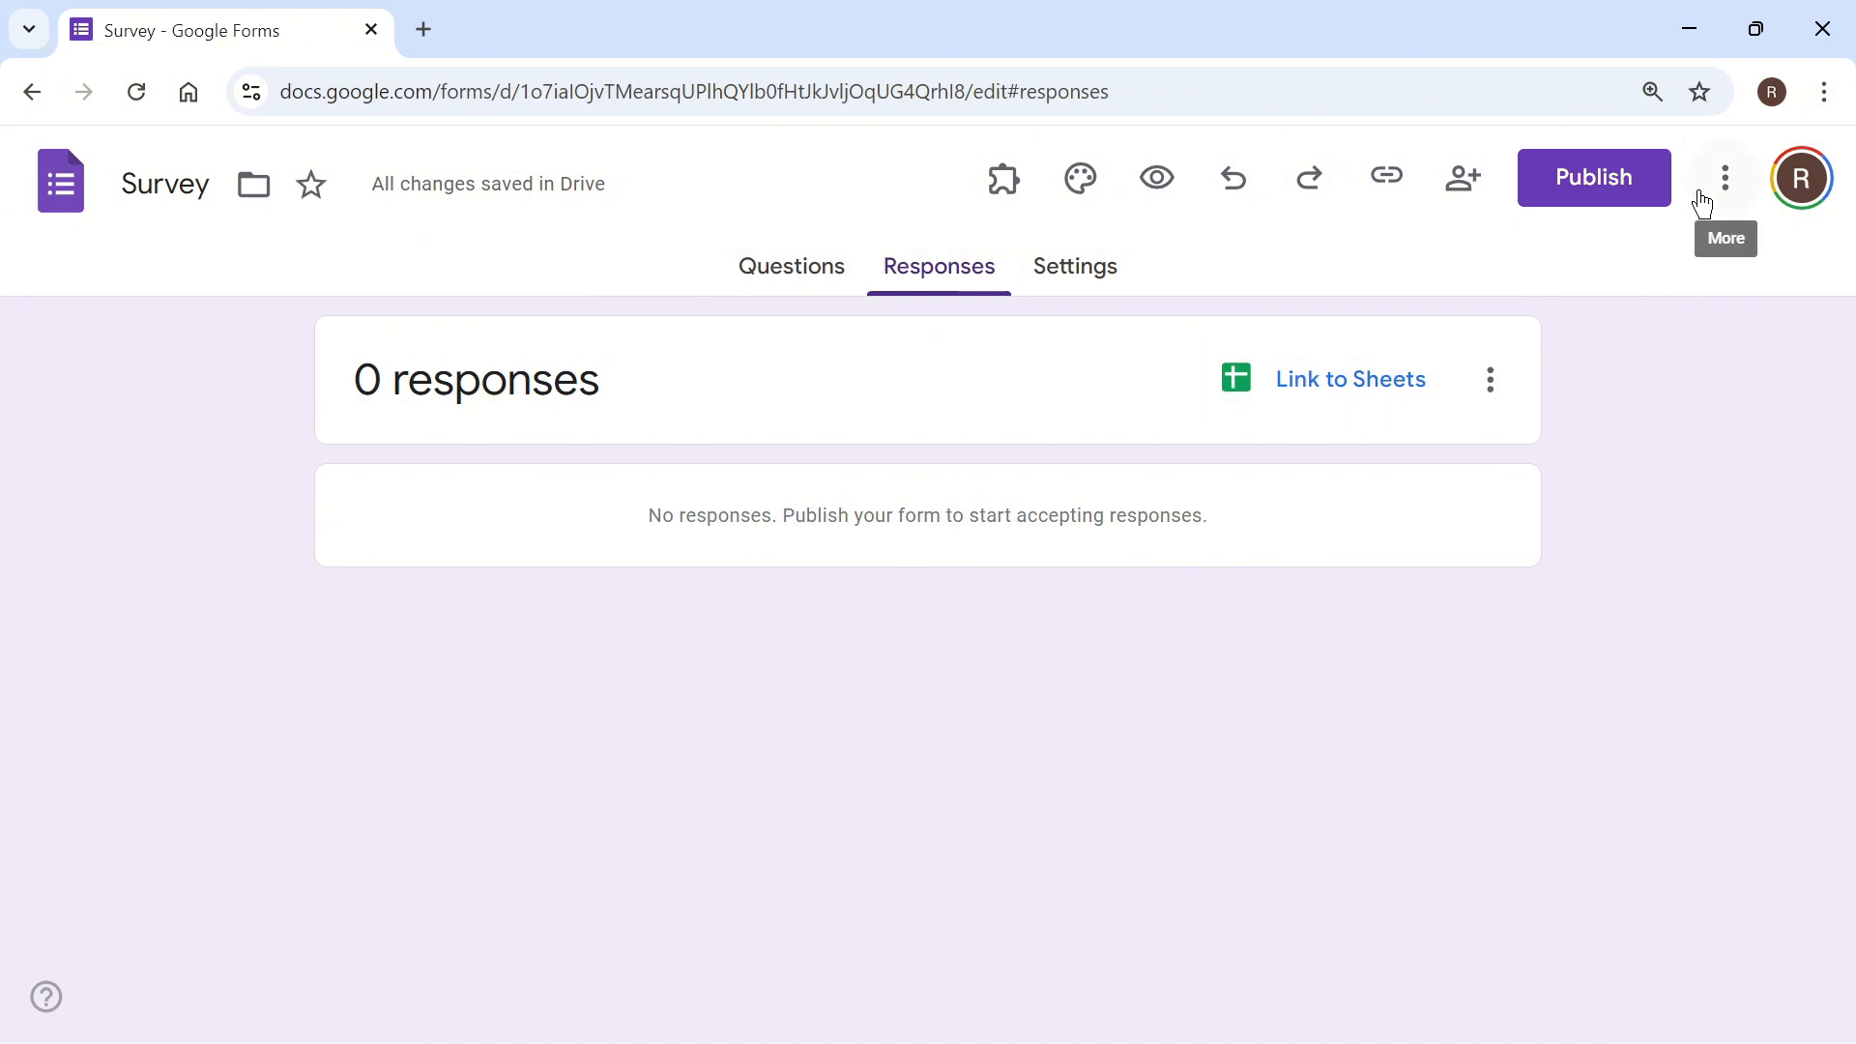
Step: Publish the survey with responders set to Anyone with the link
click(1597, 194)
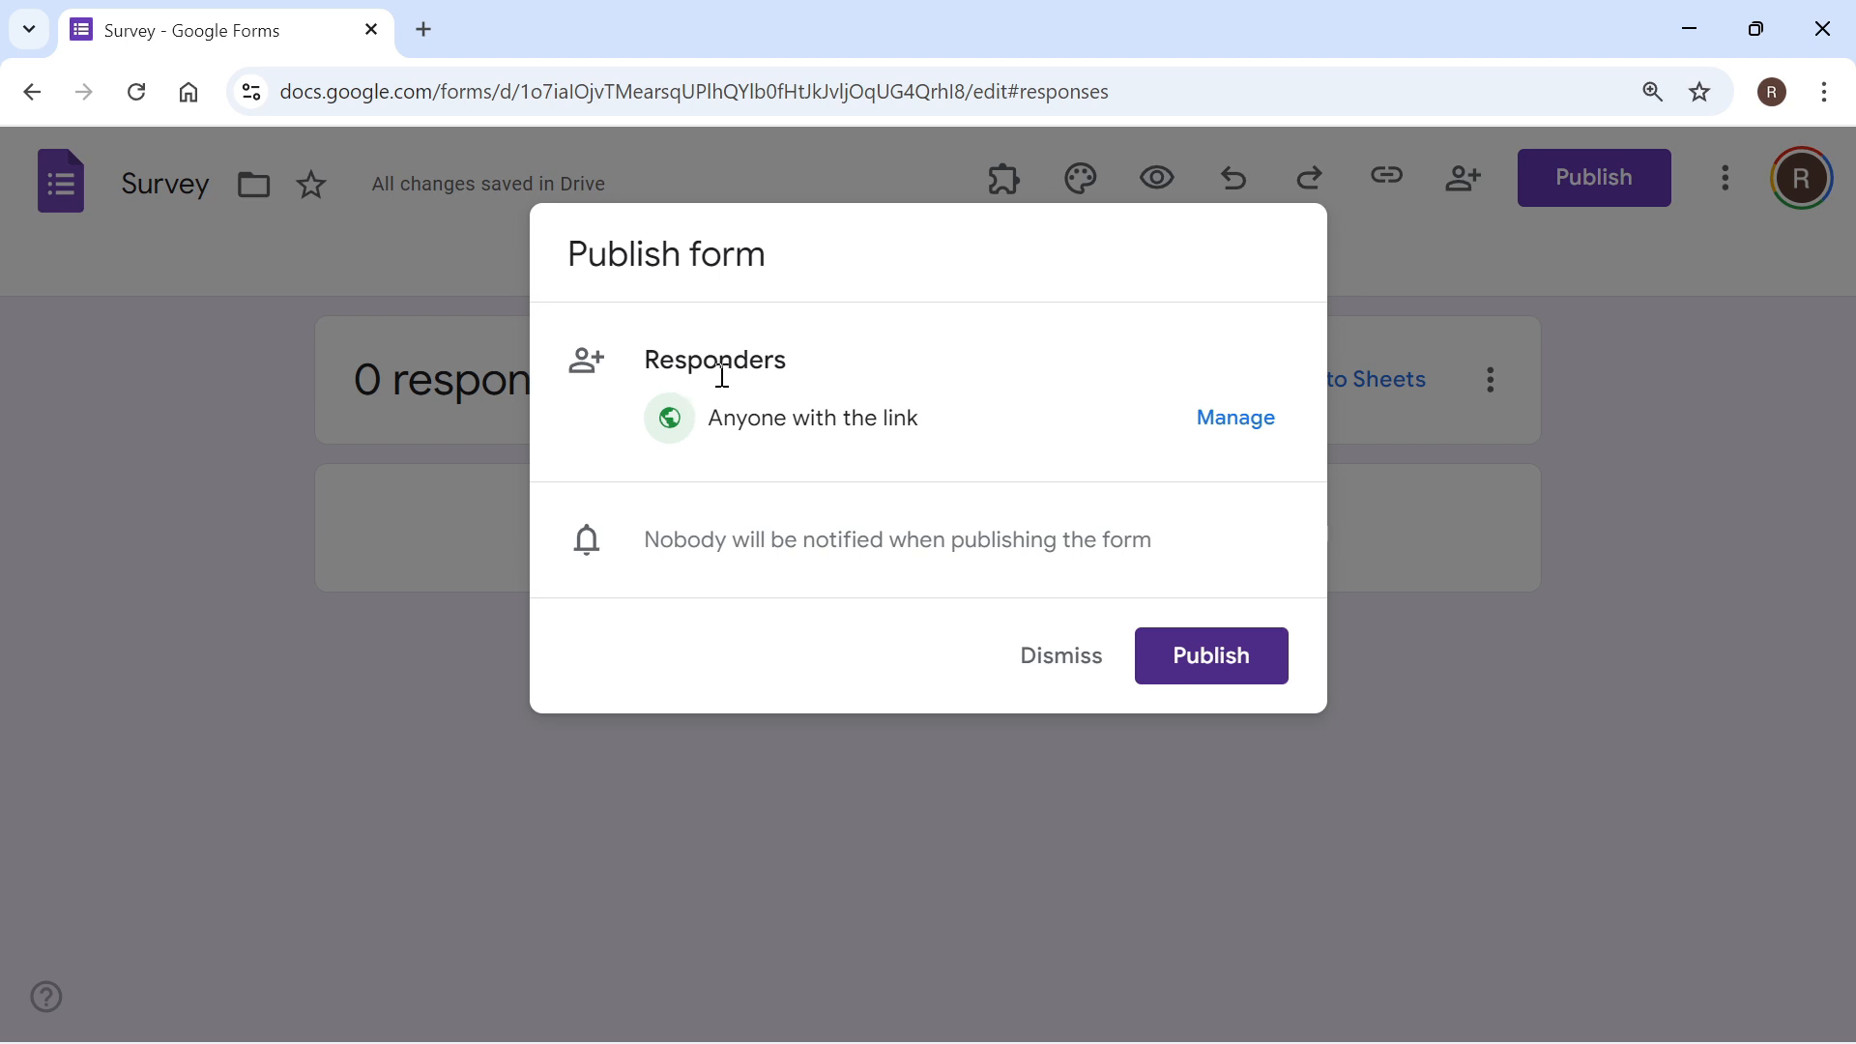
drag(720, 418, 919, 418)
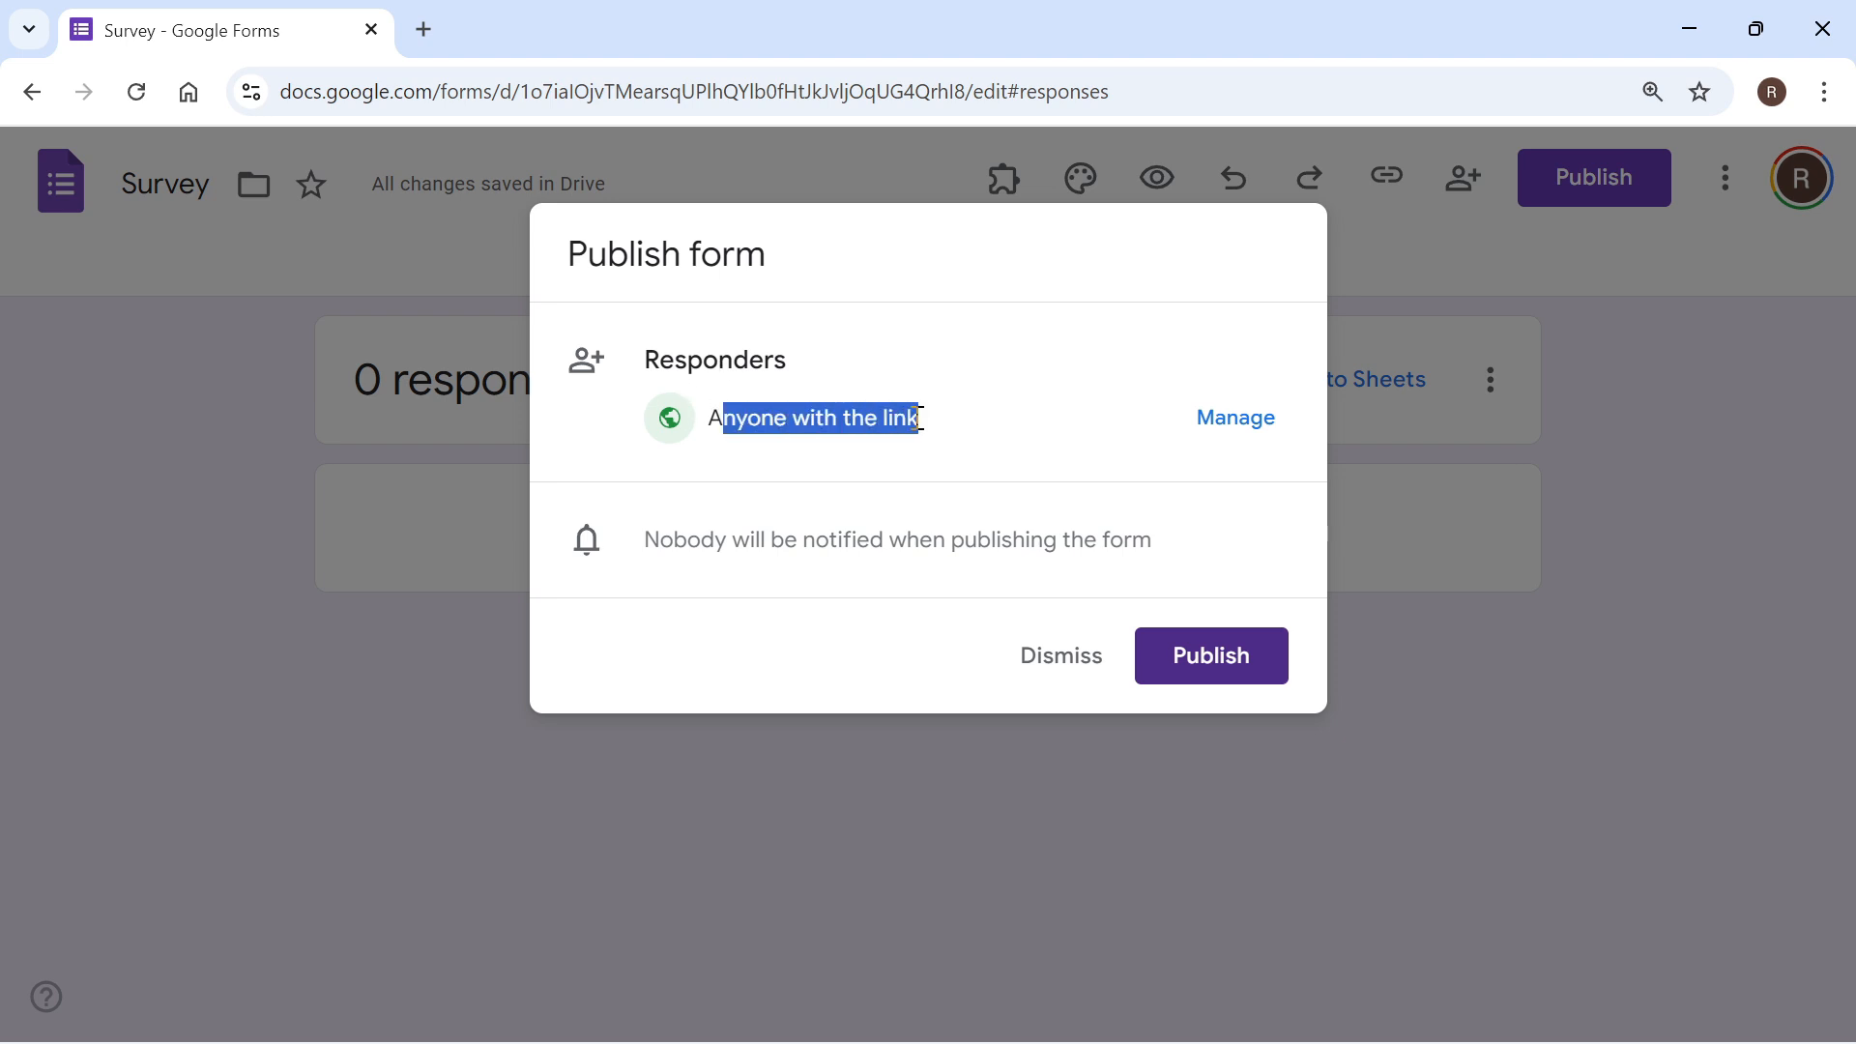
click(917, 418)
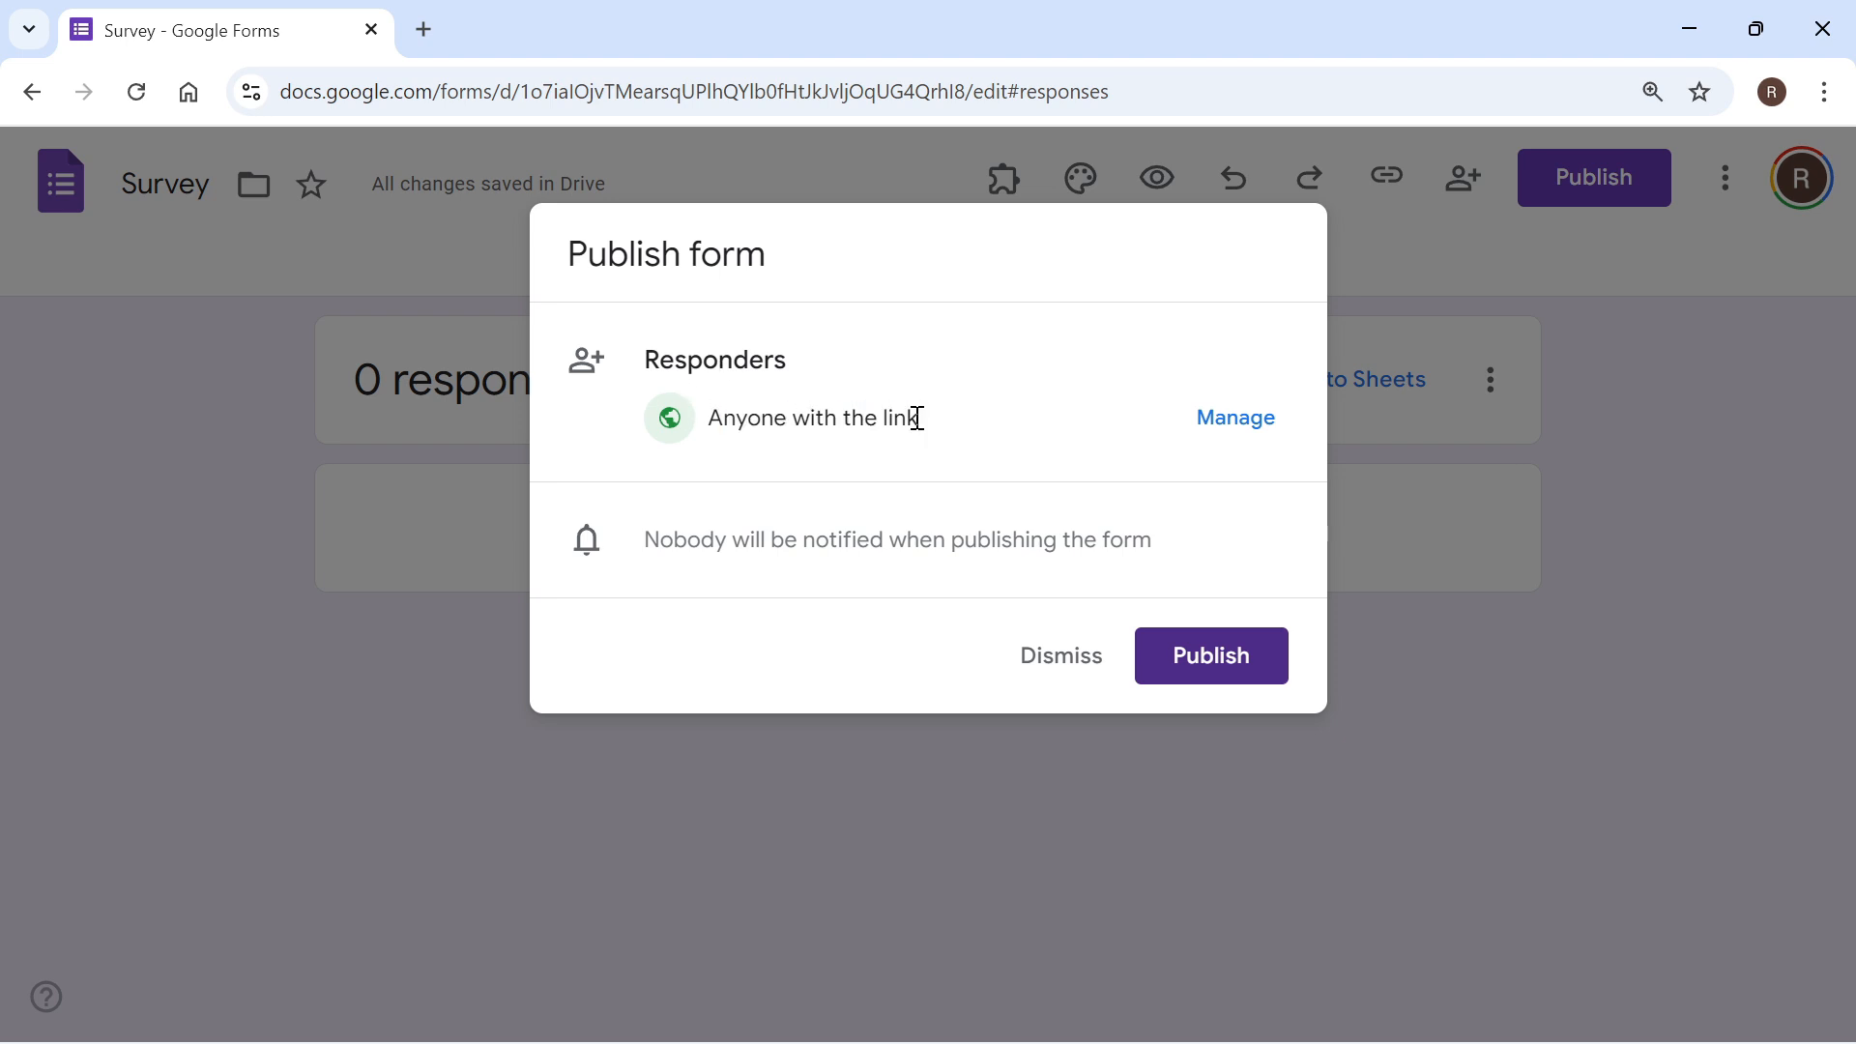
click(1224, 679)
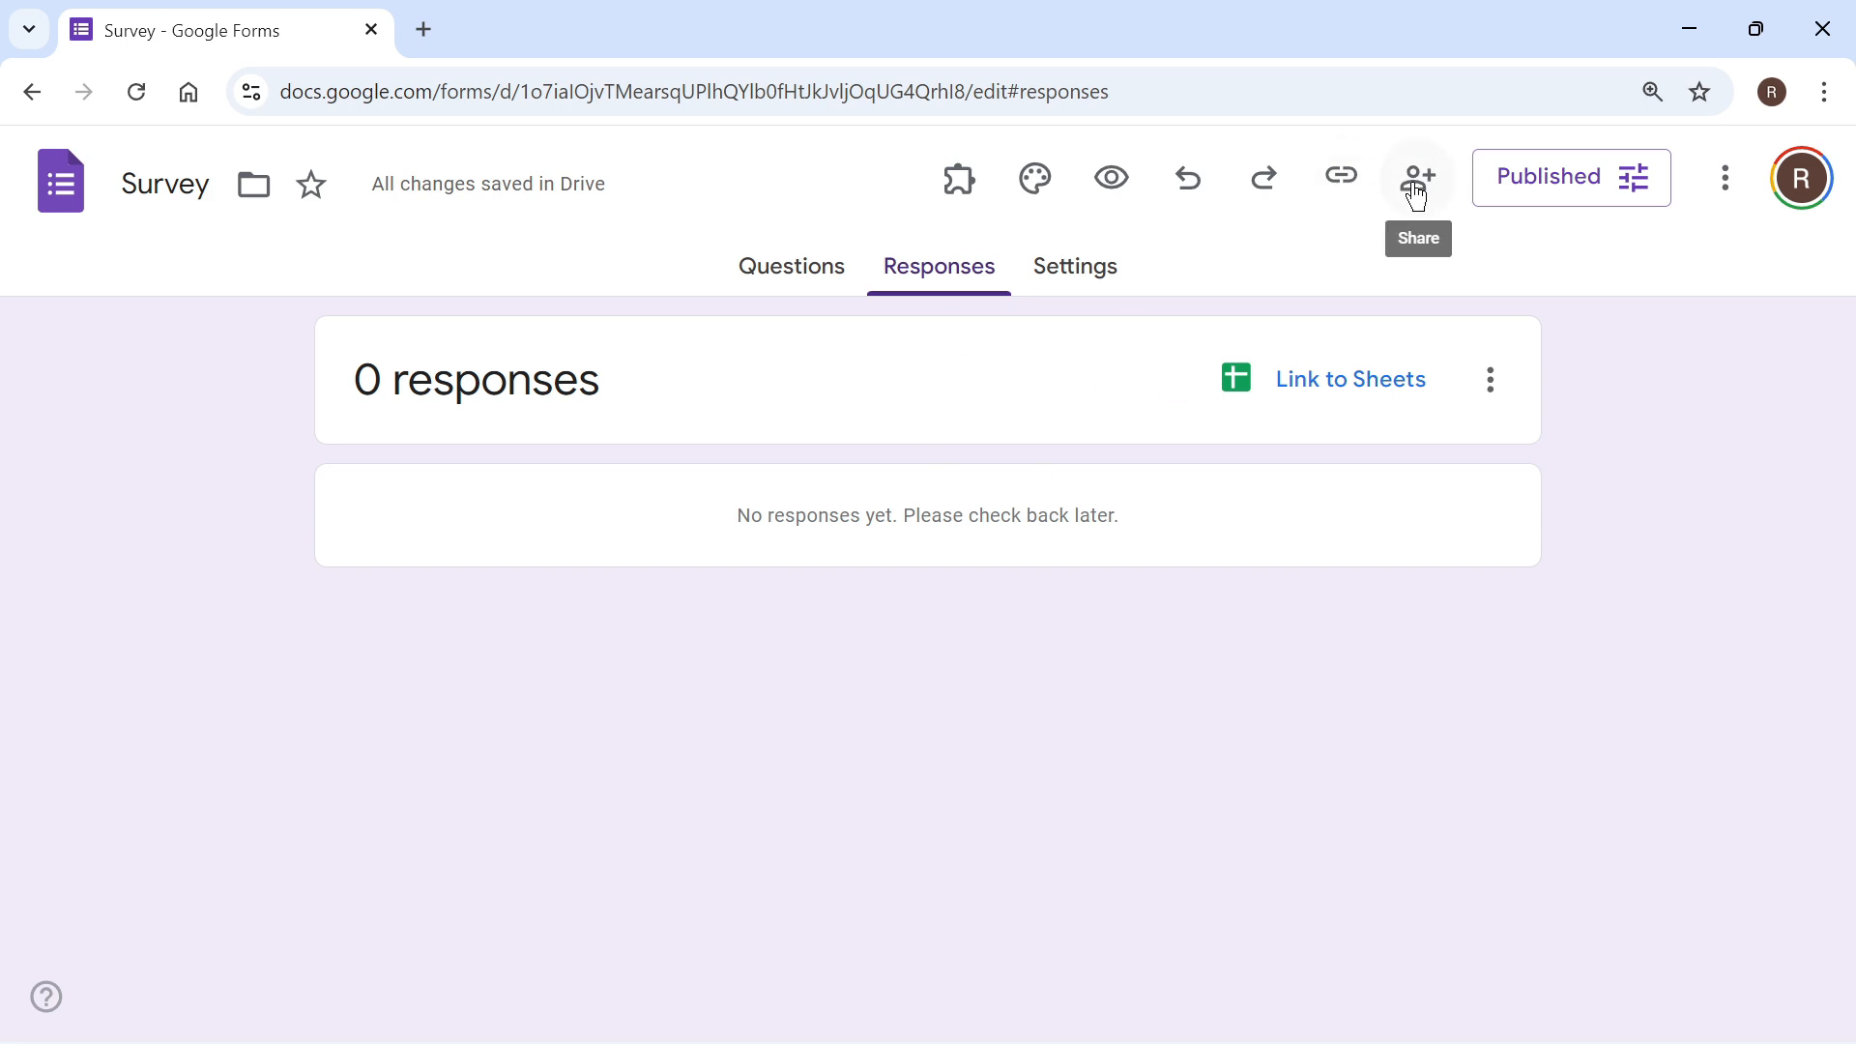
Step: Copy the survey's responder link from the sharing options and finish sharing
click(1413, 188)
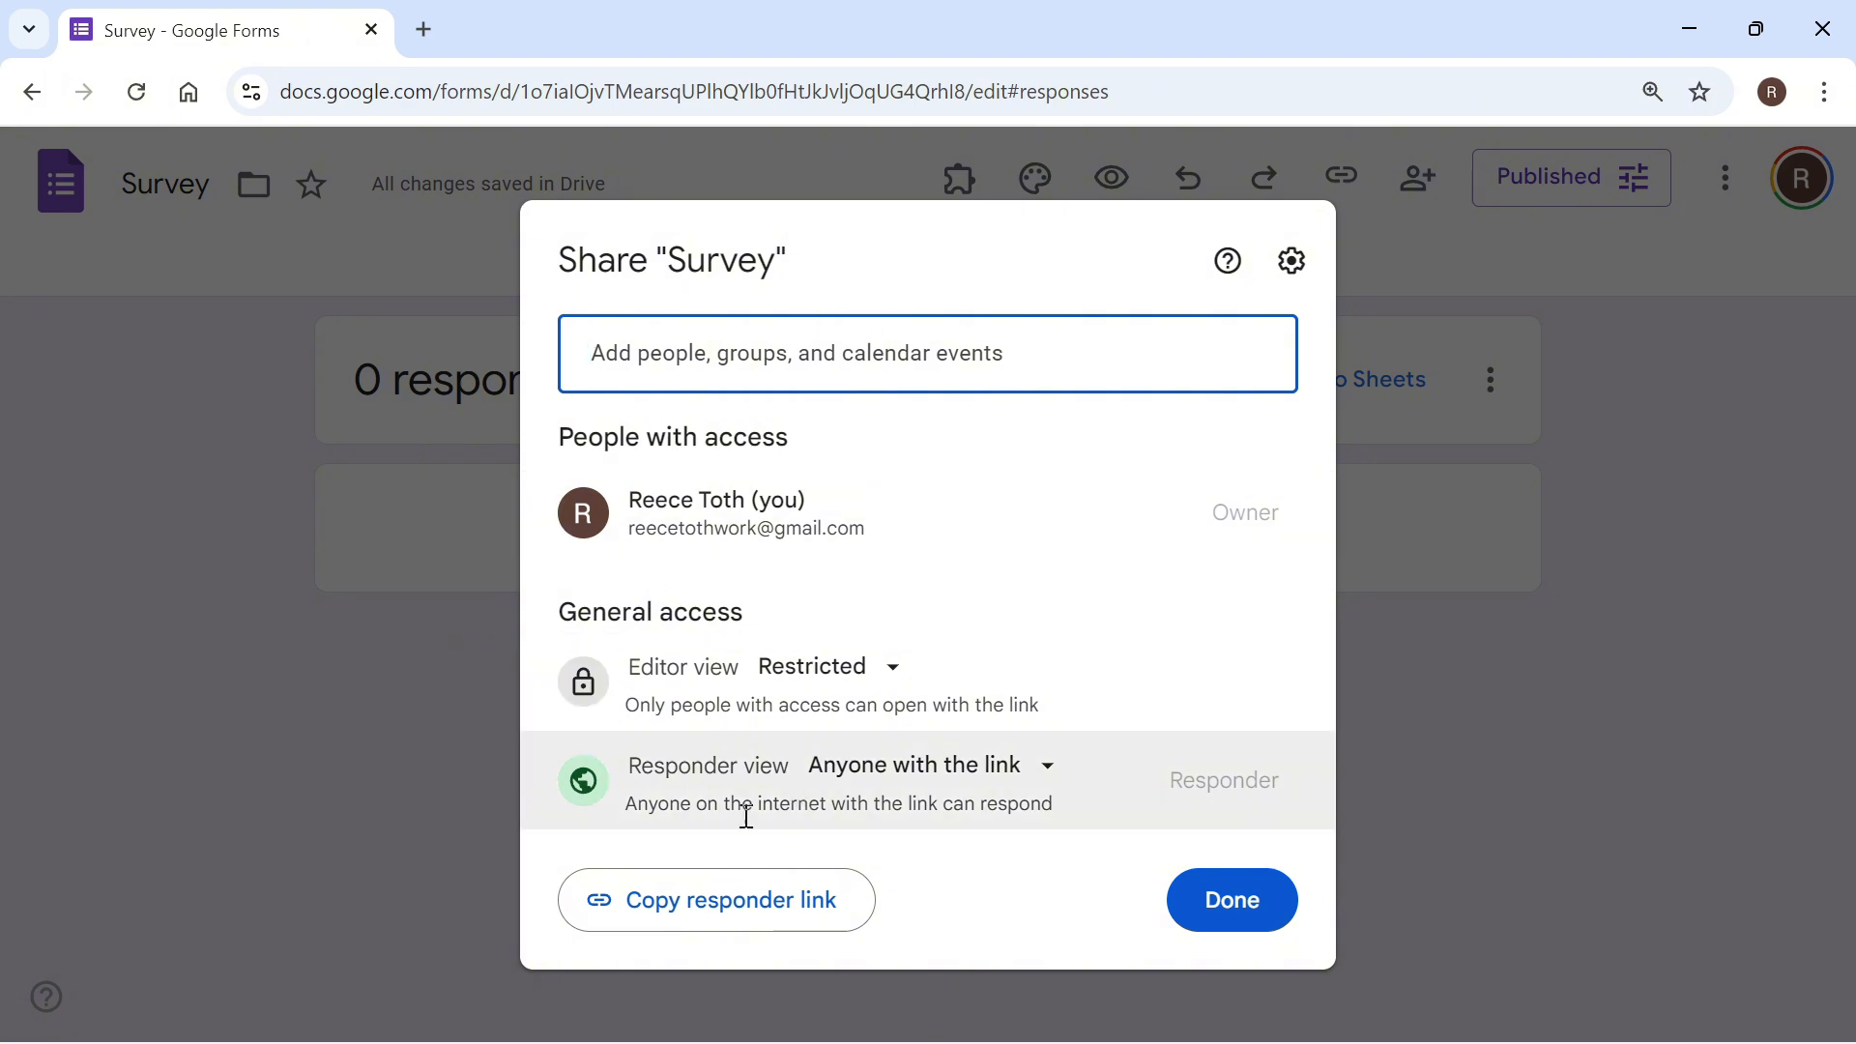
click(734, 910)
click(1214, 899)
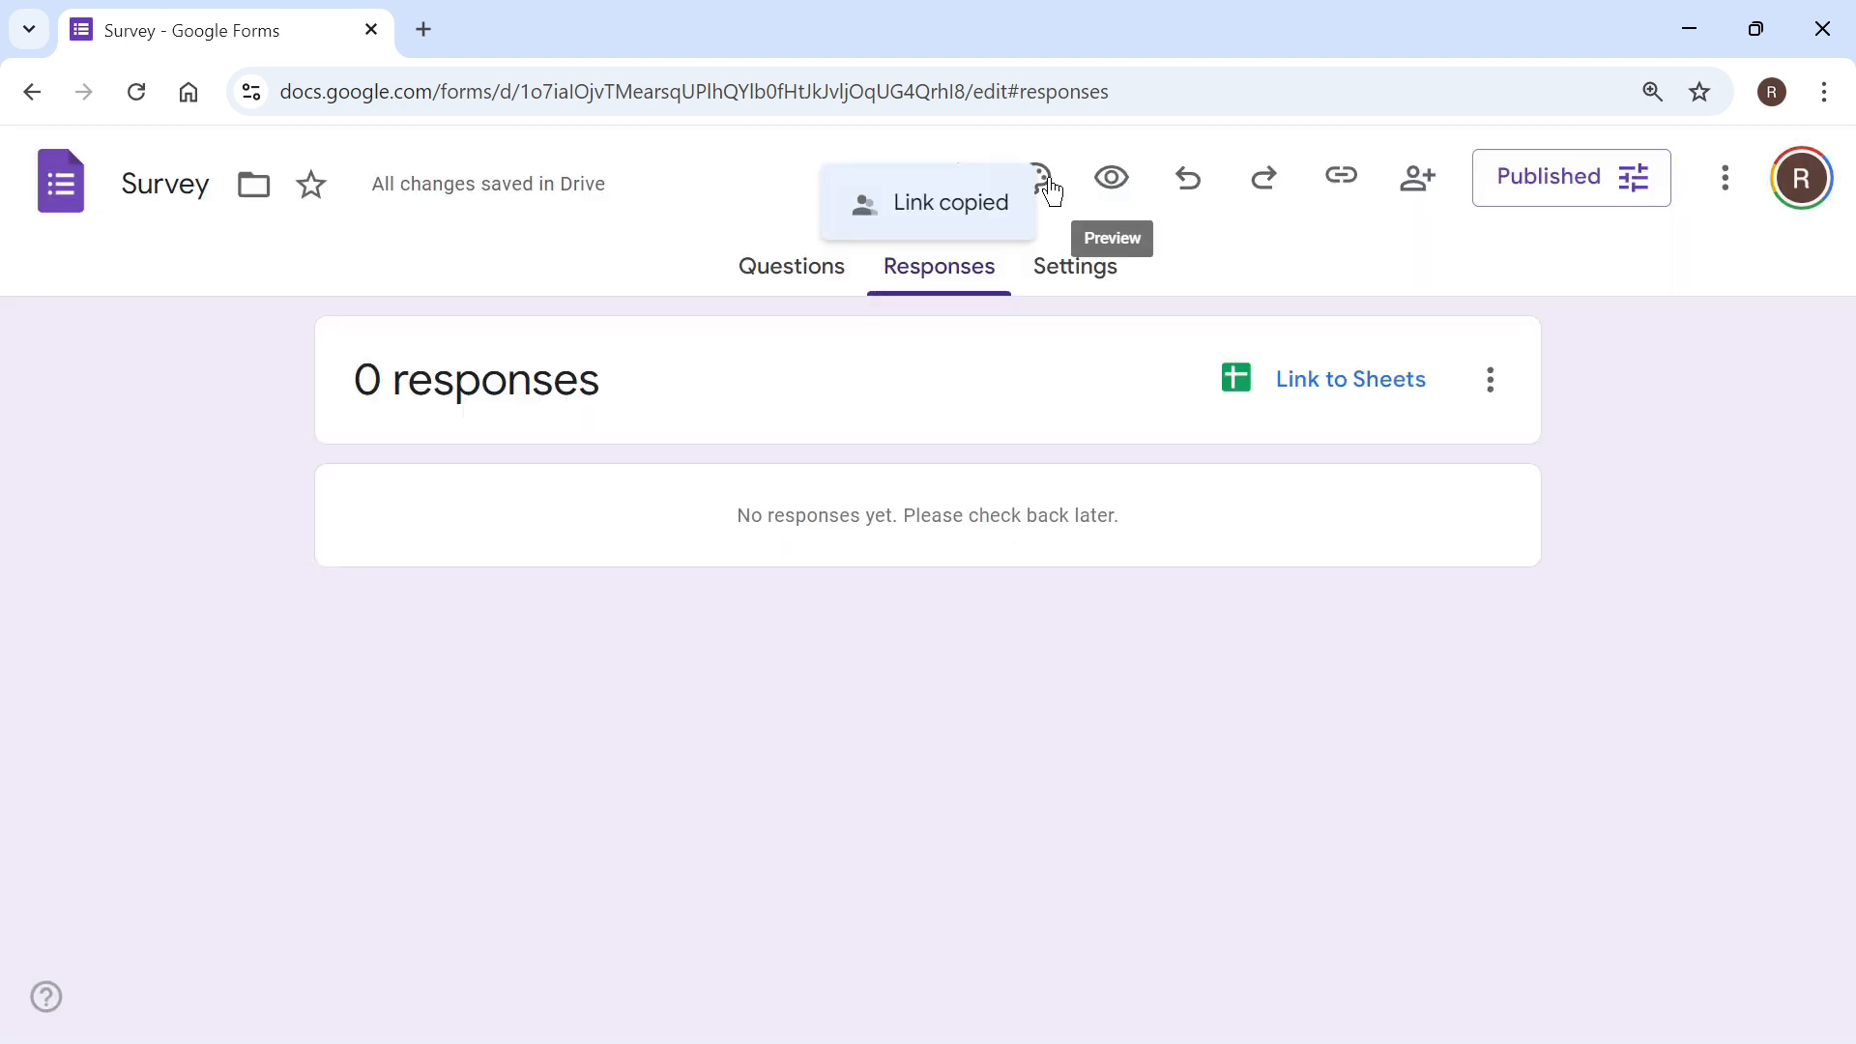
Step: Open the copied responder link in the current browser tab, review the live survey, and close the browser
click(1042, 85)
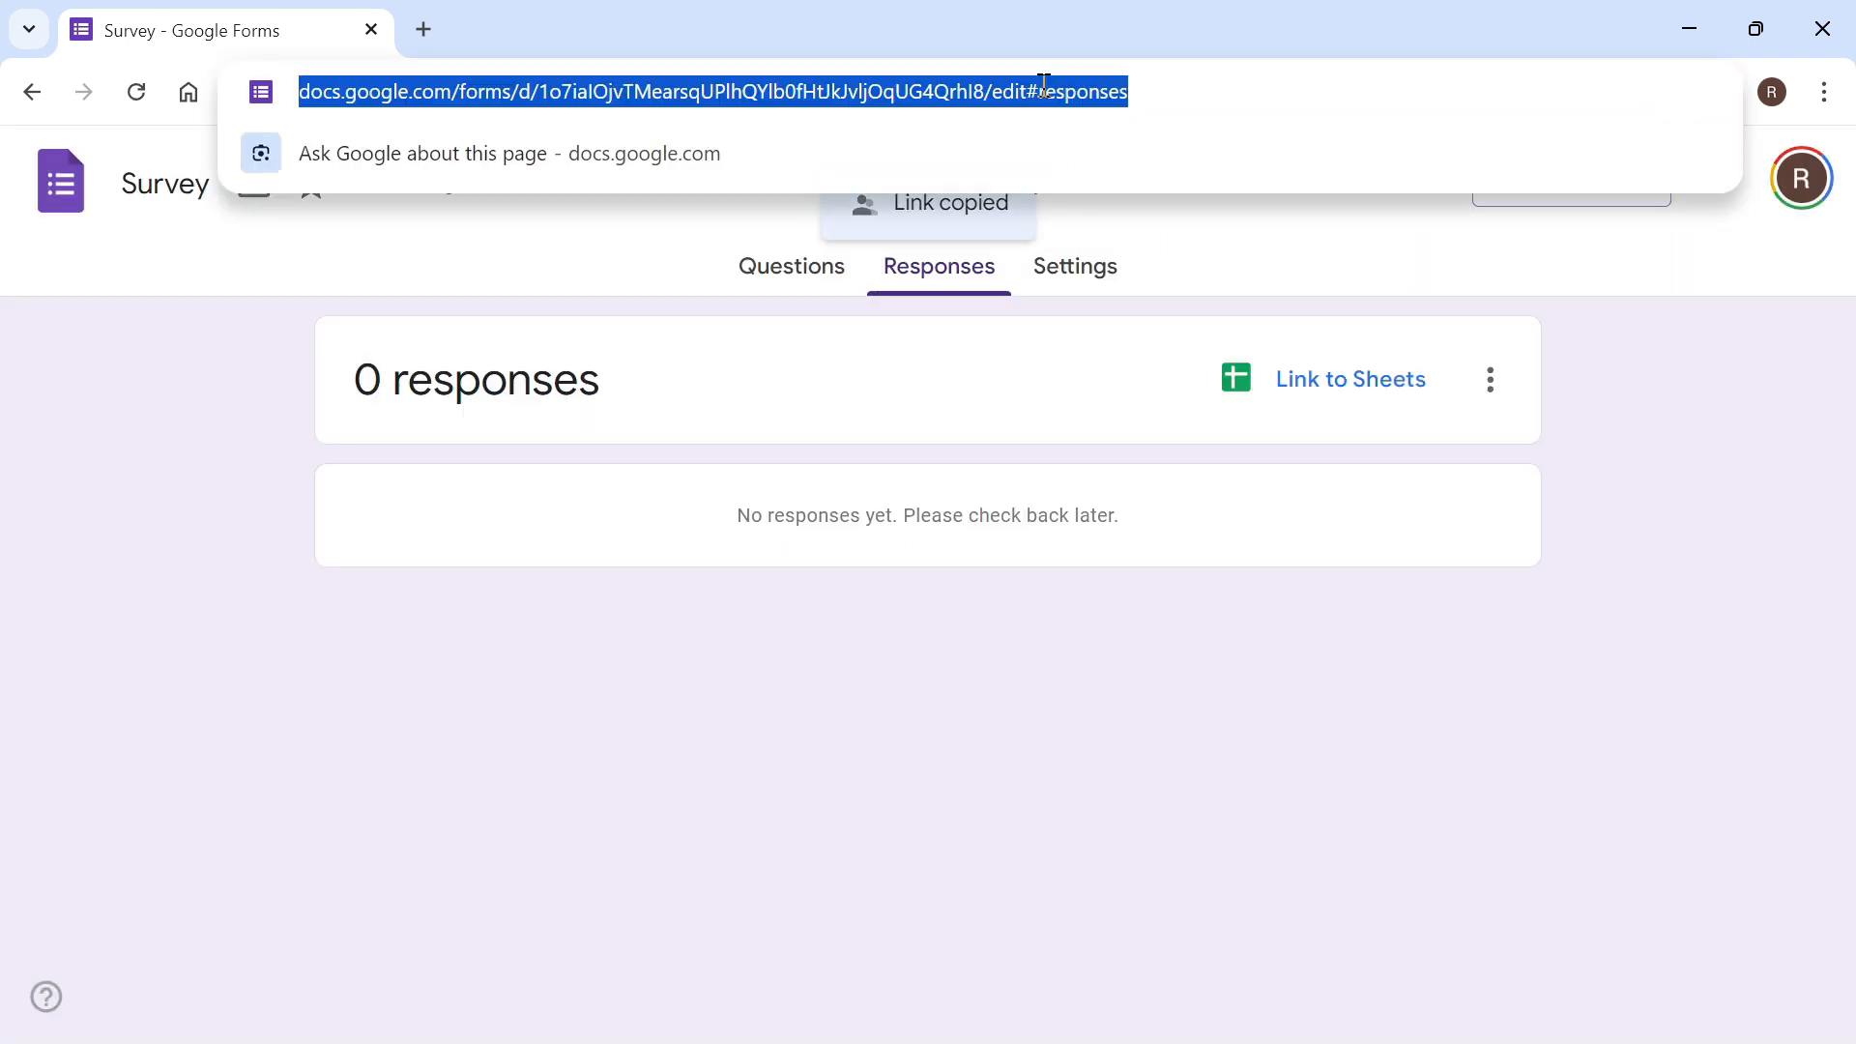
key(ctrl+v)
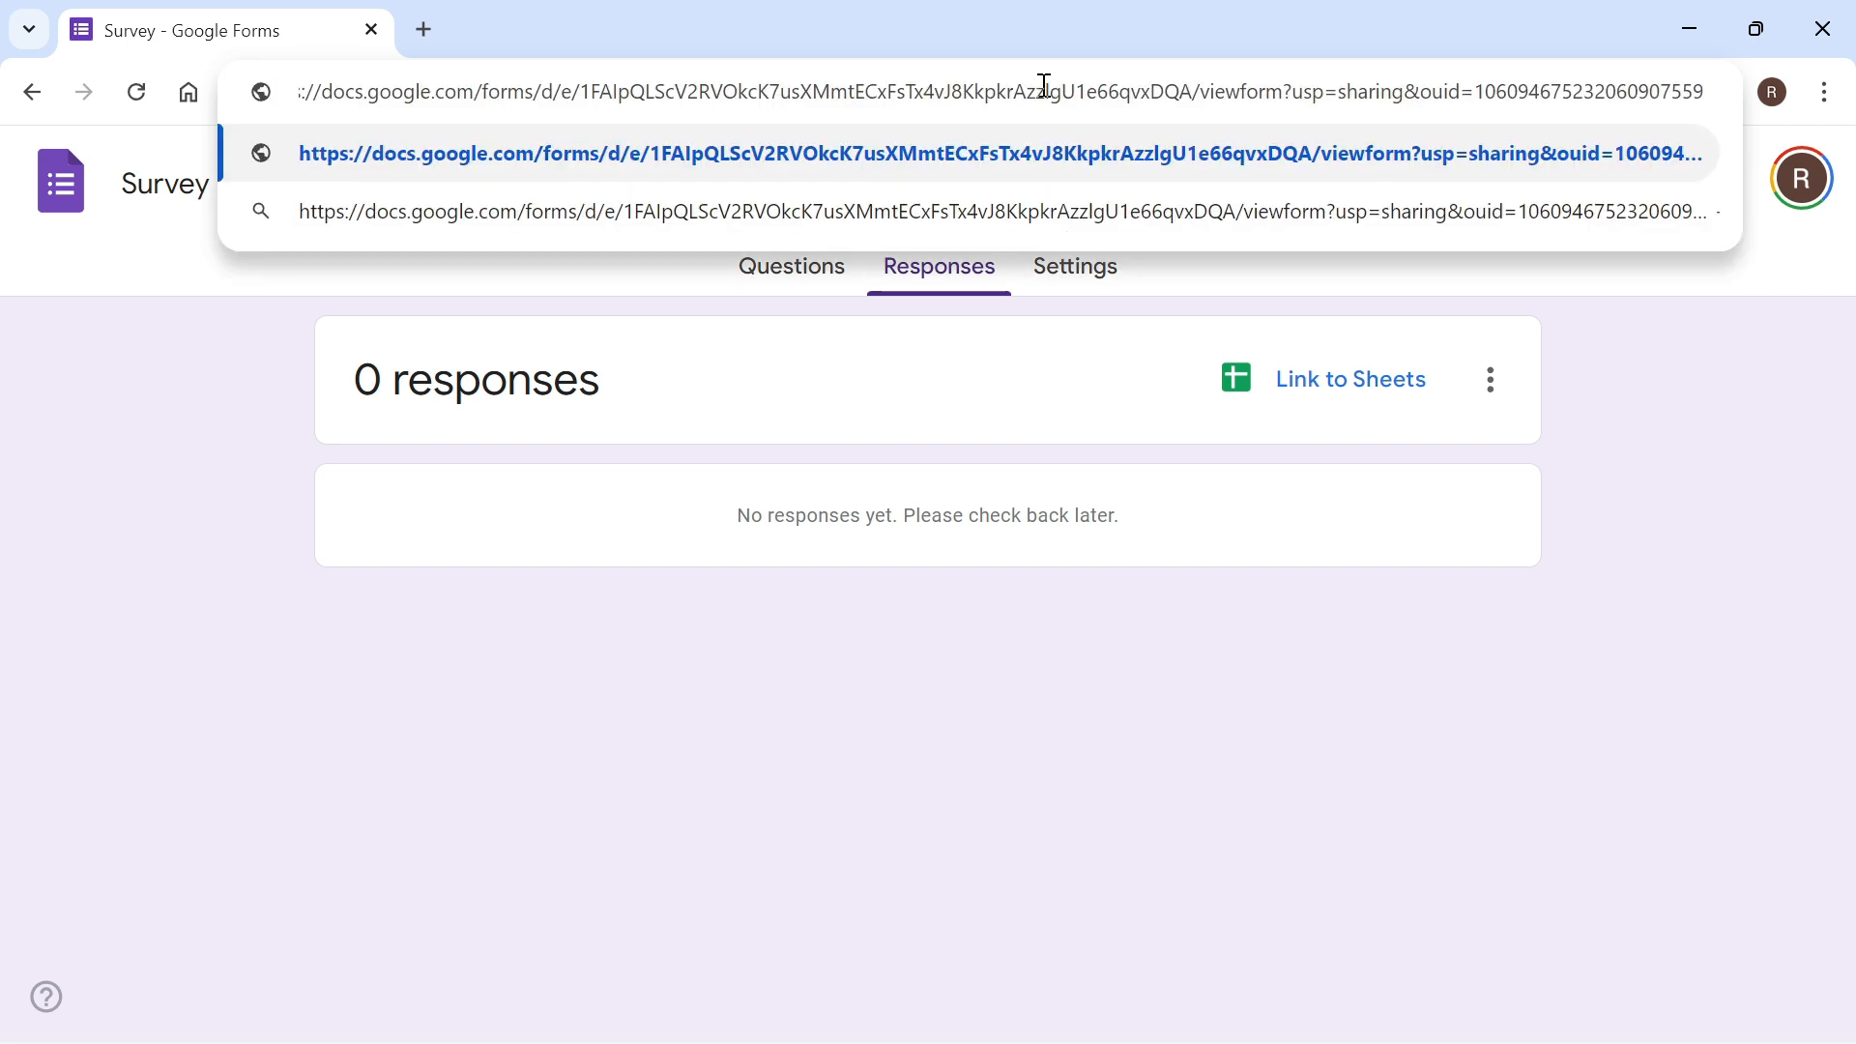
key(Return)
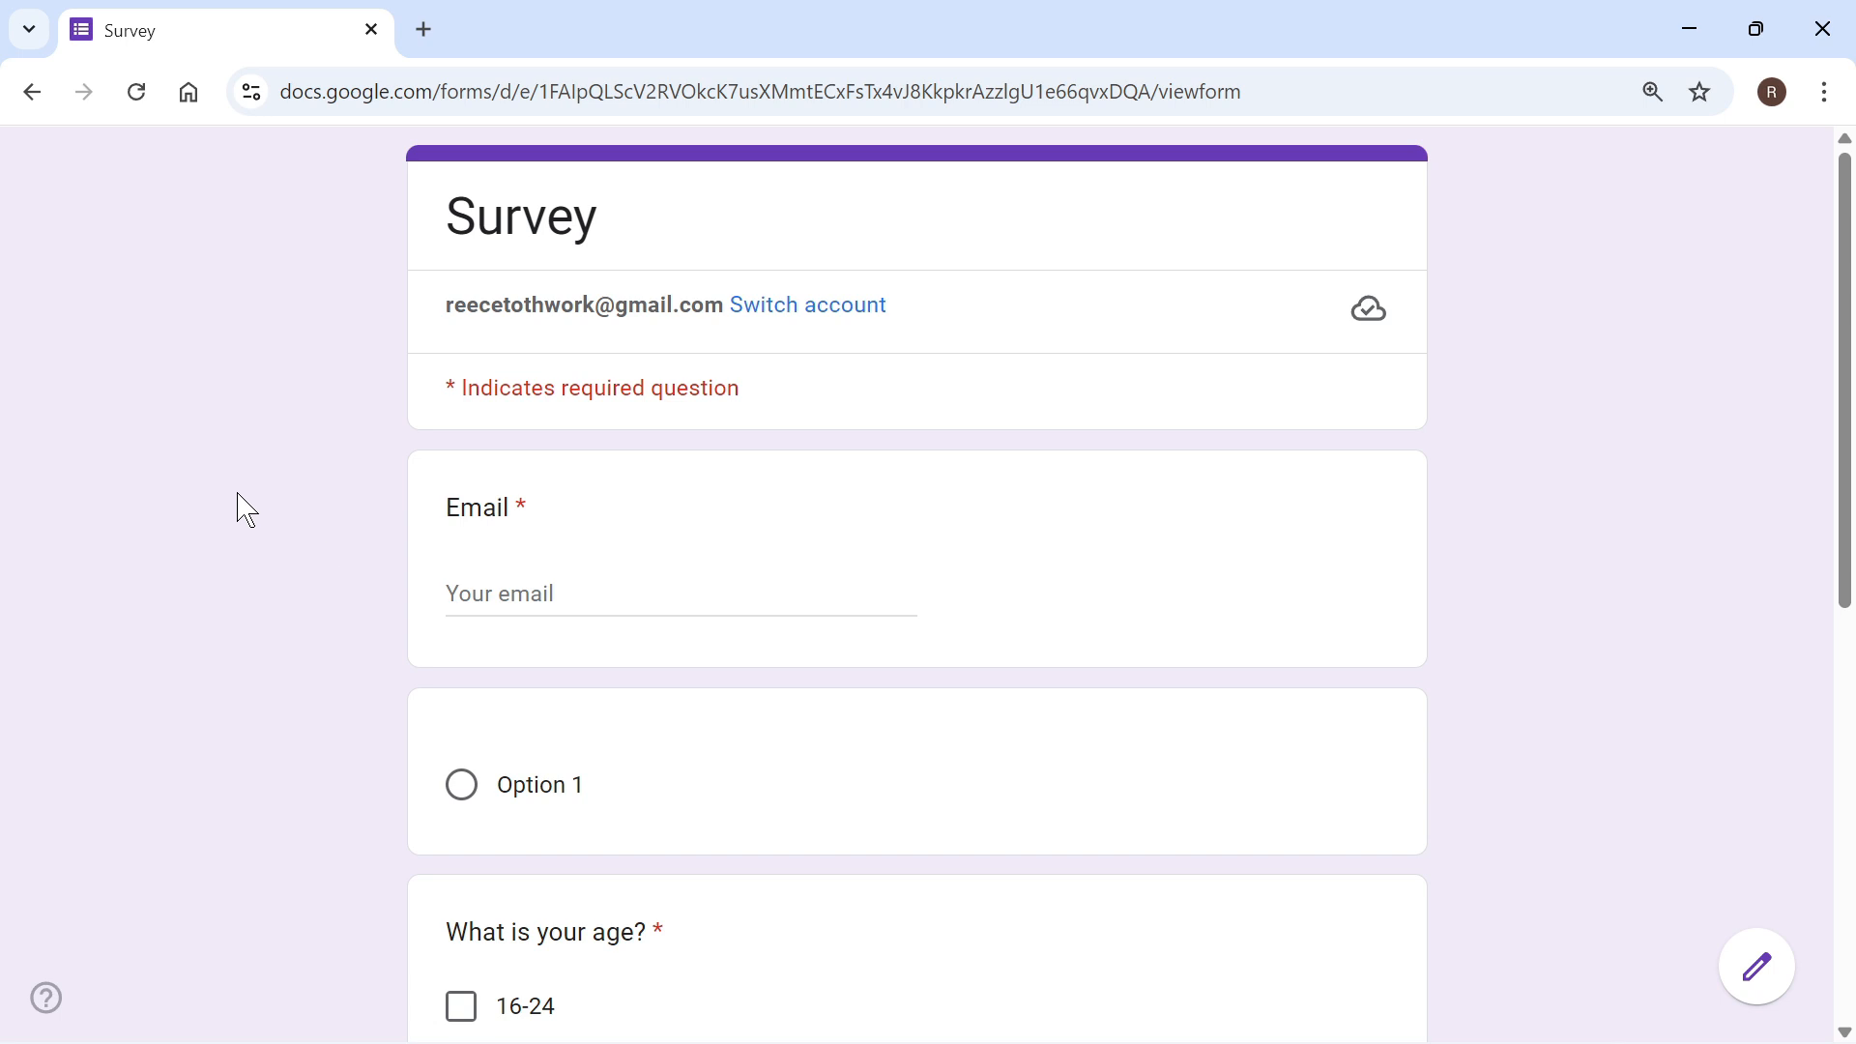
scroll(246, 510, down, 5)
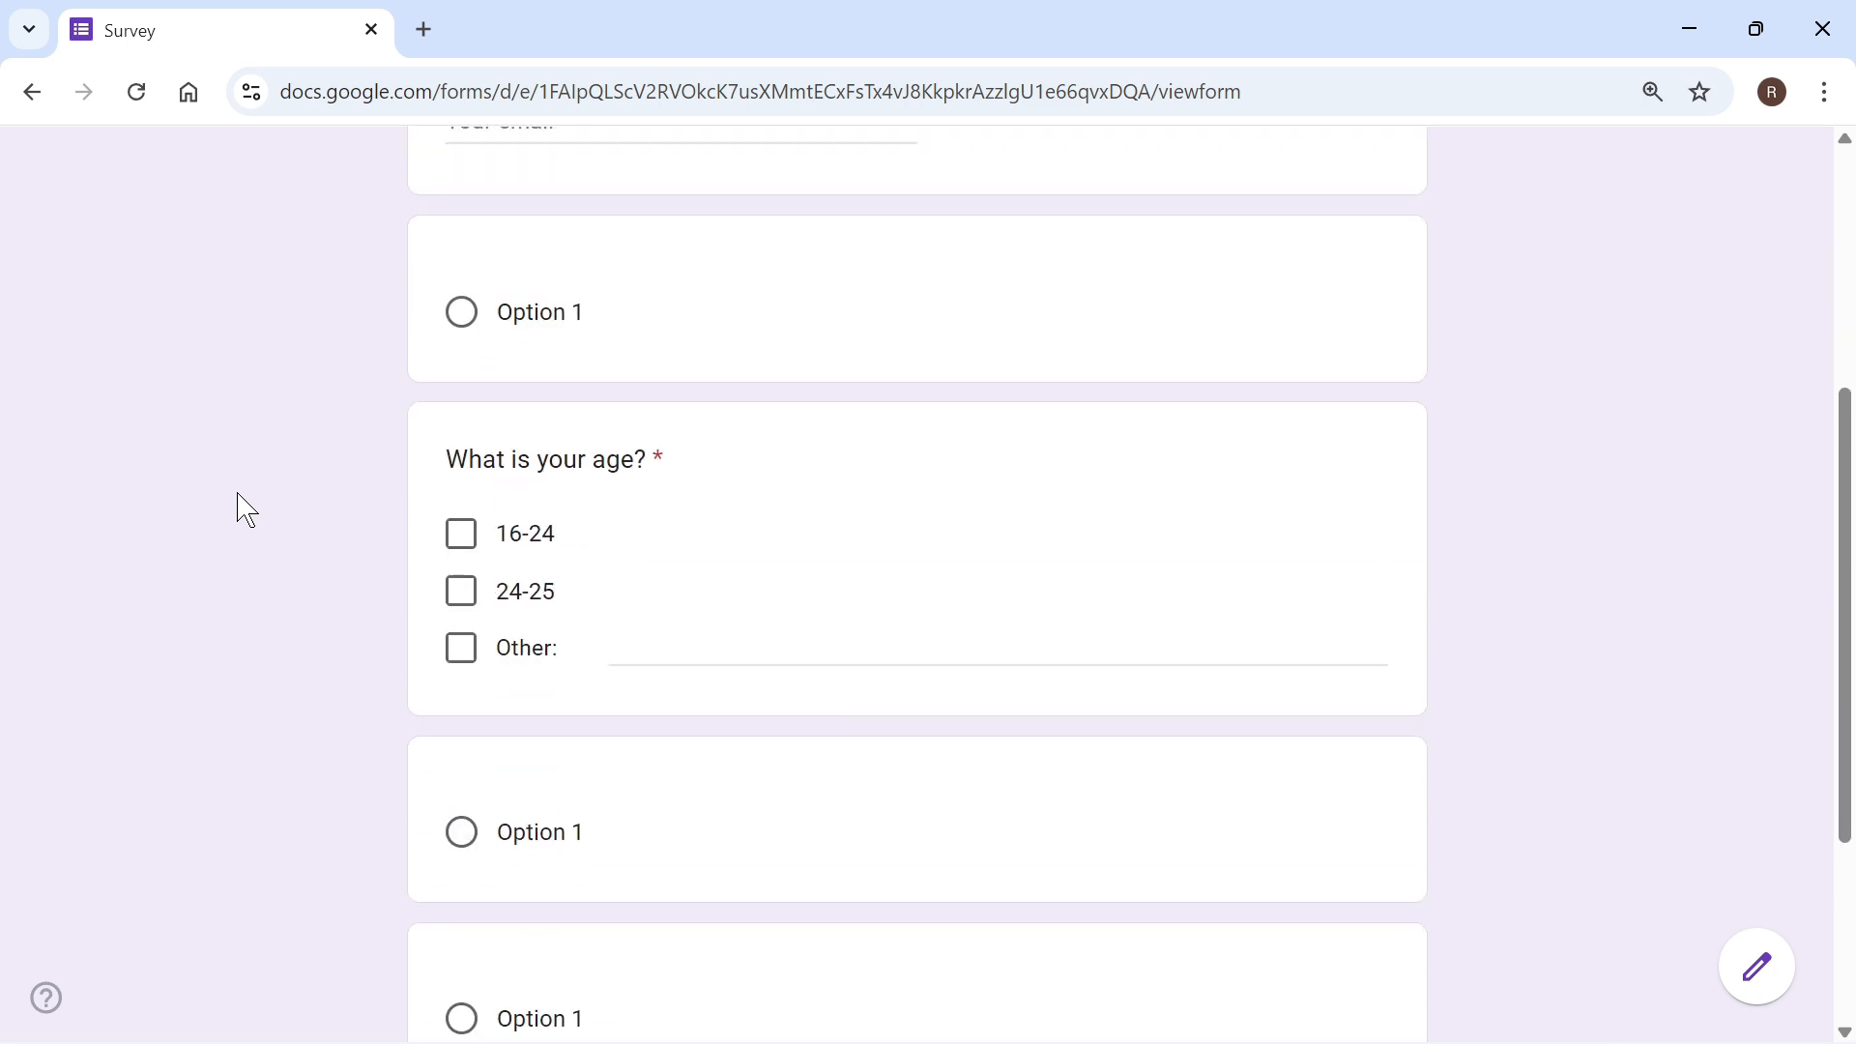
scroll(246, 510, down, 4)
scroll(245, 510, up, 9)
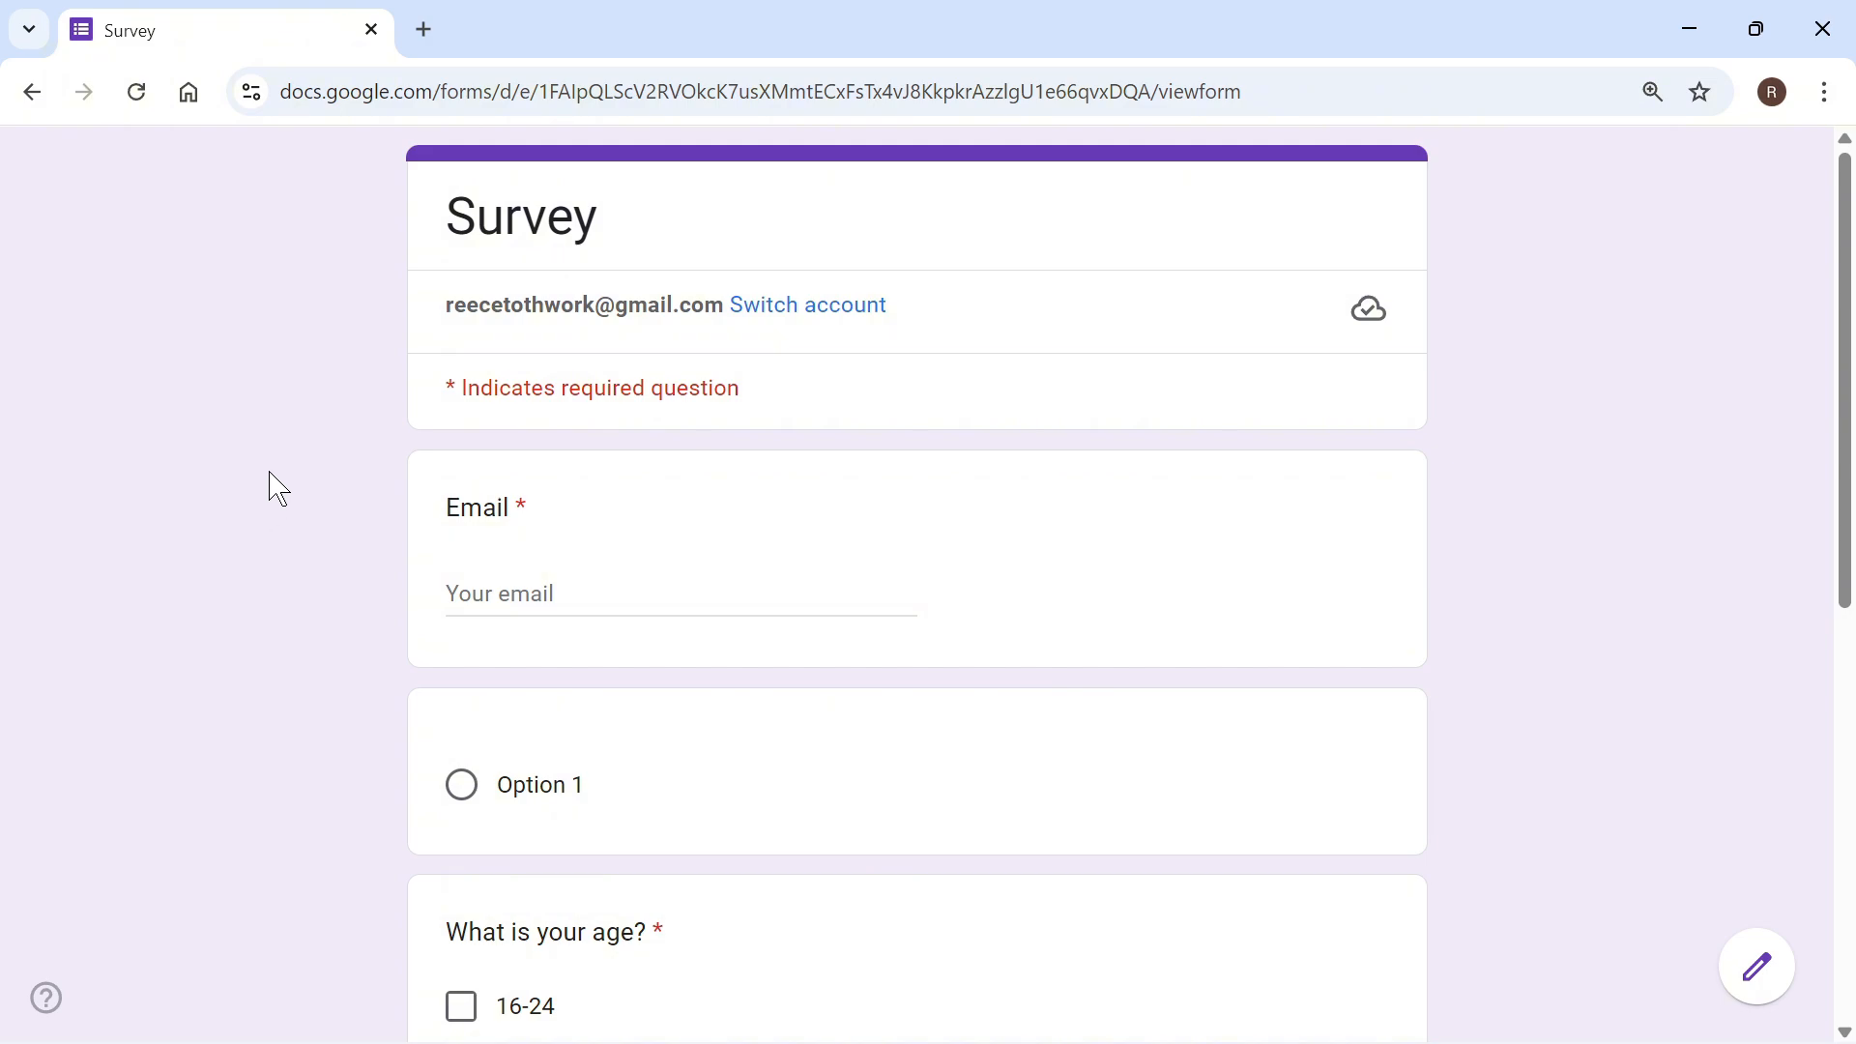
click(1823, 29)
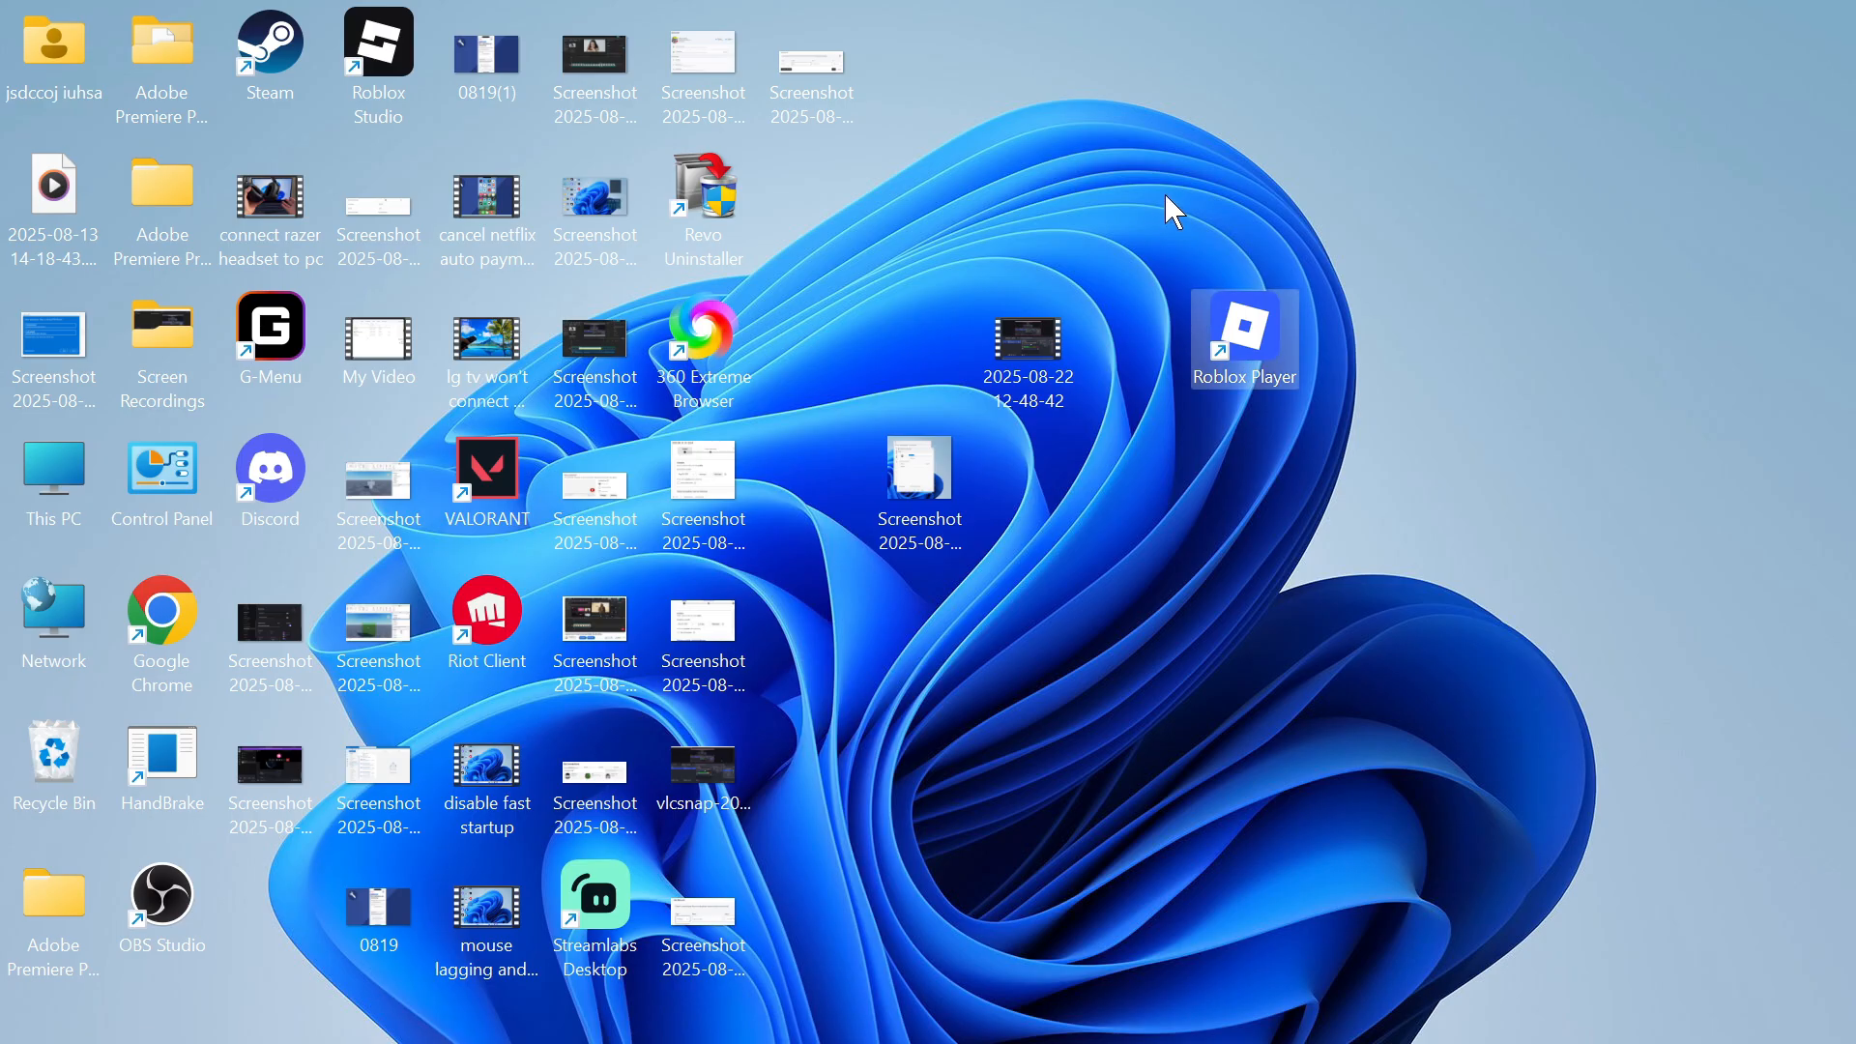